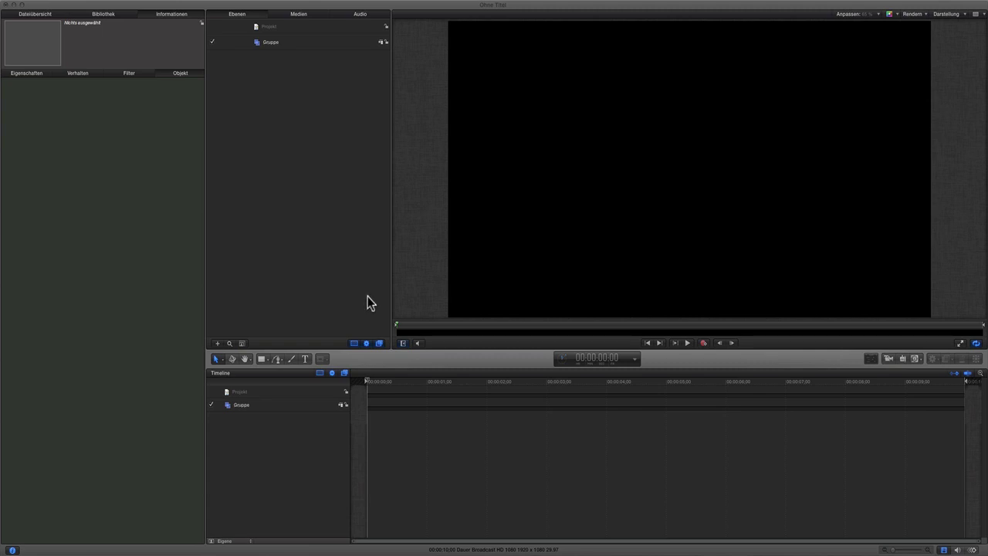
# - Create a text object in the canvas reading "Explosion"
pyautogui.click(305, 358)
pyautogui.click(593, 178)
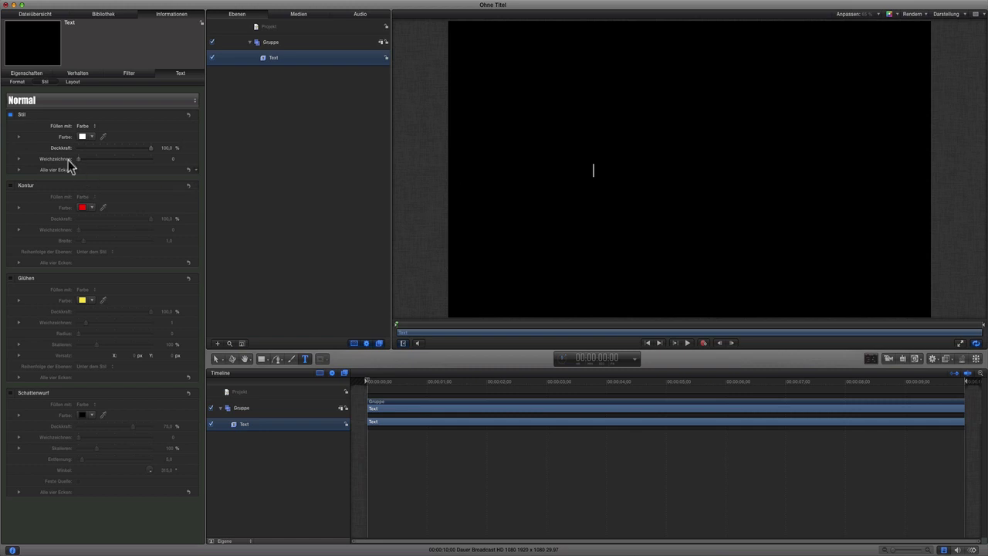
pyautogui.click(17, 81)
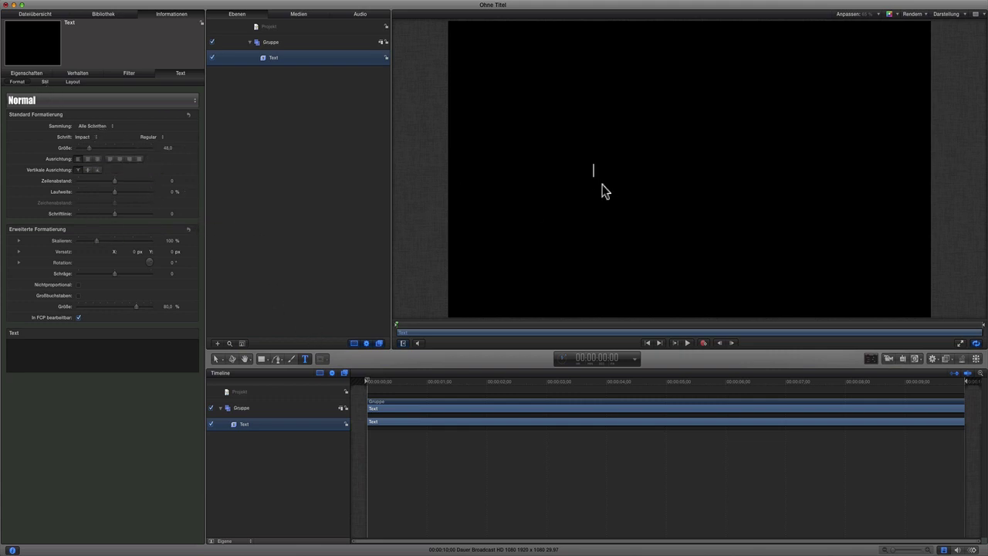
pyautogui.write('Explosion')
# - Set the Explosion text's size to 245 and centre its alignment
pyautogui.click(167, 147)
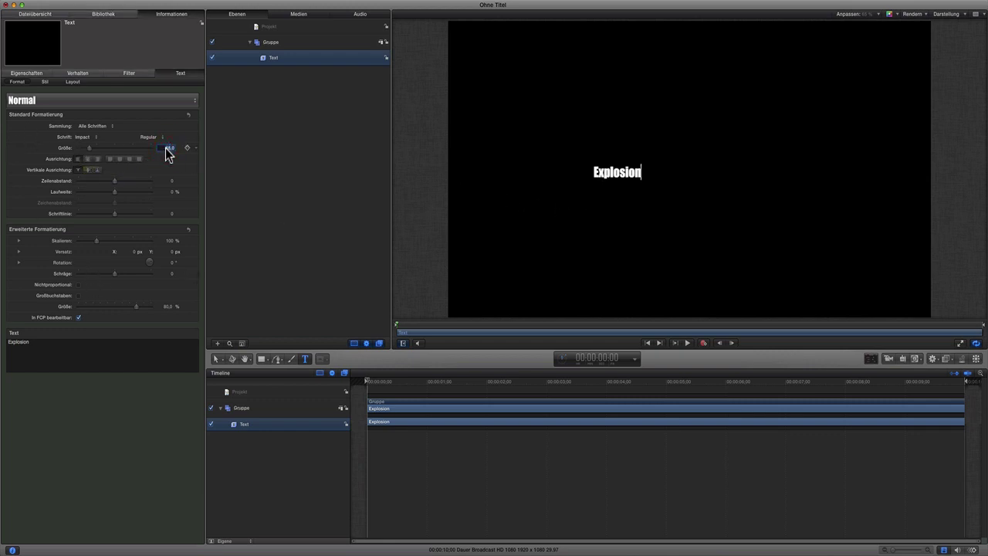
pyautogui.write('1')
pyautogui.write('45')
pyautogui.press('Return')
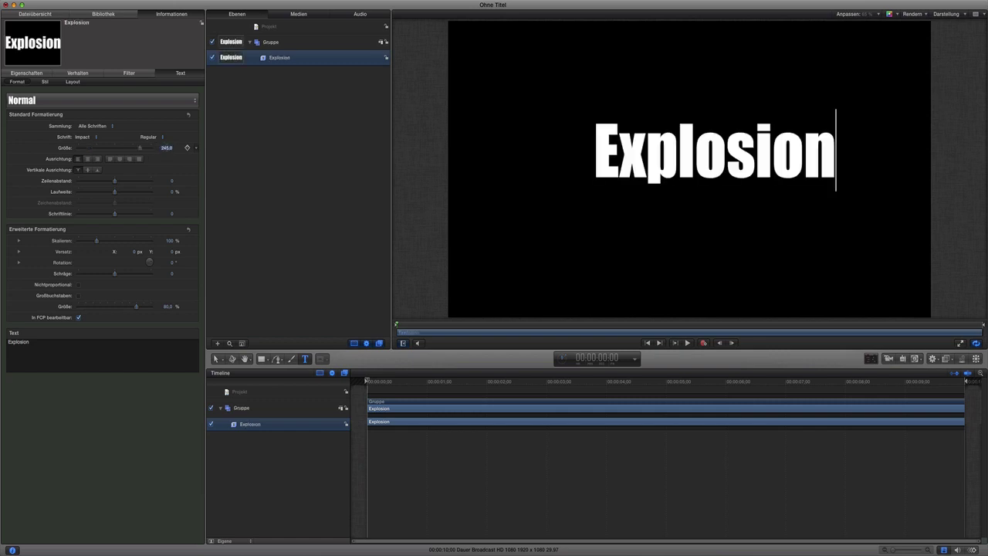
pyautogui.click(86, 159)
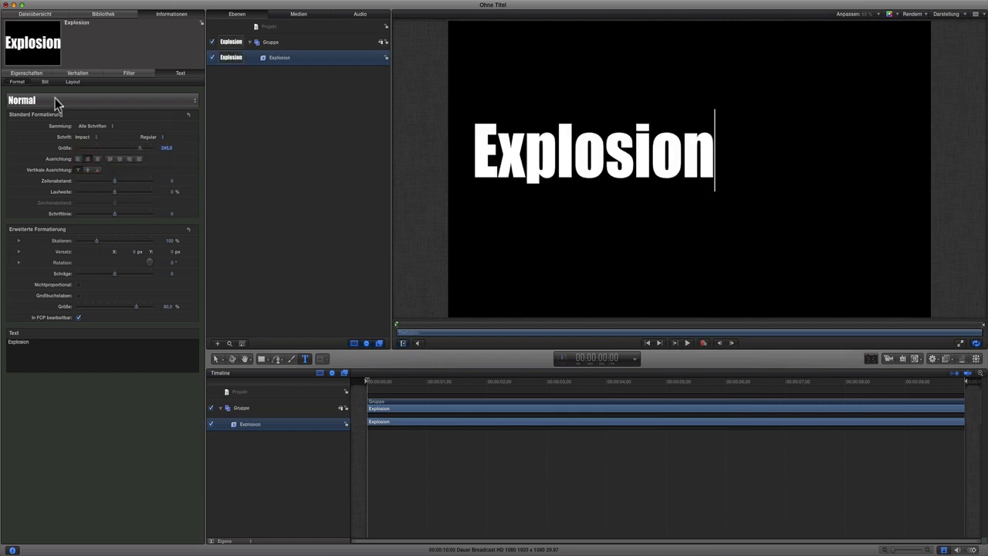
# - Reset the Explosion text's transform and move the text down to the vertical middle of the frame
pyautogui.click(38, 74)
pyautogui.click(187, 89)
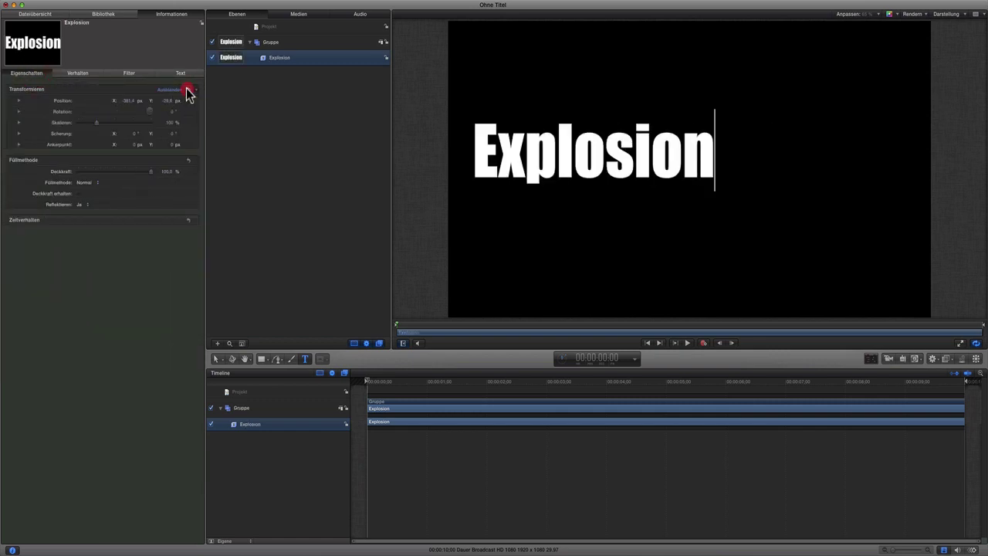
pyautogui.click(217, 359)
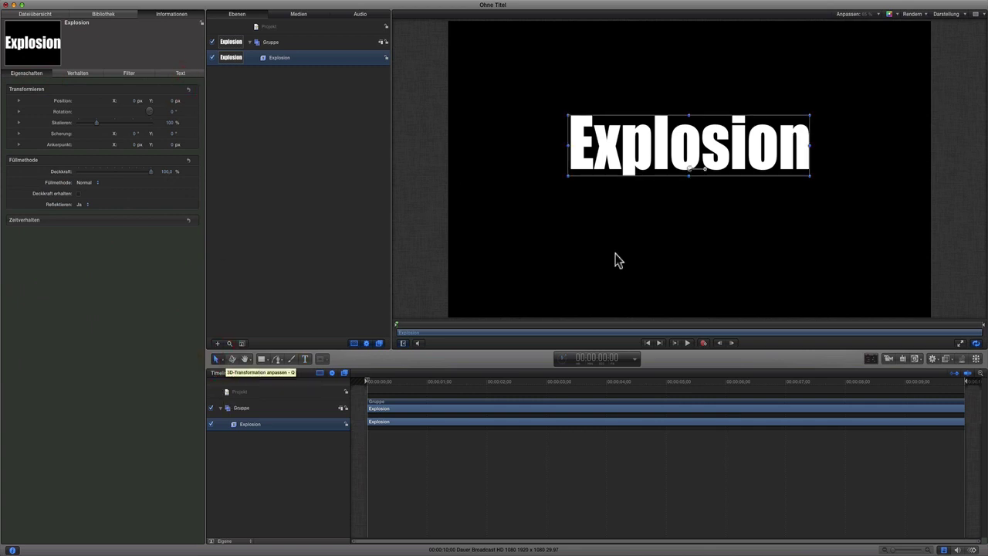
pyautogui.moveTo(666, 162); pyautogui.dragTo(668, 184)
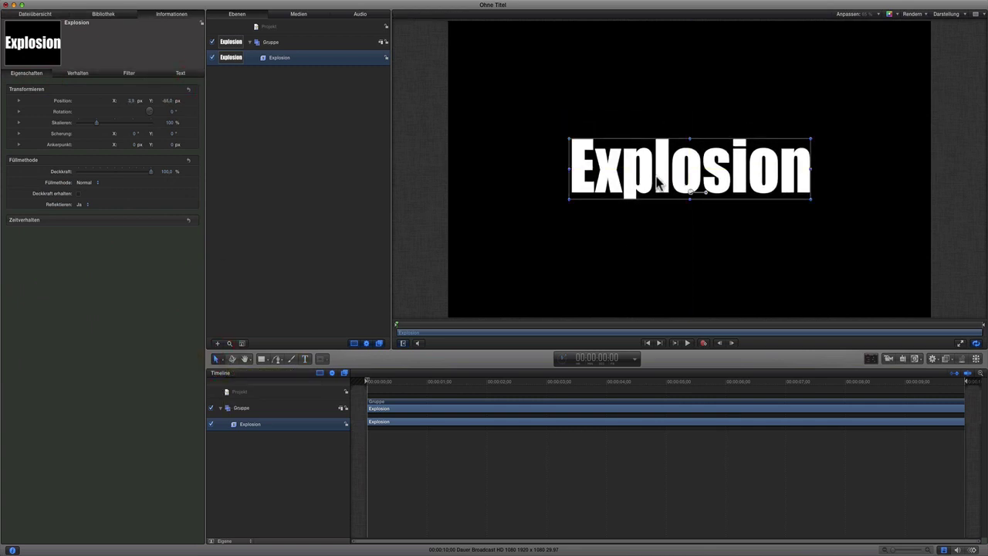
# - Rename the group containing the Explosion text as "Text"
pyautogui.click(271, 44)
pyautogui.doubleClick(274, 44)
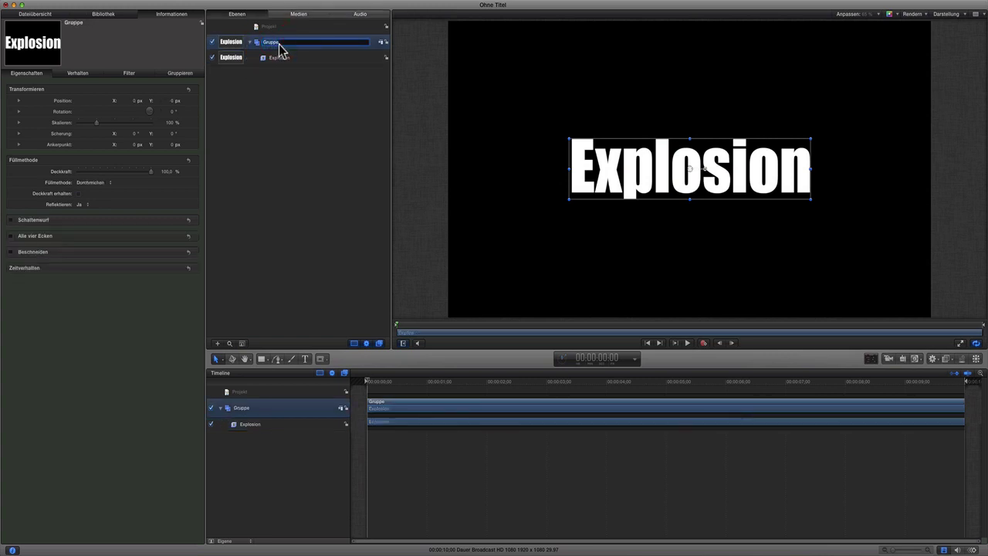
pyautogui.write('Text')
pyautogui.press('Return')
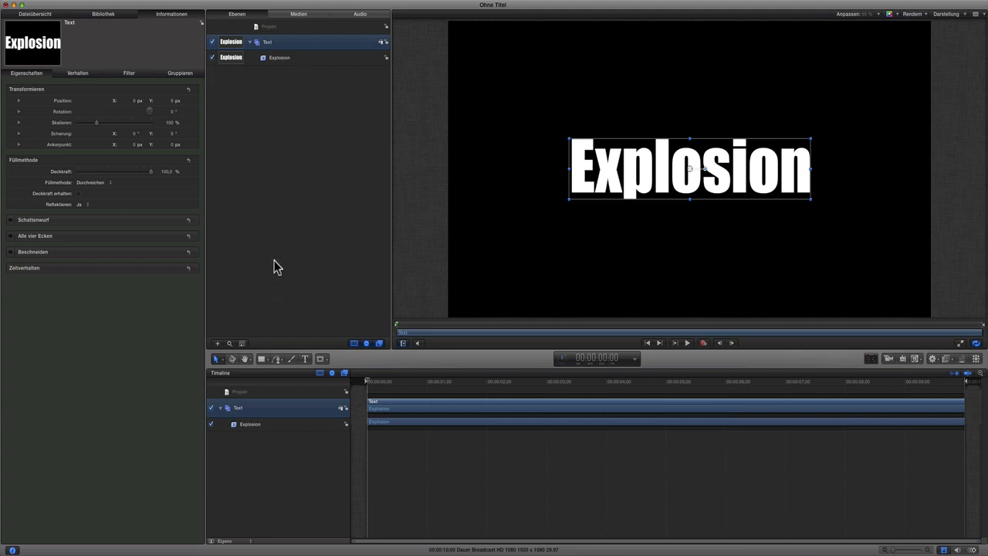
# - Add a new group above the Text group and name it "Partikel"
pyautogui.click(216, 344)
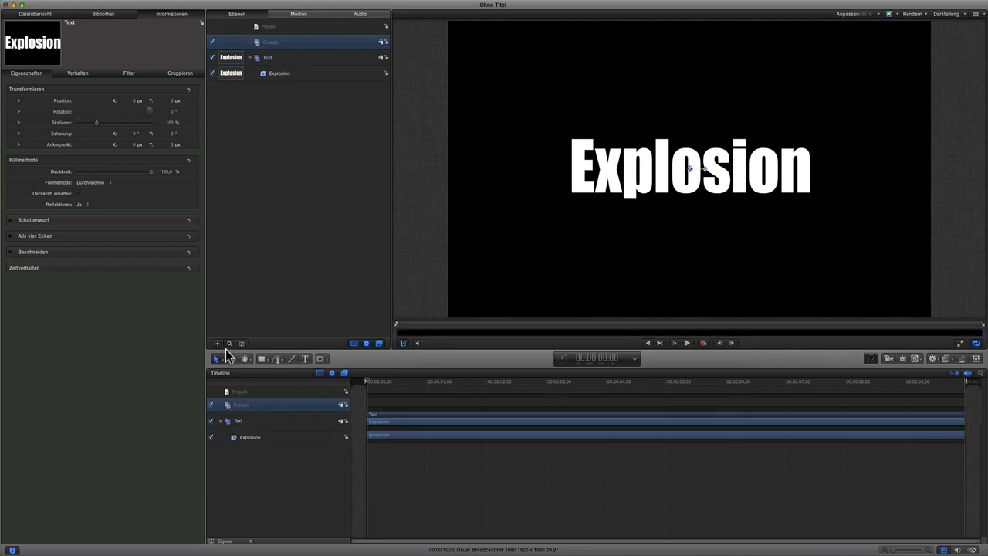
pyautogui.doubleClick(275, 43)
pyautogui.write('Partike')
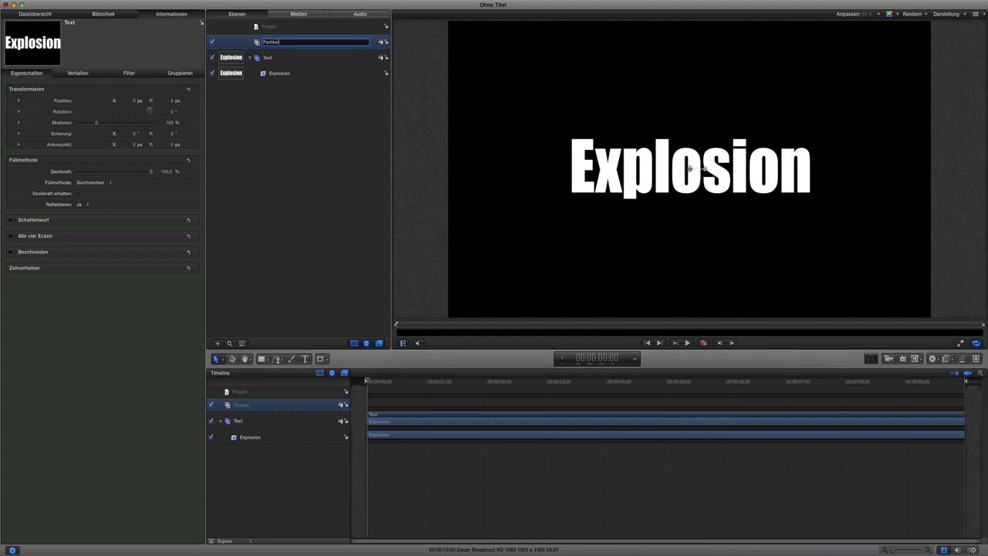
pyautogui.press('Return')
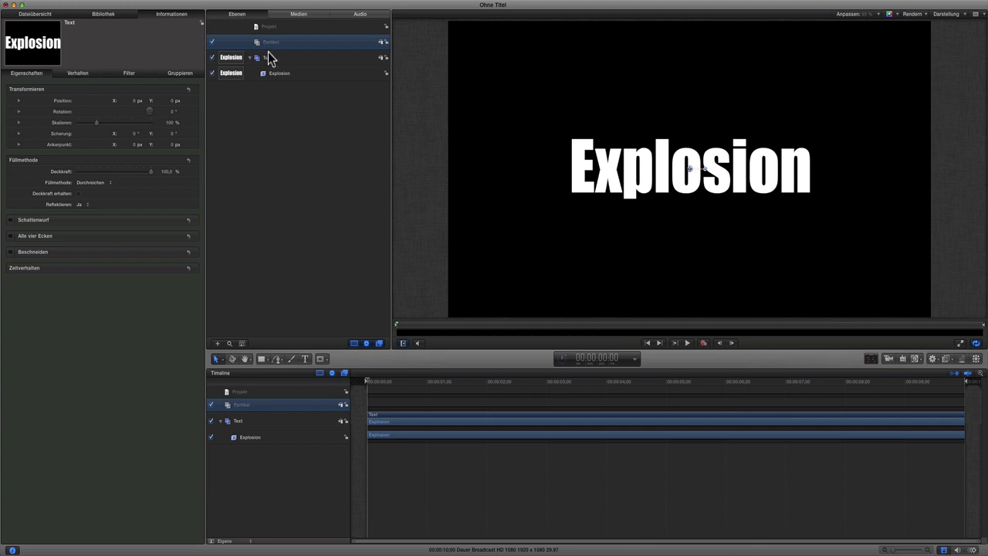
# - Draw a small circle about 25 px across above the Explosion text, inside the Partikel group
pyautogui.moveTo(266, 358); pyautogui.dragTo(271, 388)
pyautogui.moveTo(680, 121); pyautogui.dragTo(685, 125)
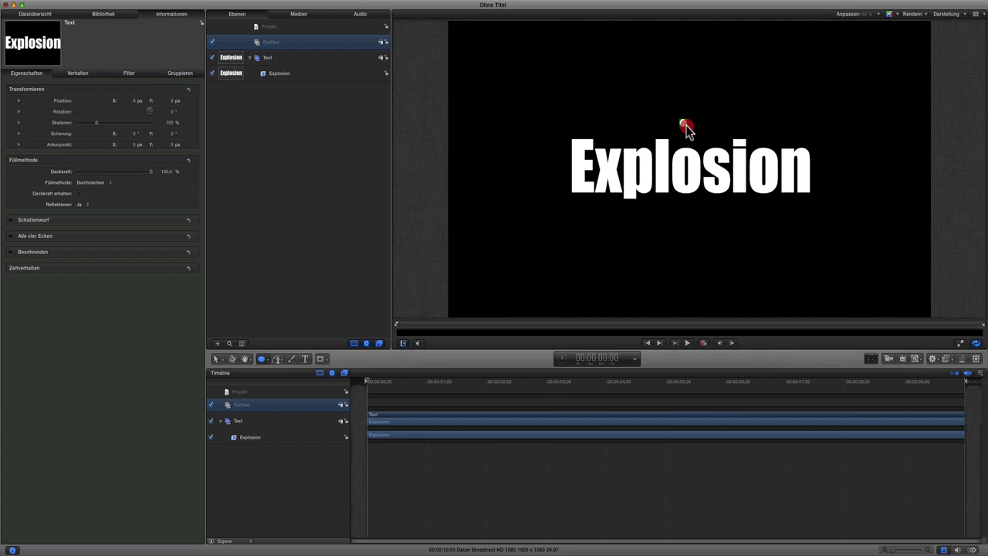
pyautogui.moveTo(686, 126); pyautogui.dragTo(686, 125)
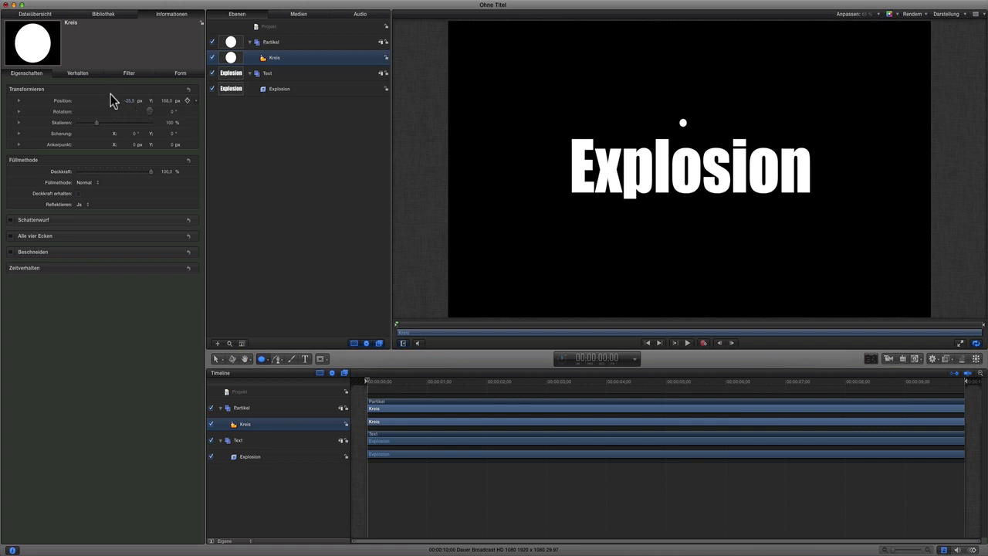
# - Set the circle's fill colour to light blue and create a clone layer of the circle
pyautogui.click(172, 74)
pyautogui.click(172, 83)
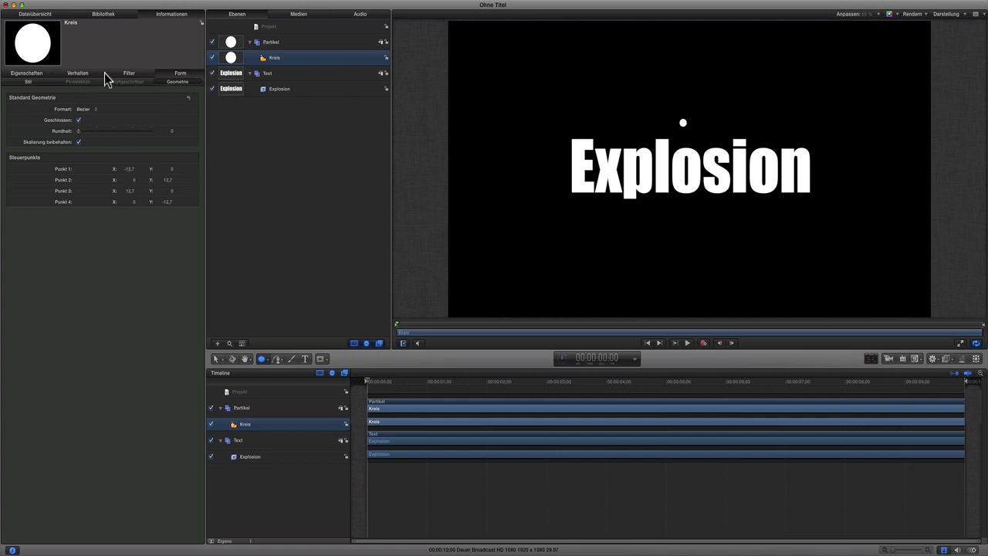
pyautogui.click(26, 73)
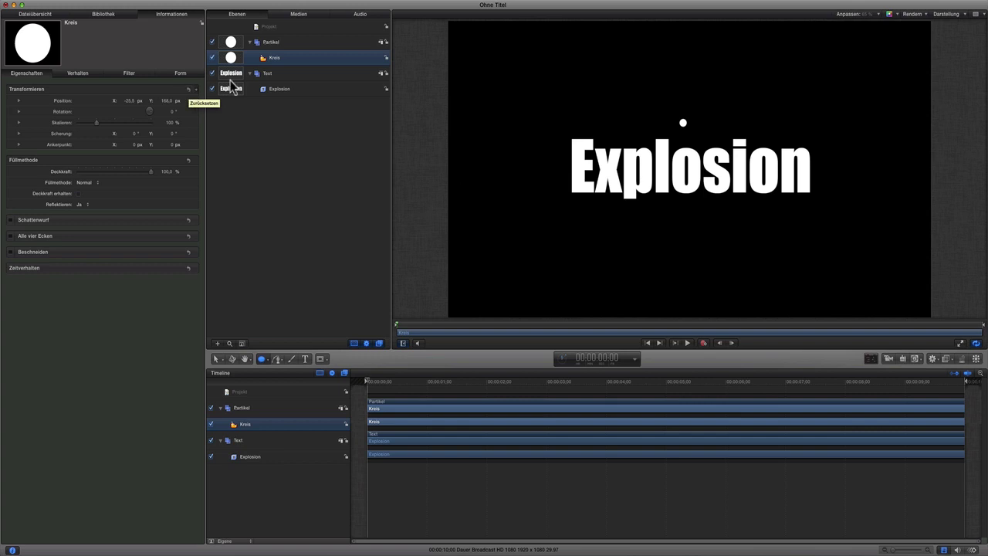
pyautogui.click(176, 72)
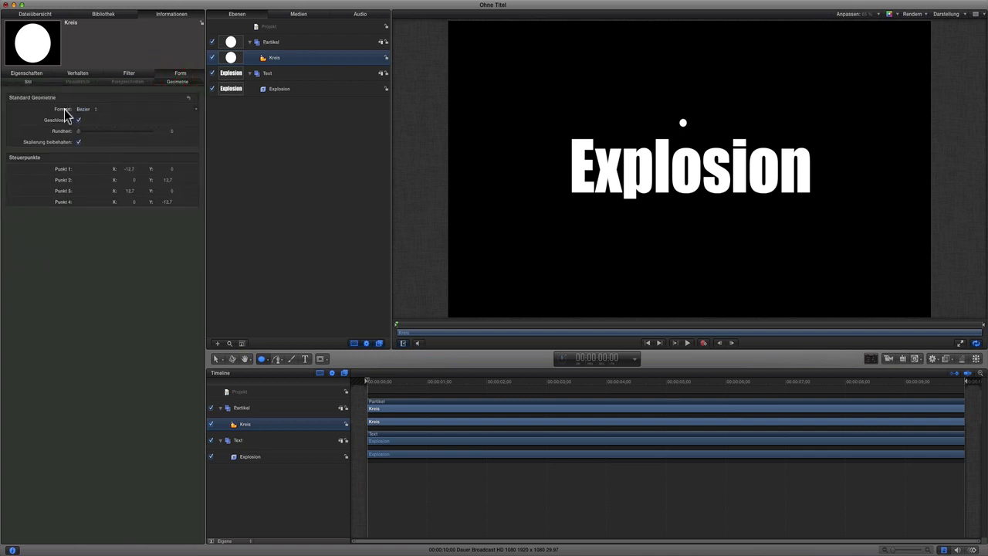
pyautogui.click(44, 81)
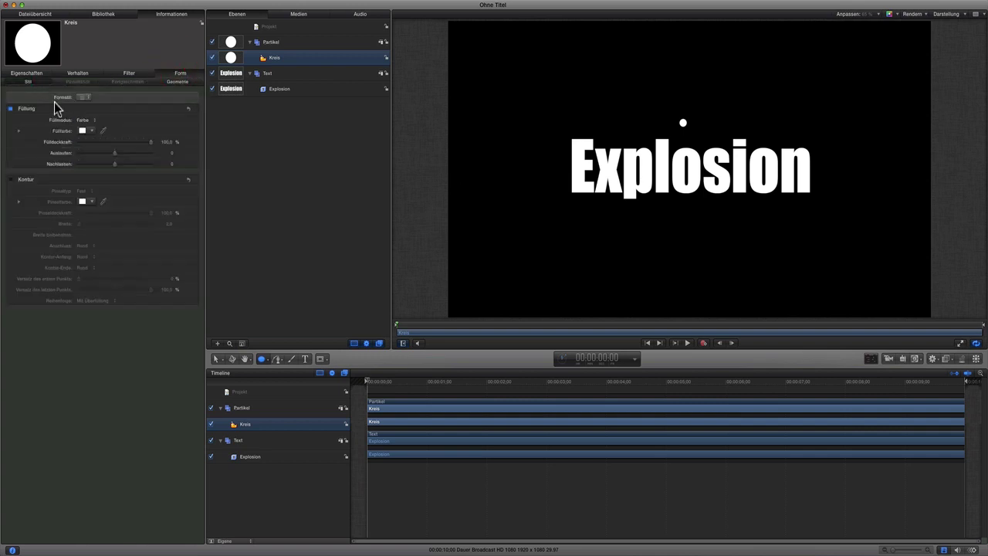
pyautogui.click(82, 130)
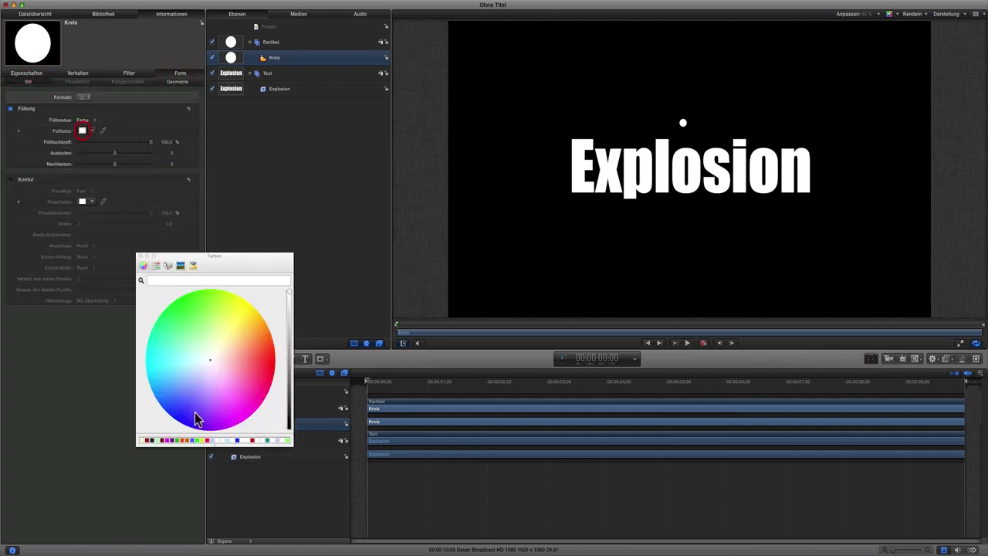
pyautogui.click(227, 441)
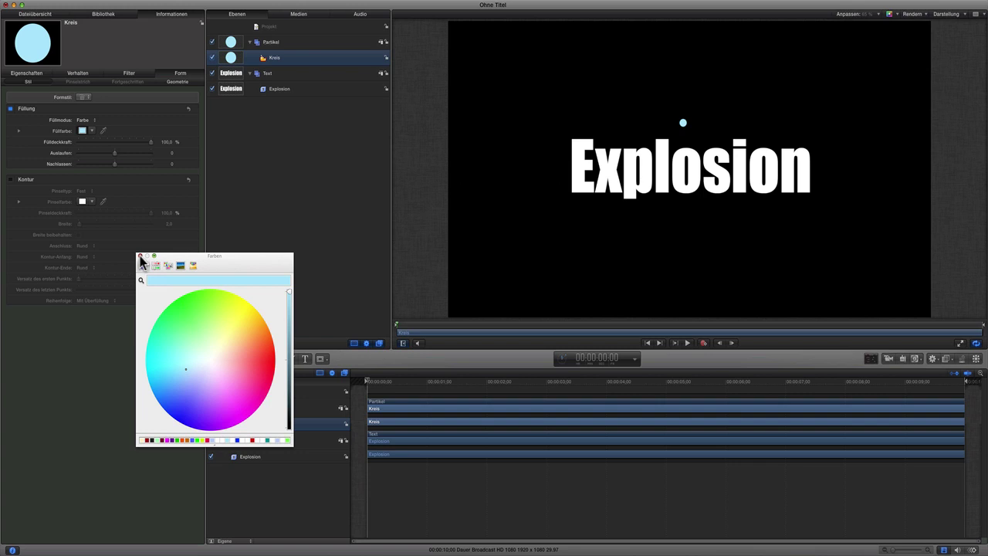
pyautogui.click(140, 257)
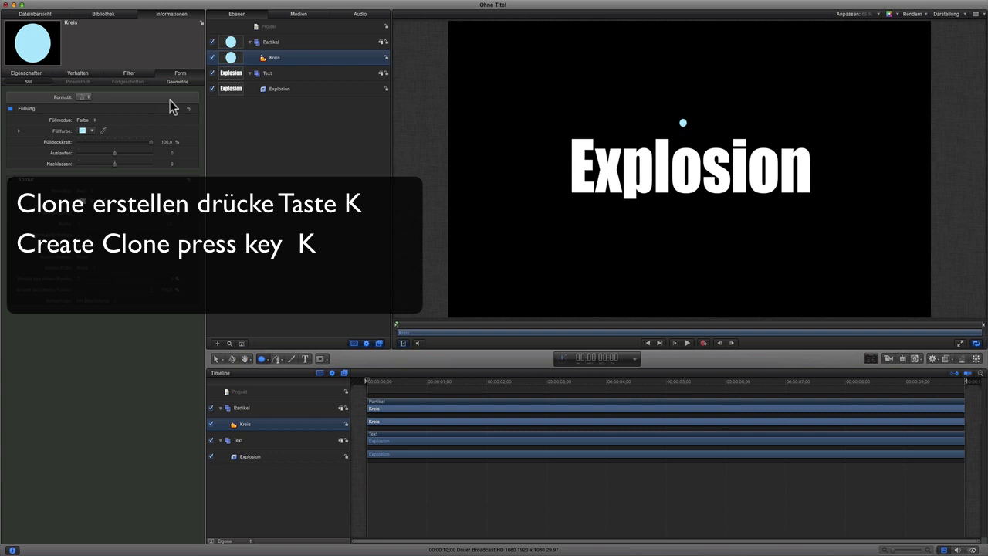
pyautogui.press('k')
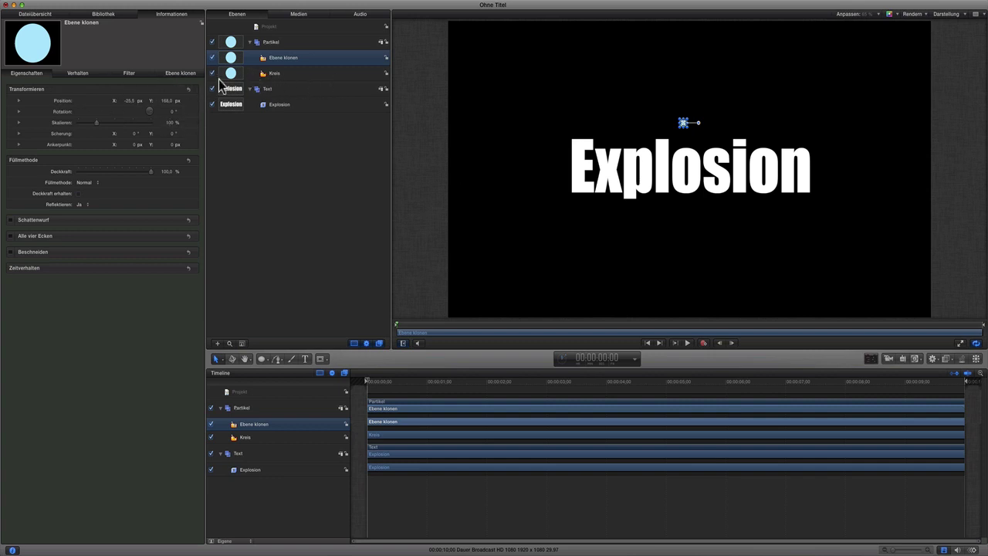
# - Try a green fill on the original circle to check that its clone follows, and restore the light blue
pyautogui.click(280, 76)
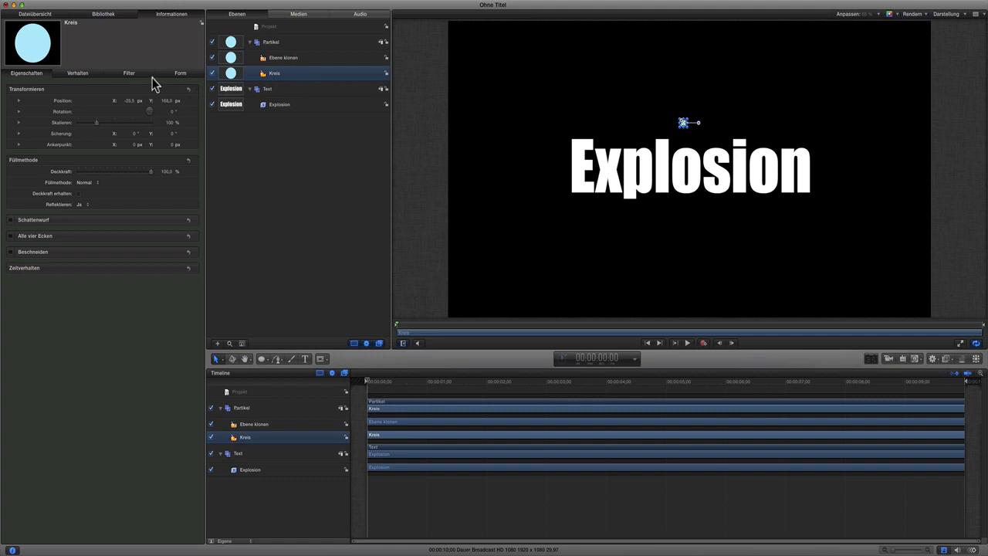
pyautogui.click(191, 75)
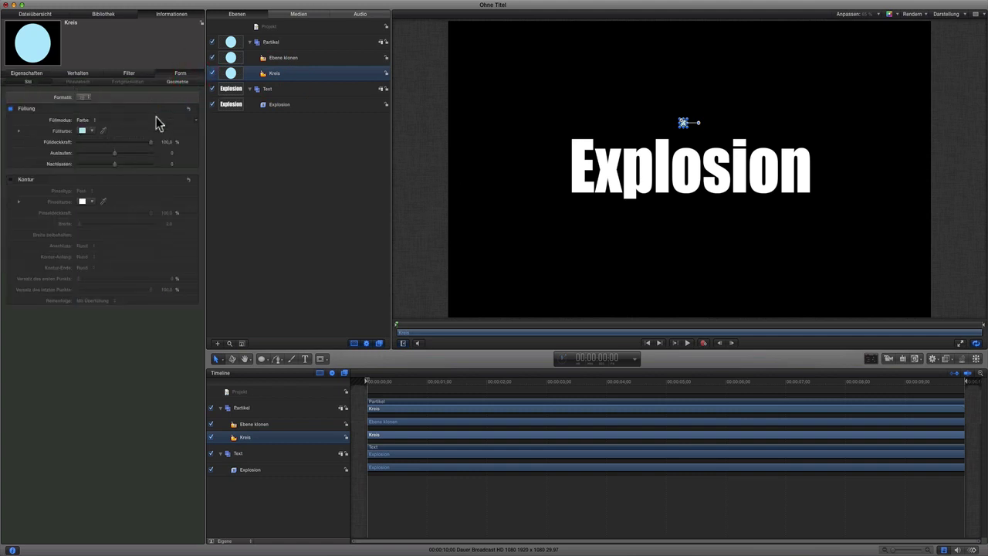
pyautogui.click(84, 132)
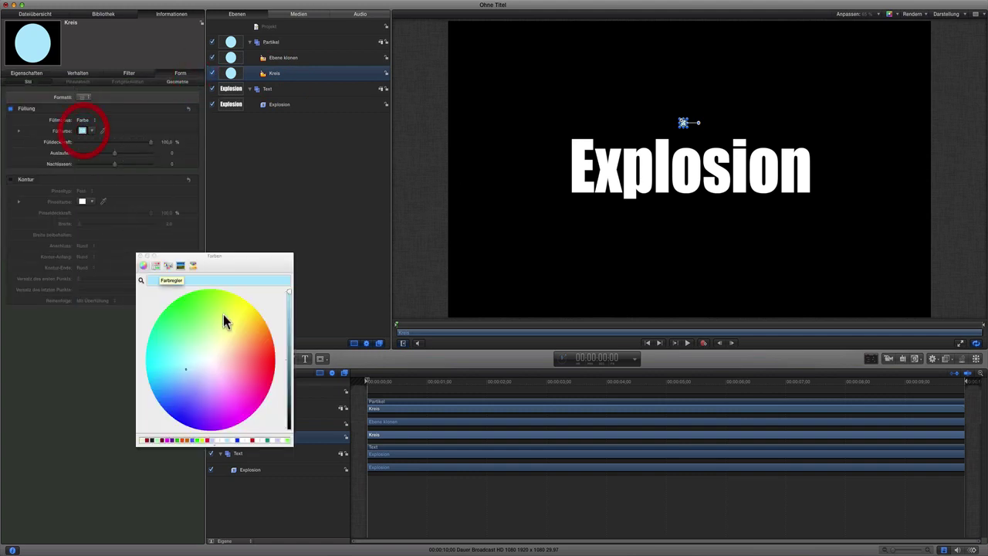
pyautogui.moveTo(252, 329); pyautogui.dragTo(178, 312)
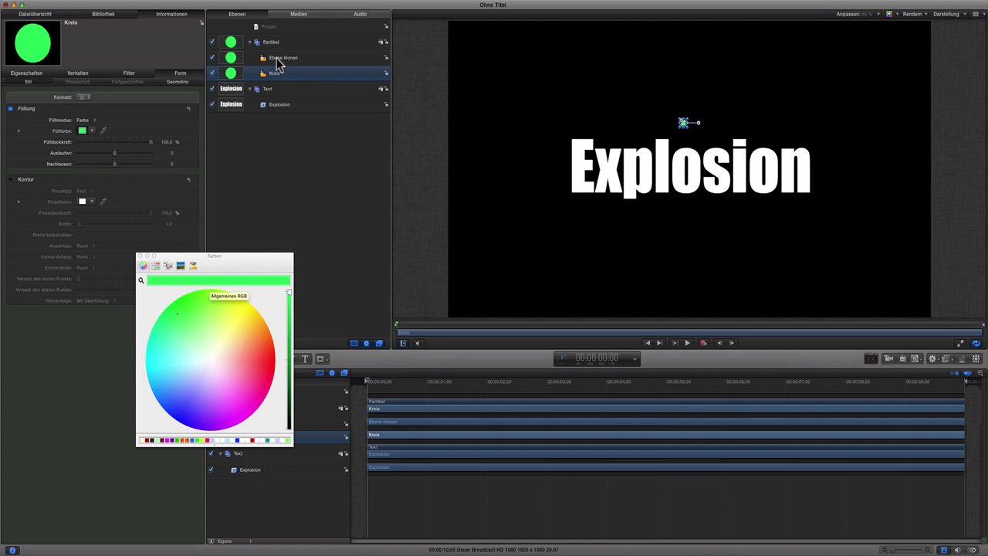
pyautogui.click(229, 440)
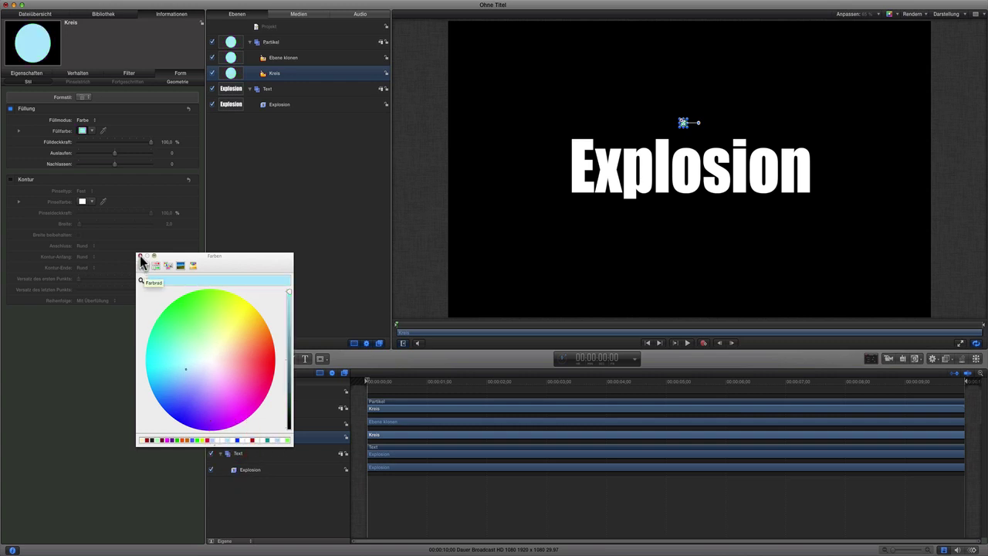
pyautogui.click(139, 256)
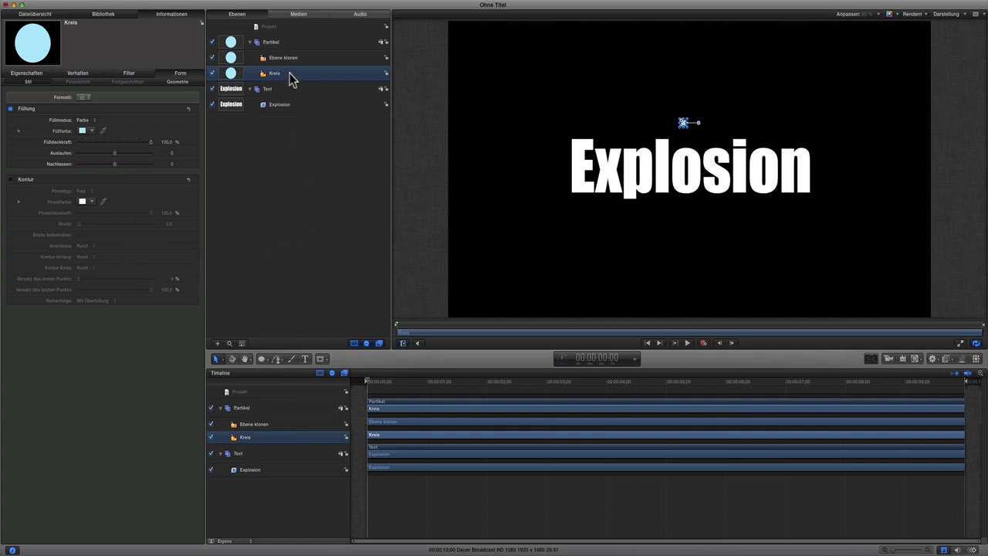
# - Reset the transforms of the original circle and its clone so both sit at the frame's centre
pyautogui.click(34, 74)
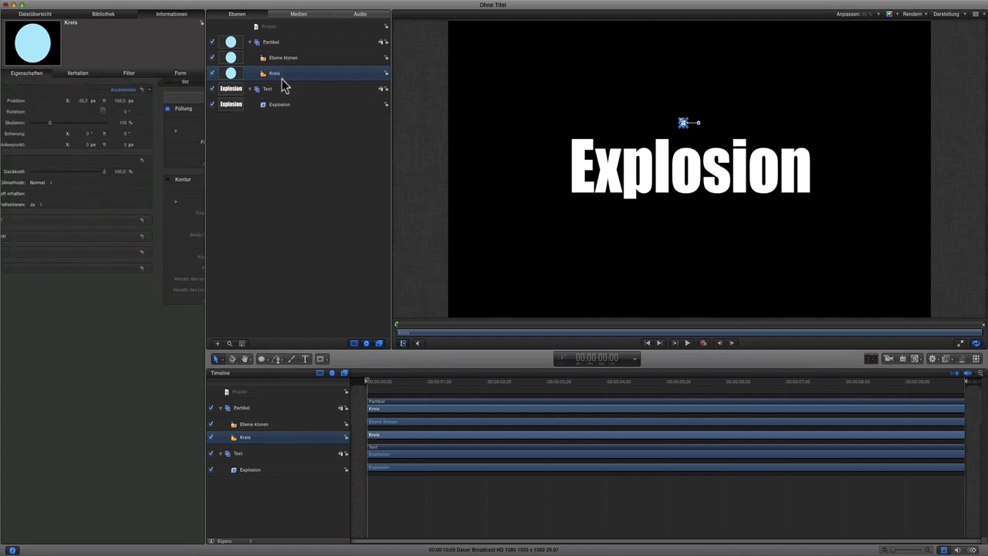
pyautogui.click(188, 89)
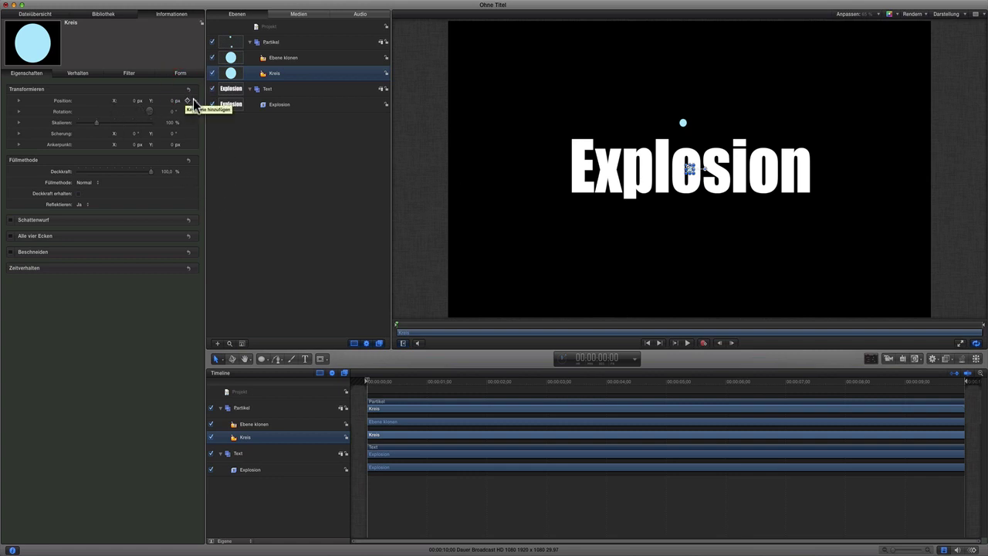
pyautogui.click(297, 58)
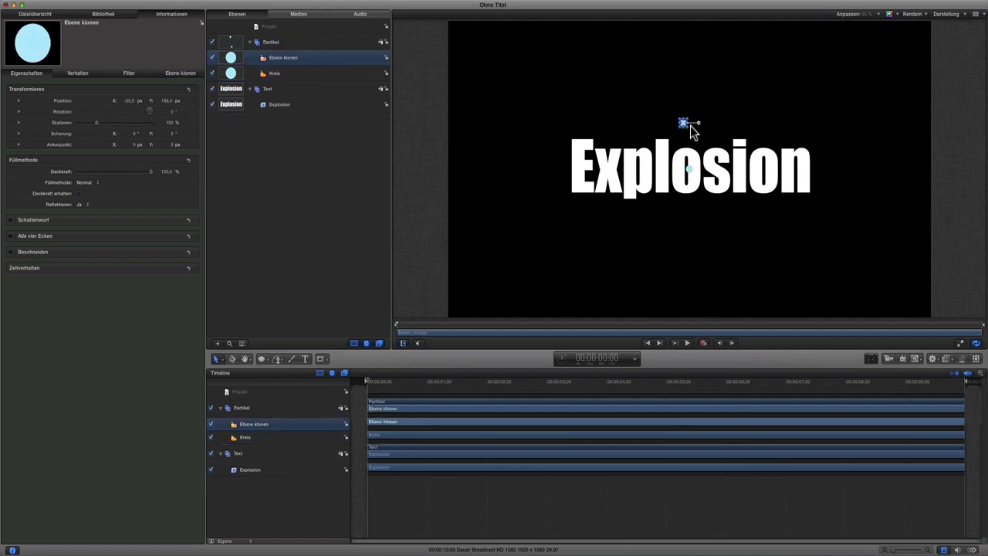
pyautogui.click(188, 89)
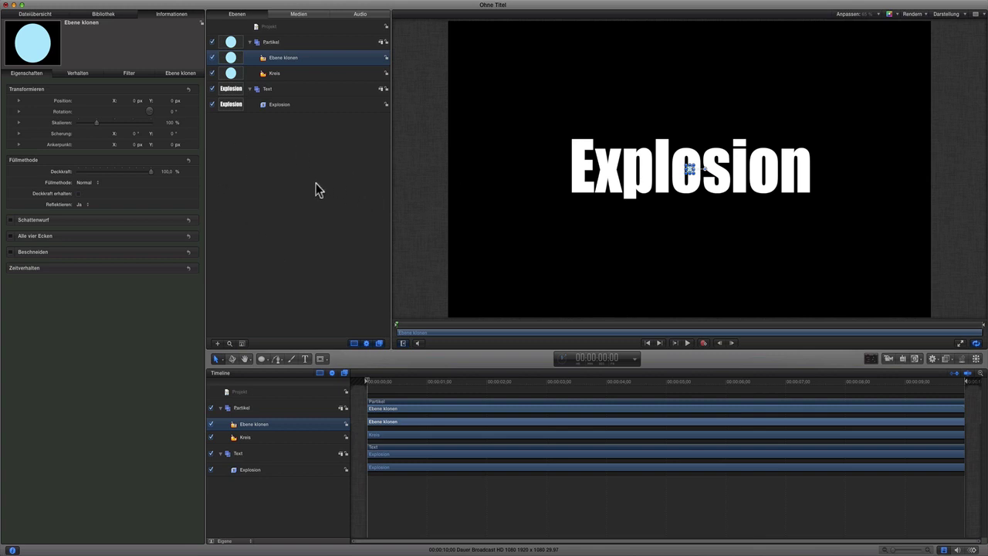
# - Soften the edge of the original circle with an Auslaufen (feather) value of 14, checking it with the text group briefly hidden
pyautogui.click(287, 74)
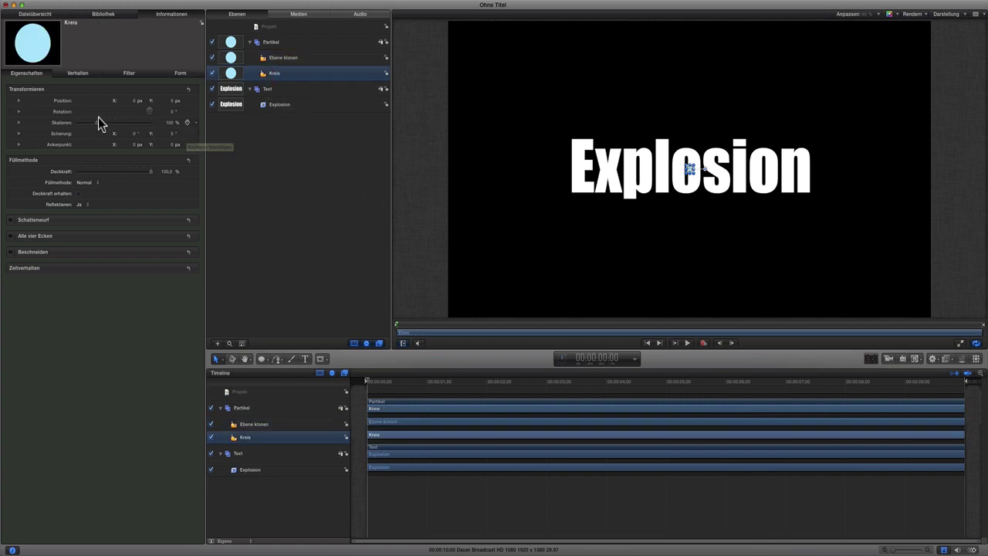
pyautogui.click(179, 73)
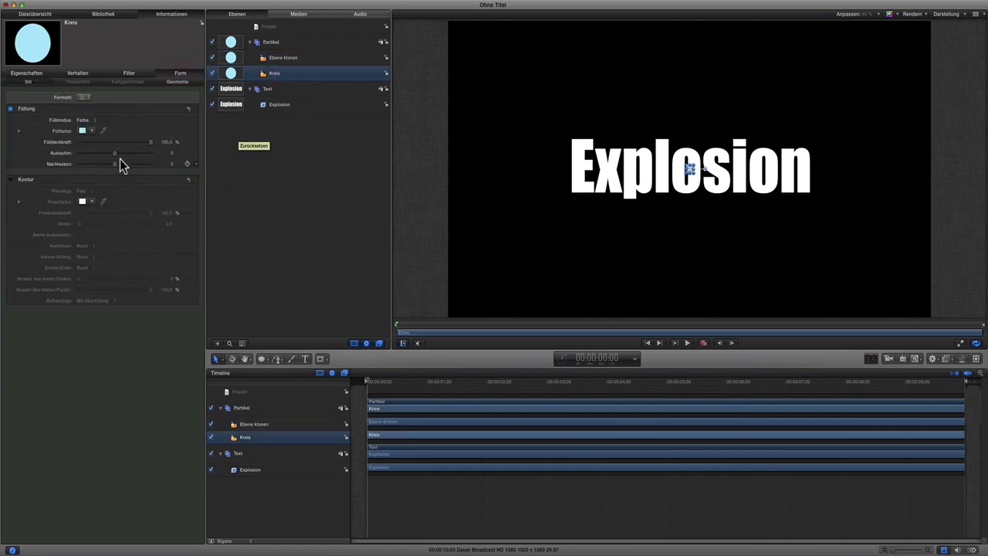
pyautogui.moveTo(112, 153); pyautogui.dragTo(119, 157)
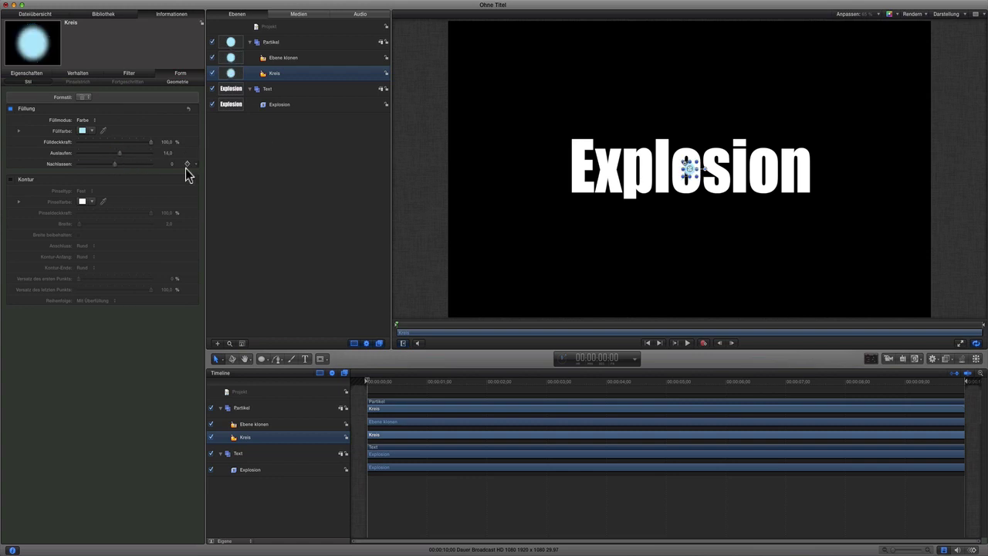
pyautogui.click(212, 89)
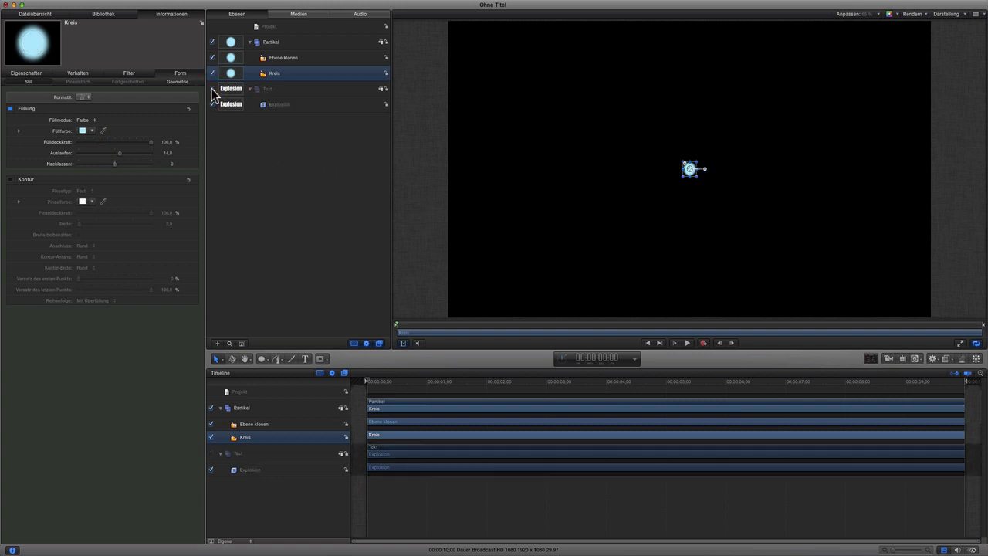
pyautogui.click(212, 89)
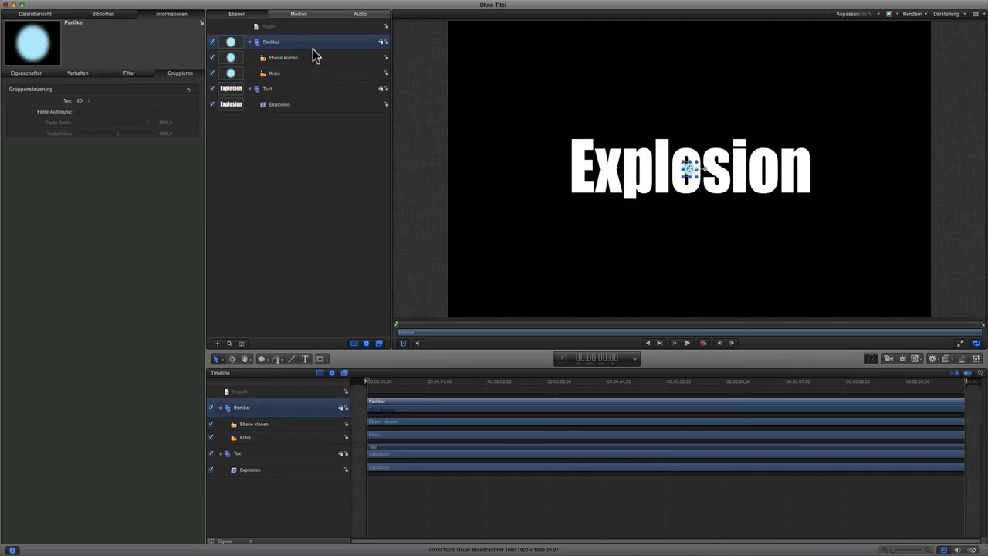
# - Create a particle emitter from the Partikel group, with the Bild shape, Zufällige Füllung arrangement and 3D enabled
pyautogui.click(961, 358)
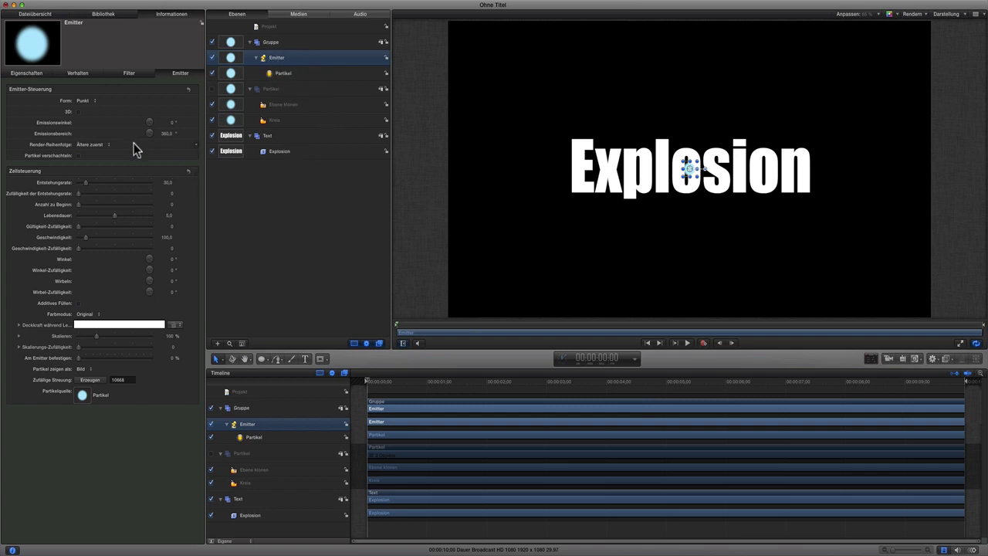
pyautogui.click(82, 101)
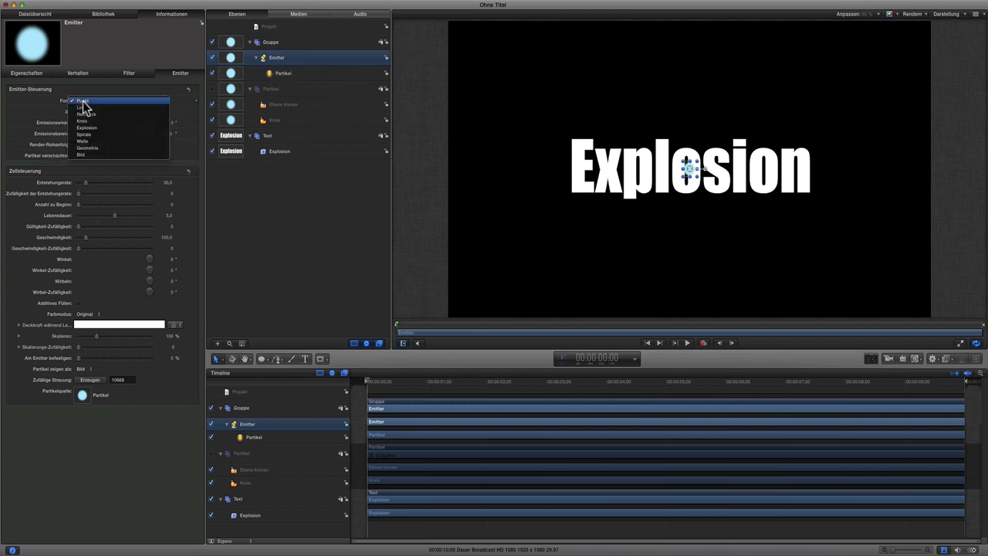
pyautogui.click(85, 153)
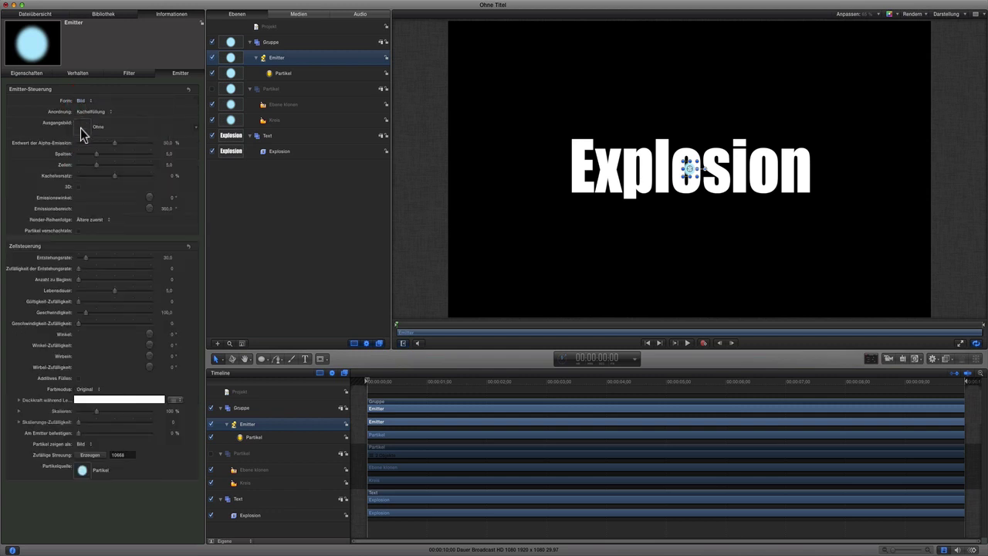
pyautogui.click(91, 112)
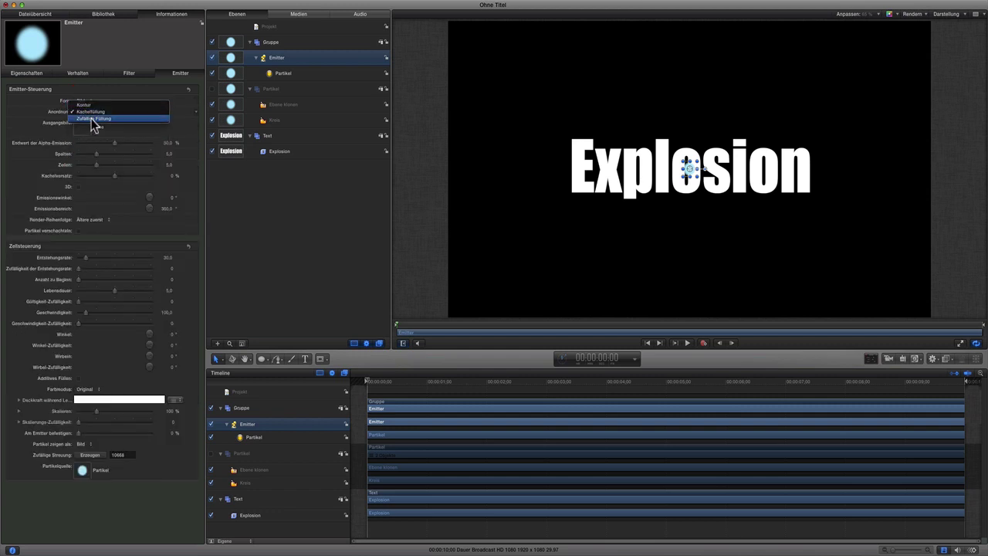
pyautogui.click(96, 122)
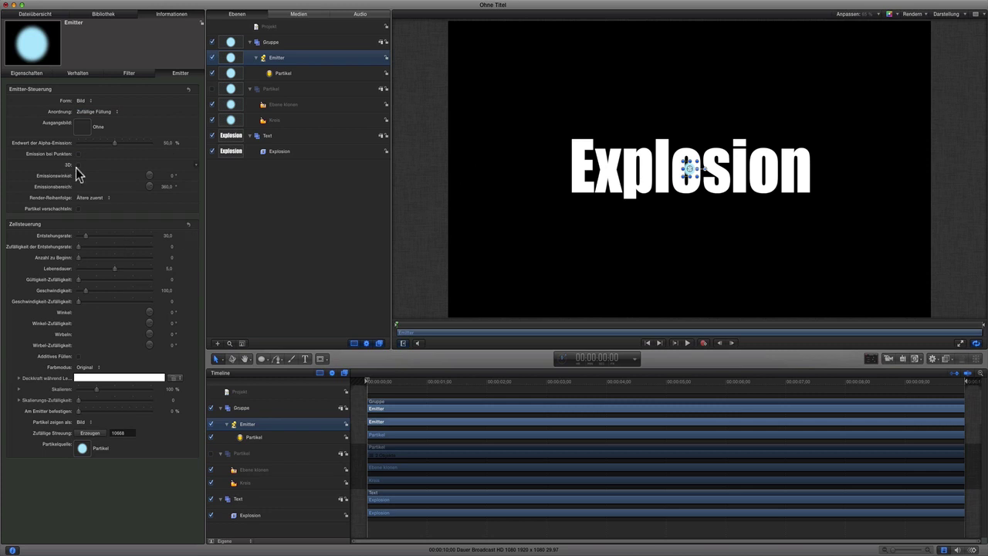
pyautogui.click(78, 164)
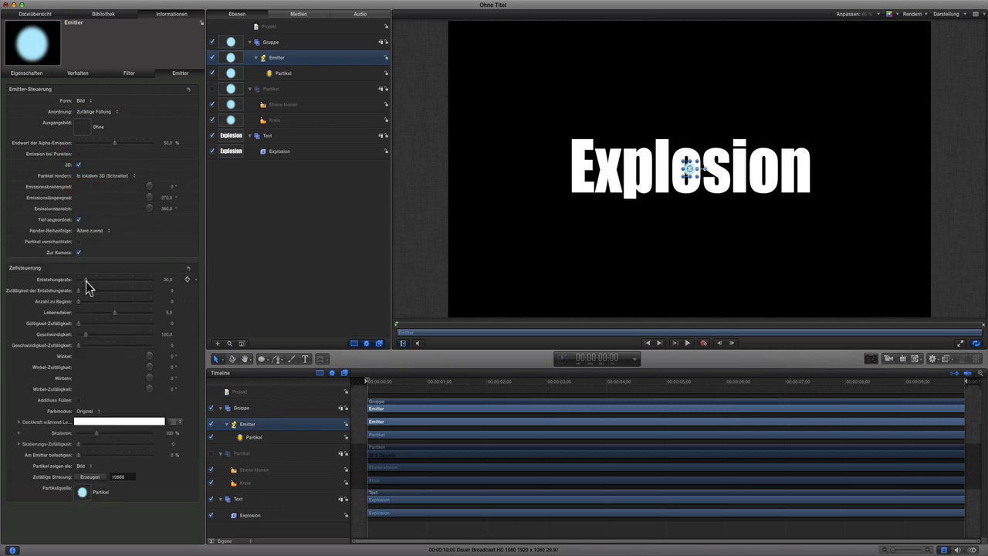
# - Set the emitter's birth rate to 0, particle lifetime to 3 and speed to 0
pyautogui.moveTo(86, 280); pyautogui.dragTo(60, 281)
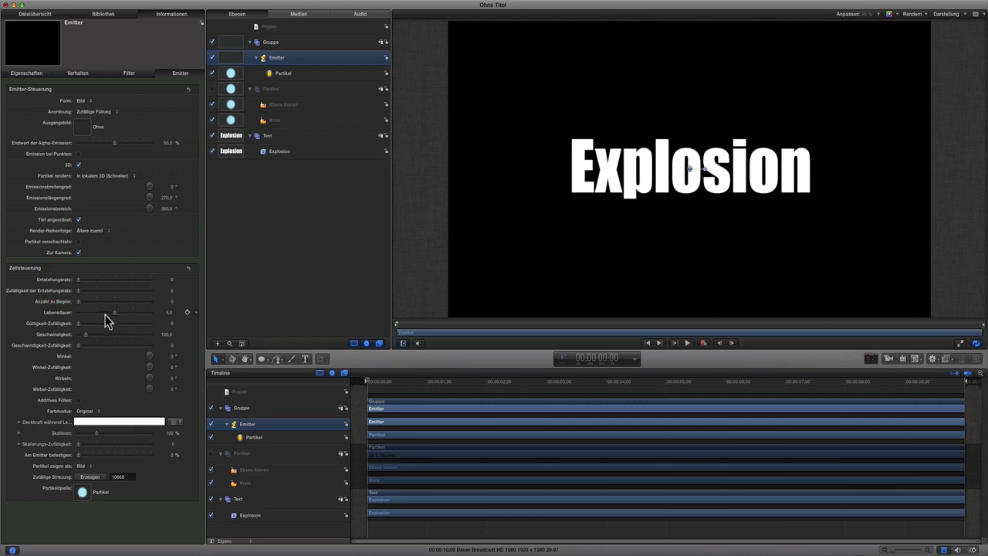
pyautogui.click(169, 313)
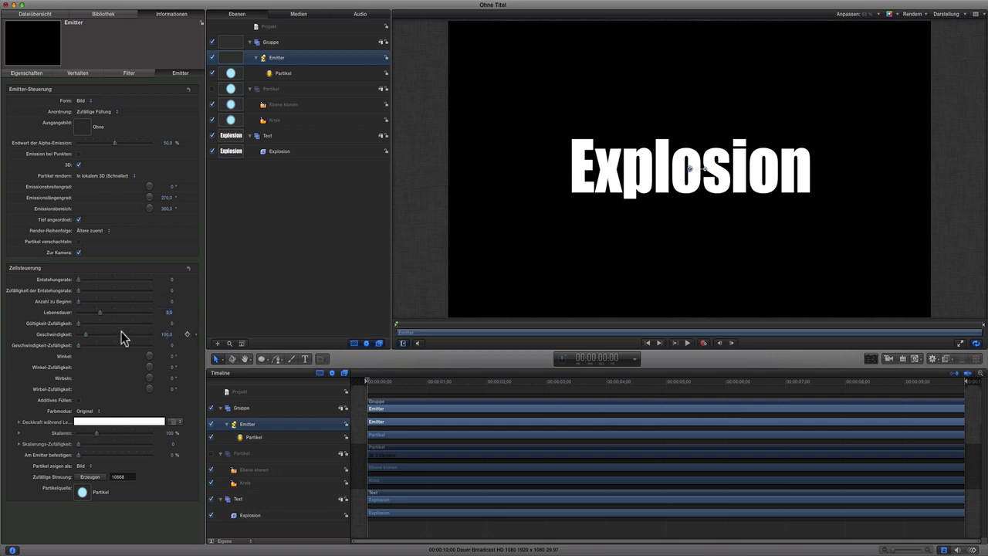
pyautogui.moveTo(88, 338); pyautogui.dragTo(67, 332)
pyautogui.moveTo(378, 386); pyautogui.dragTo(358, 384)
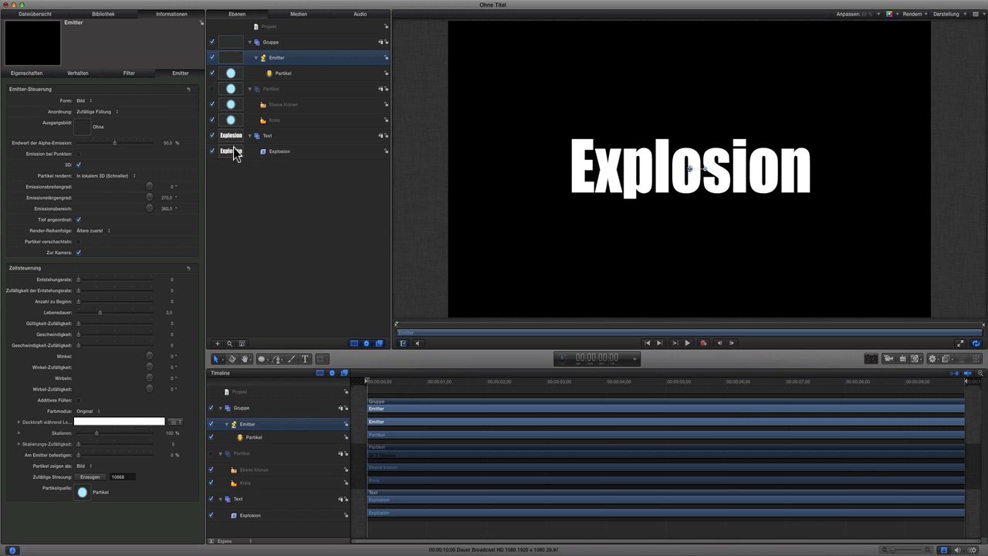
# - Use the Explosion text as the emitter's source image and set the initial particle number to 100
pyautogui.moveTo(237, 156); pyautogui.dragTo(84, 133)
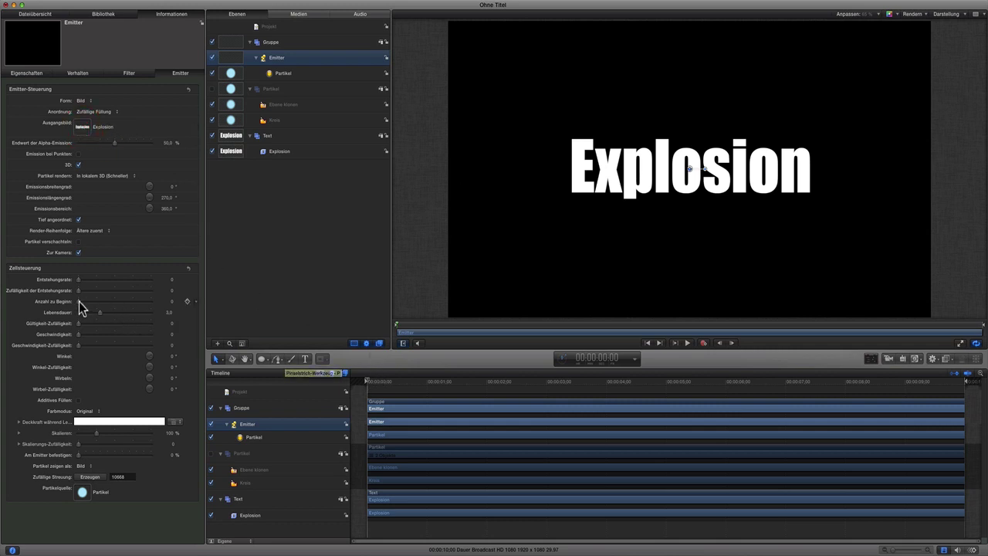
pyautogui.moveTo(78, 301); pyautogui.dragTo(183, 307)
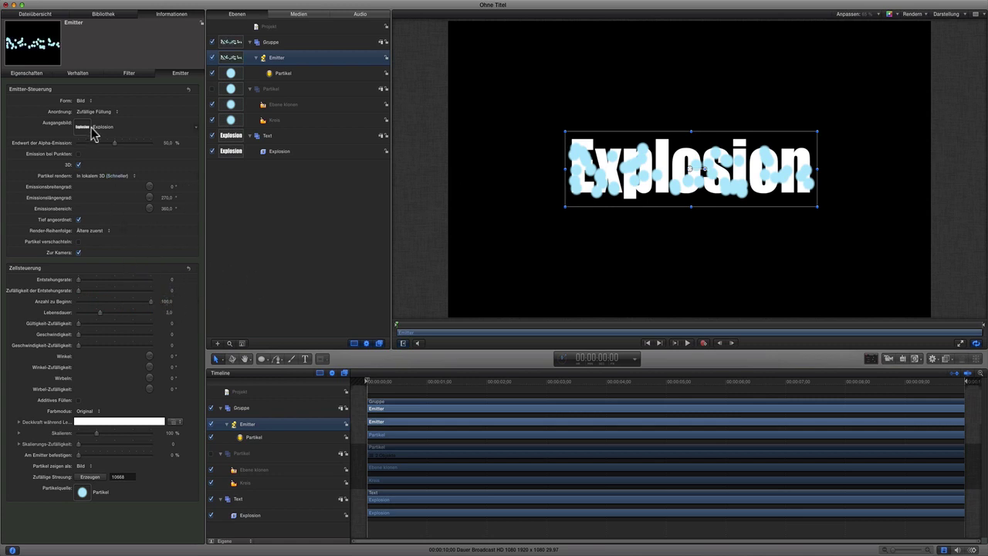
pyautogui.moveTo(378, 383)
pyautogui.mouseDown()
pyautogui.moveTo(420, 381)
pyautogui.moveTo(397, 382)
pyautogui.mouseUp()
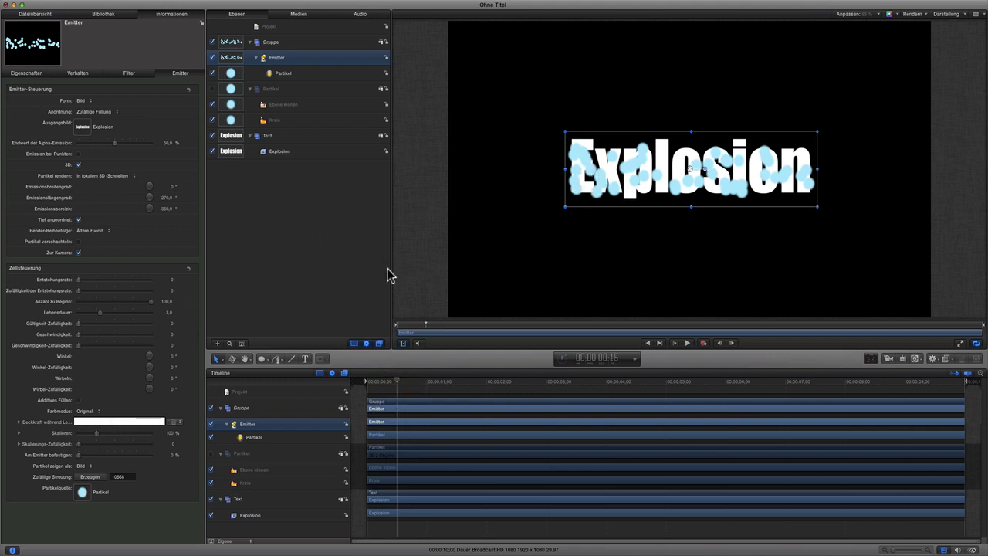
# - Enable additive blending for the particles, set their initial number to 1460 and reduce their scale to 36 %
pyautogui.click(95, 437)
pyautogui.moveTo(95, 437); pyautogui.dragTo(87, 437)
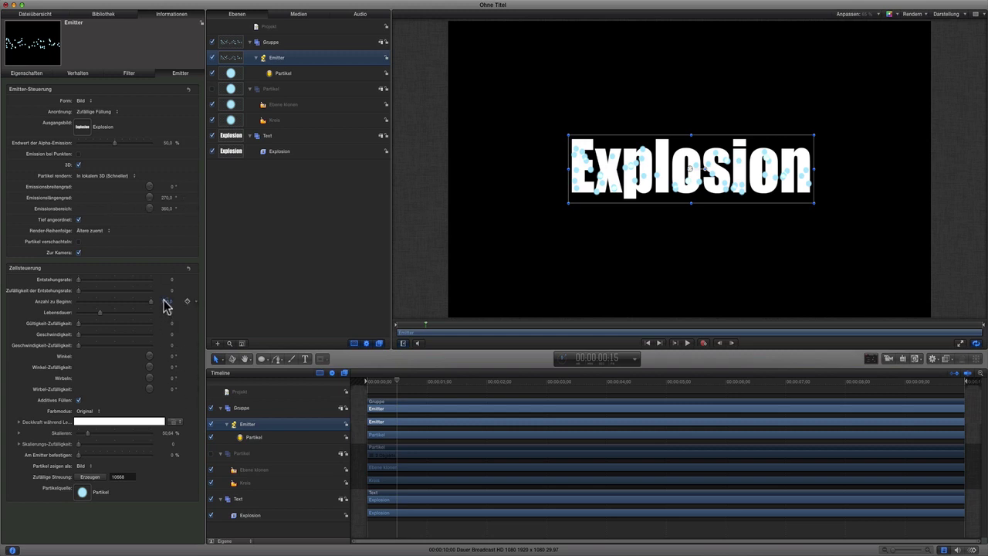
pyautogui.moveTo(166, 301); pyautogui.dragTo(186, 301)
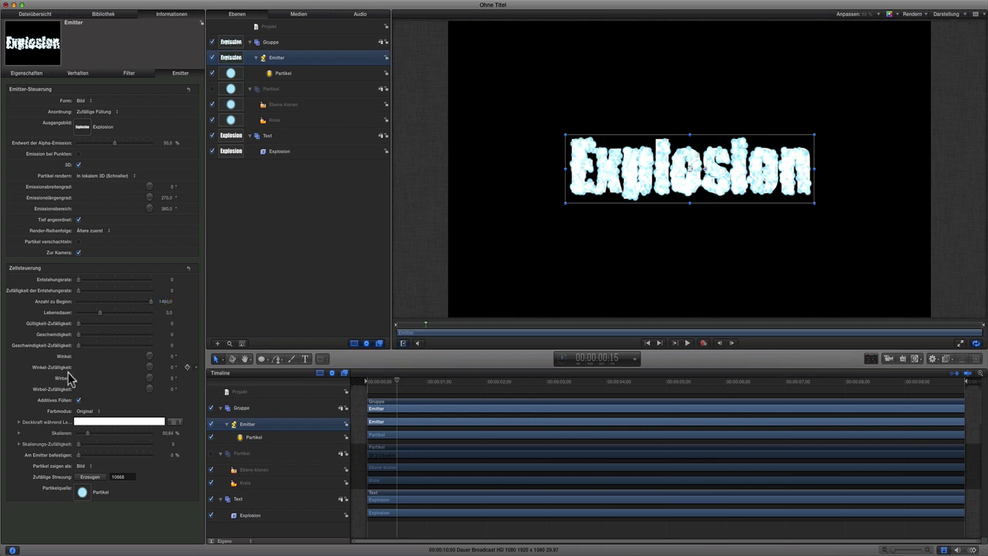
pyautogui.click(88, 435)
pyautogui.moveTo(87, 435); pyautogui.dragTo(86, 437)
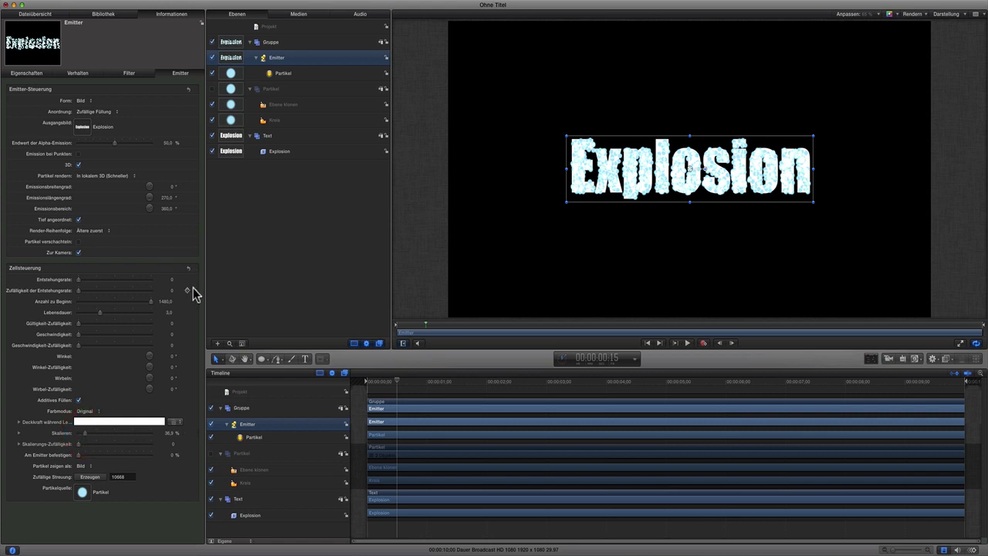
# - Try higher initial particle numbers on the emitter, and set the number to 300
pyautogui.click(161, 302)
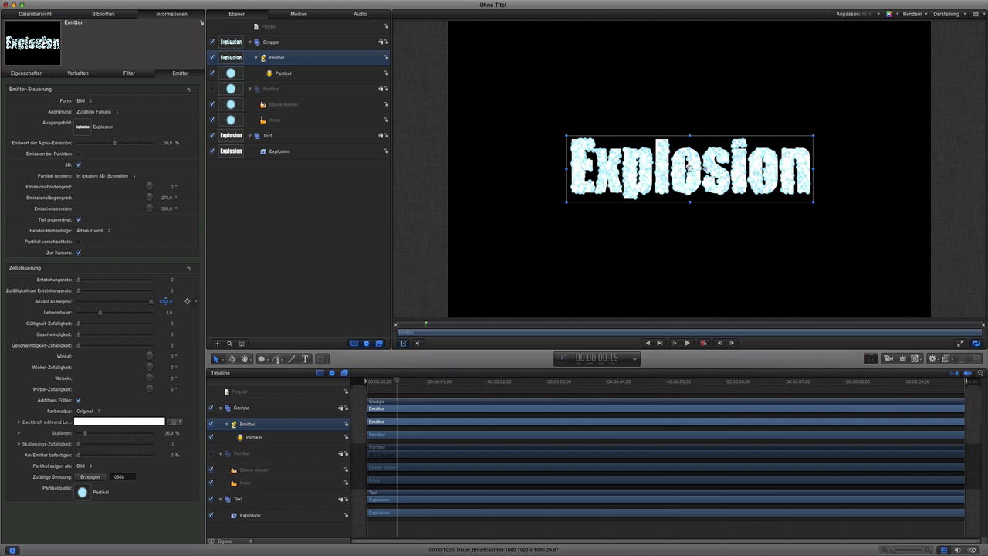
pyautogui.moveTo(165, 301); pyautogui.dragTo(154, 301)
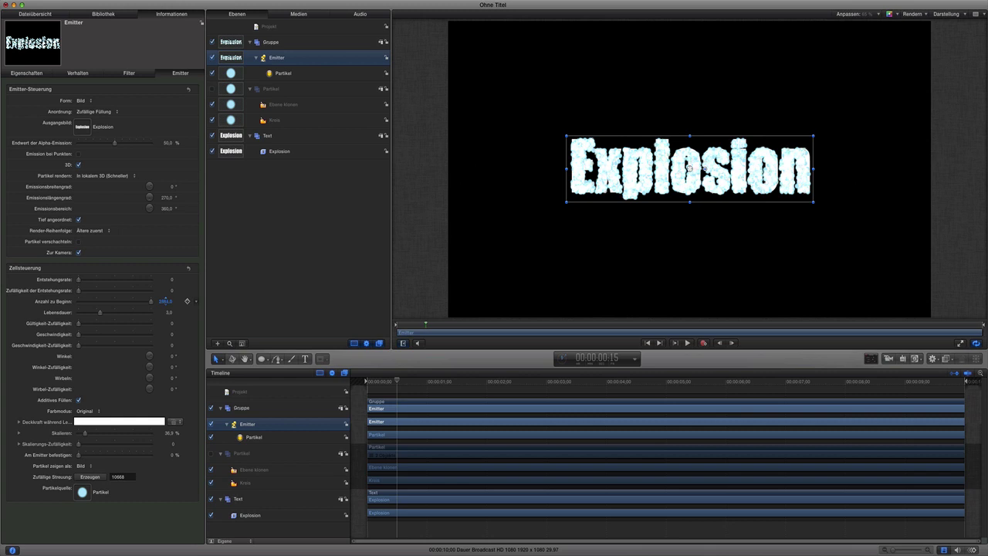
pyautogui.moveTo(162, 306); pyautogui.dragTo(164, 305)
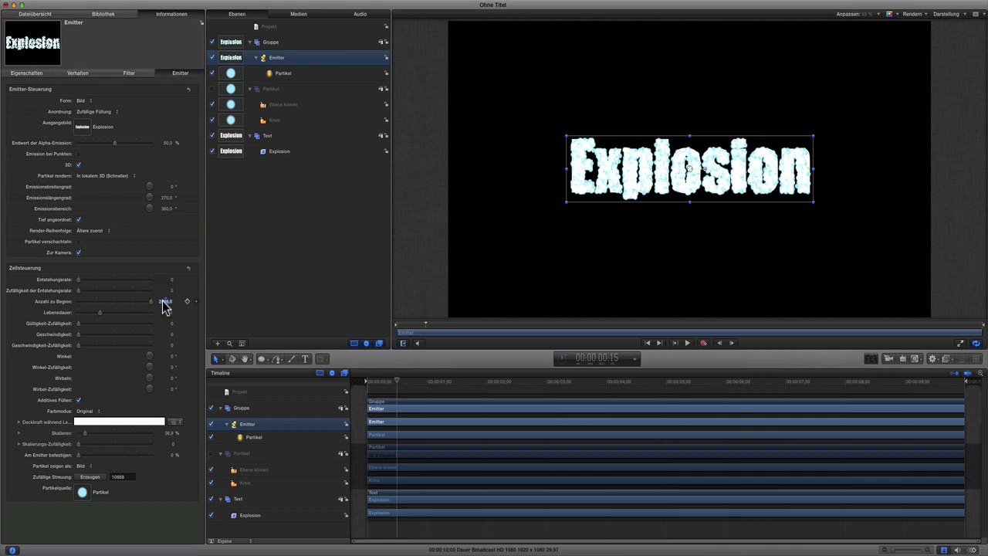
pyautogui.press('BackSpace')
pyautogui.press('Return')
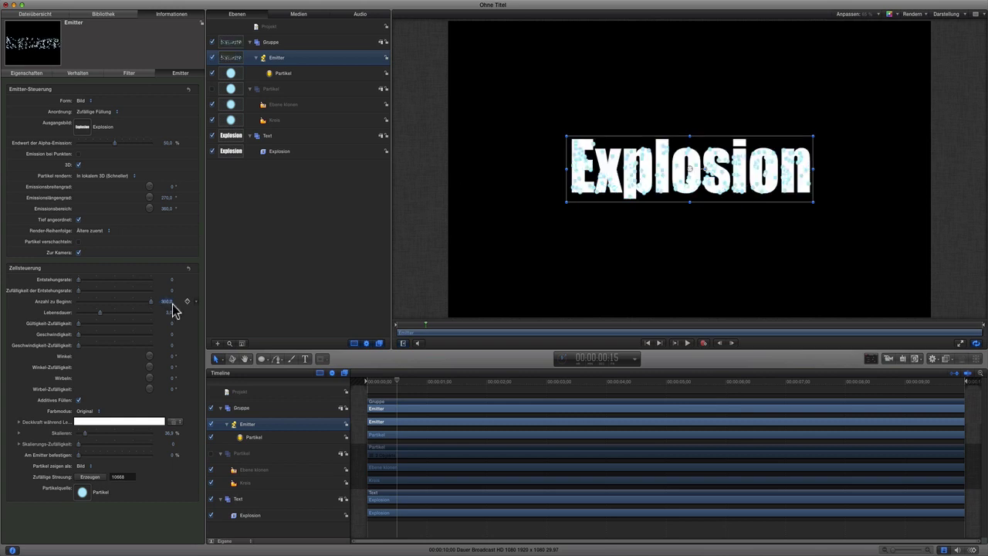
# - Try a higher particle speed while scrubbing through the first seconds of the timeline, and restore the speed to 0
pyautogui.click(364, 384)
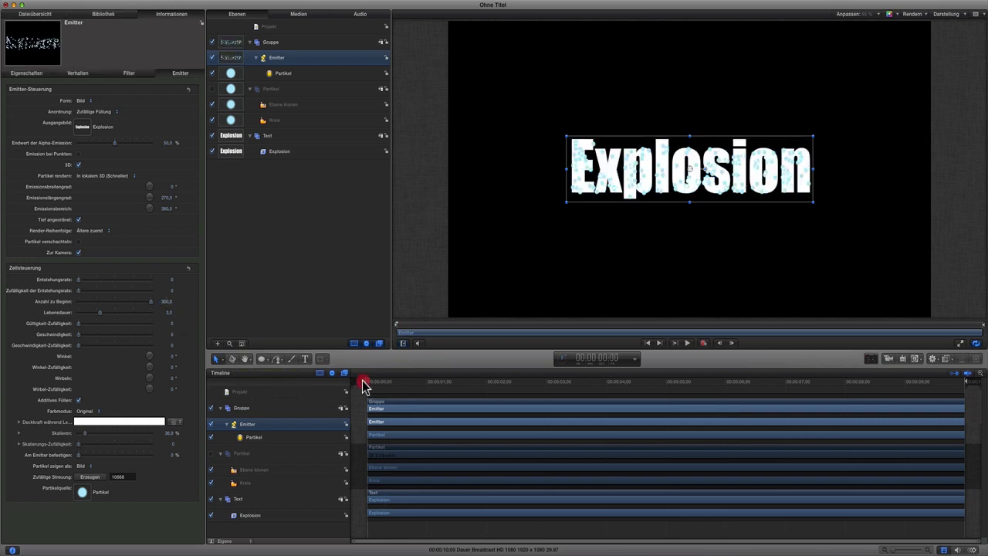
pyautogui.moveTo(364, 384)
pyautogui.mouseDown()
pyautogui.moveTo(404, 384)
pyautogui.moveTo(351, 386)
pyautogui.mouseUp()
pyautogui.moveTo(369, 384); pyautogui.dragTo(516, 392)
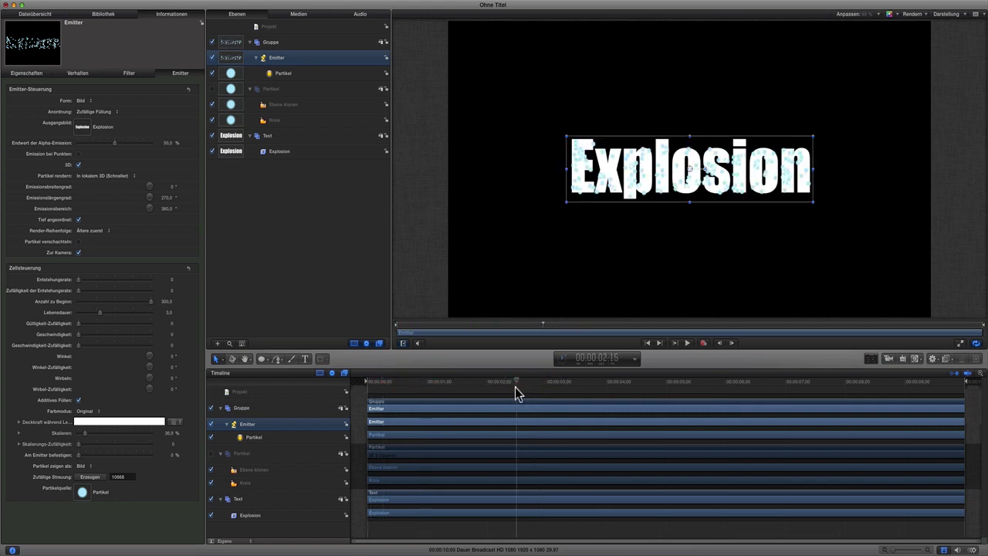
pyautogui.moveTo(80, 340)
pyautogui.mouseDown()
pyautogui.moveTo(99, 340)
pyautogui.moveTo(88, 341)
pyautogui.mouseUp()
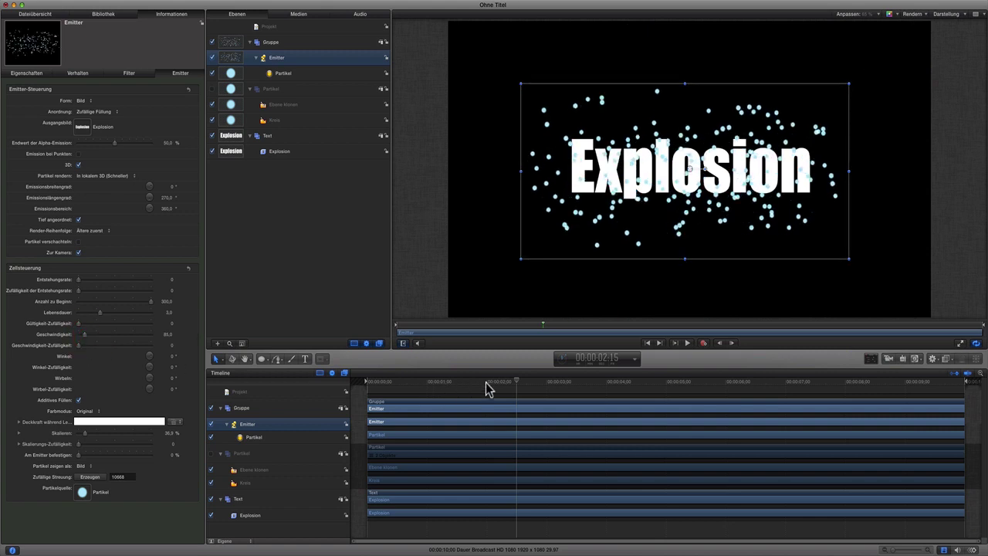
pyautogui.moveTo(488, 388)
pyautogui.mouseDown()
pyautogui.moveTo(368, 382)
pyautogui.moveTo(490, 381)
pyautogui.mouseUp()
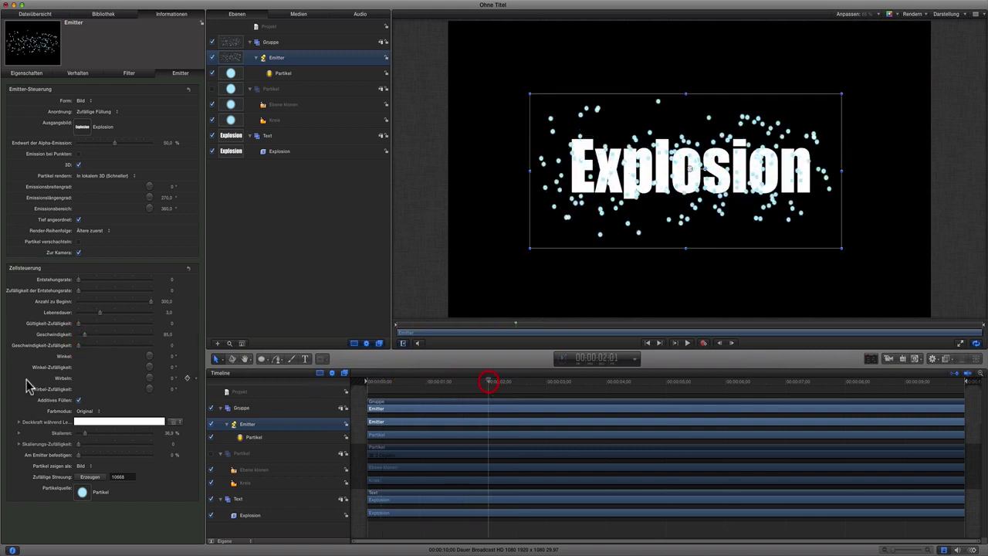
pyautogui.moveTo(85, 340); pyautogui.dragTo(62, 342)
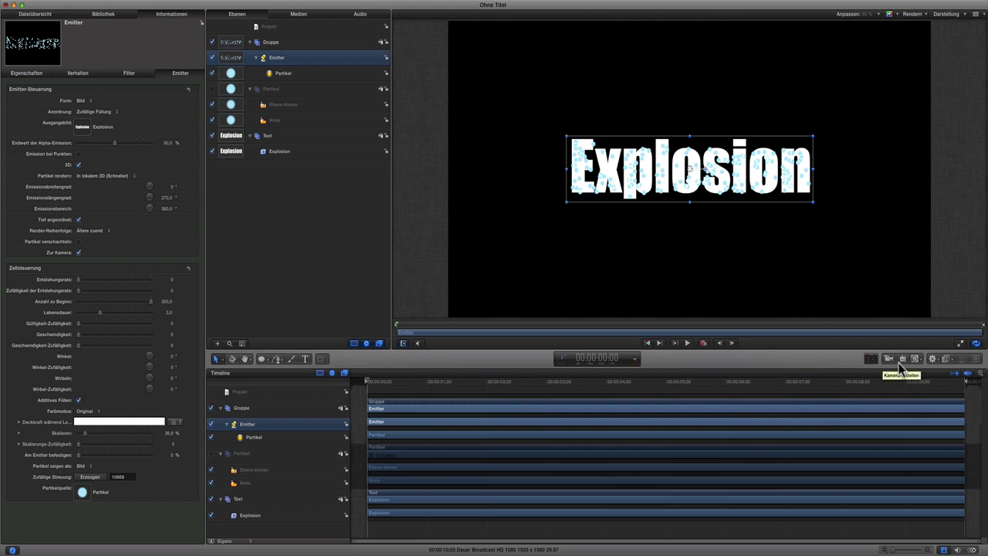
# - Add the Zufällige Bewegung simulation behavior to the emitter and preview its motion up to 00:00:02:07
pyautogui.click(933, 359)
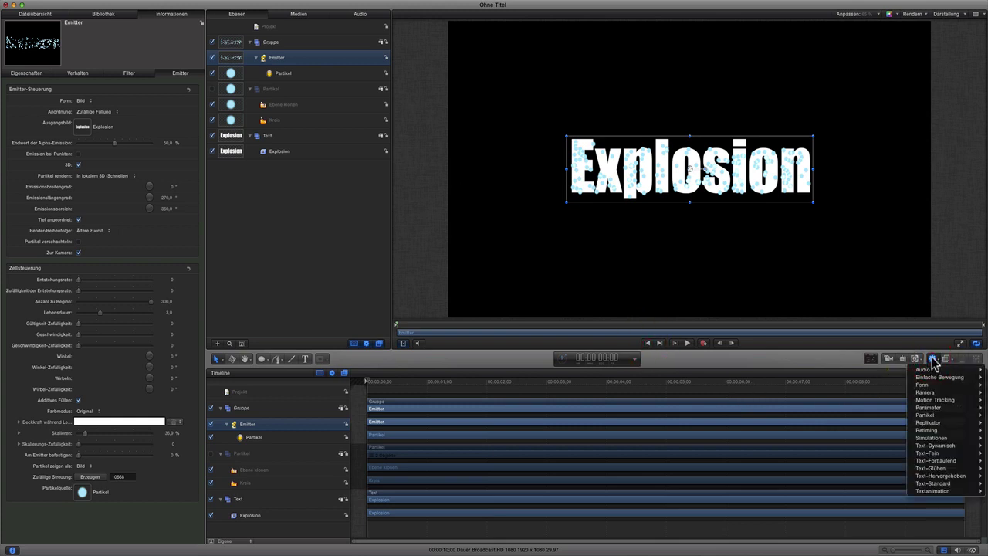
pyautogui.moveTo(957, 437)
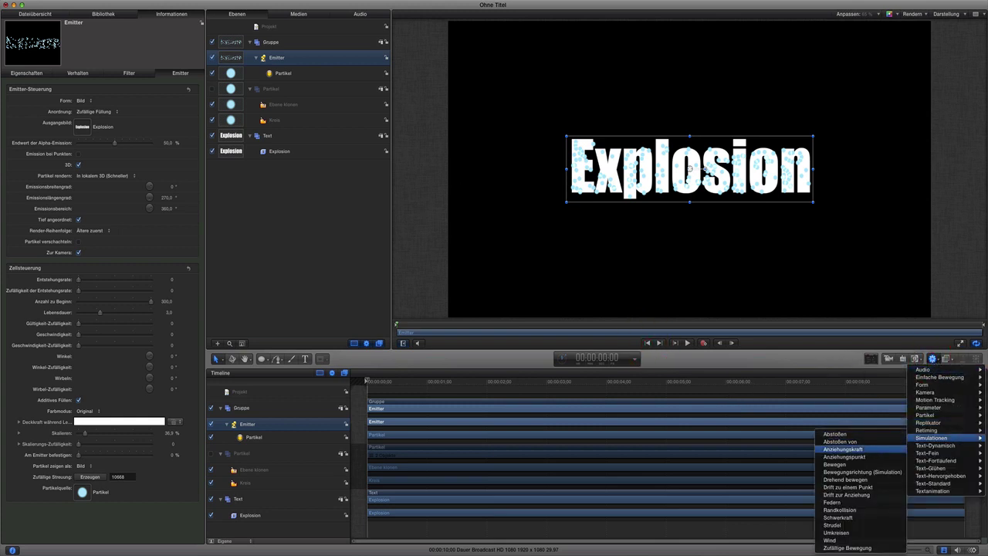
pyautogui.click(856, 550)
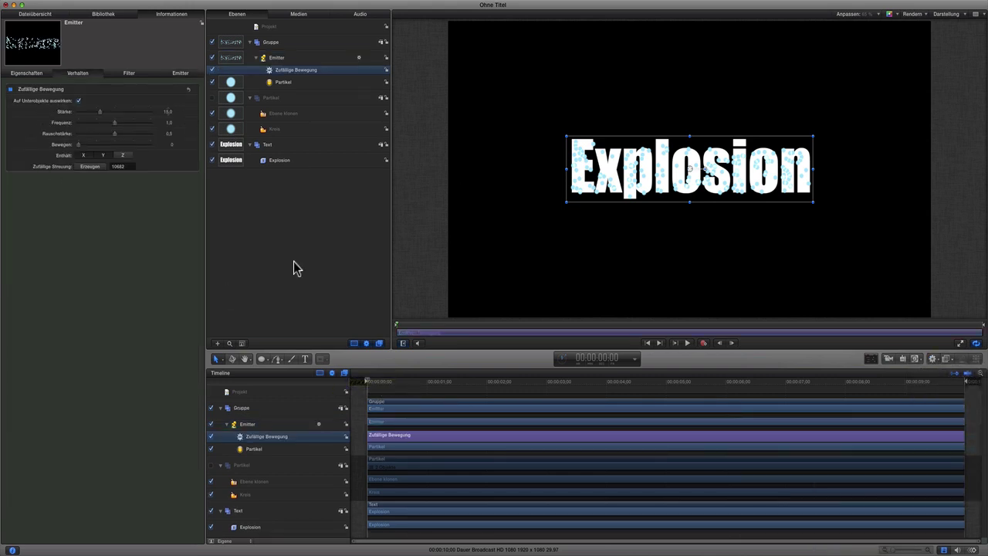
pyautogui.moveTo(387, 382); pyautogui.dragTo(501, 384)
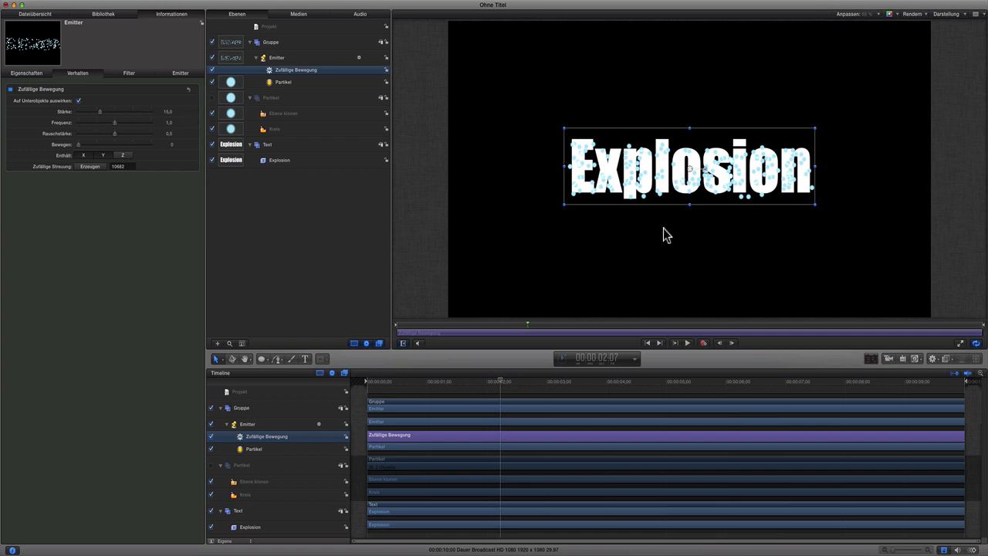
# - Include the Z axis in the random motion behavior and set its strength to 350
pyautogui.click(125, 156)
pyautogui.click(169, 112)
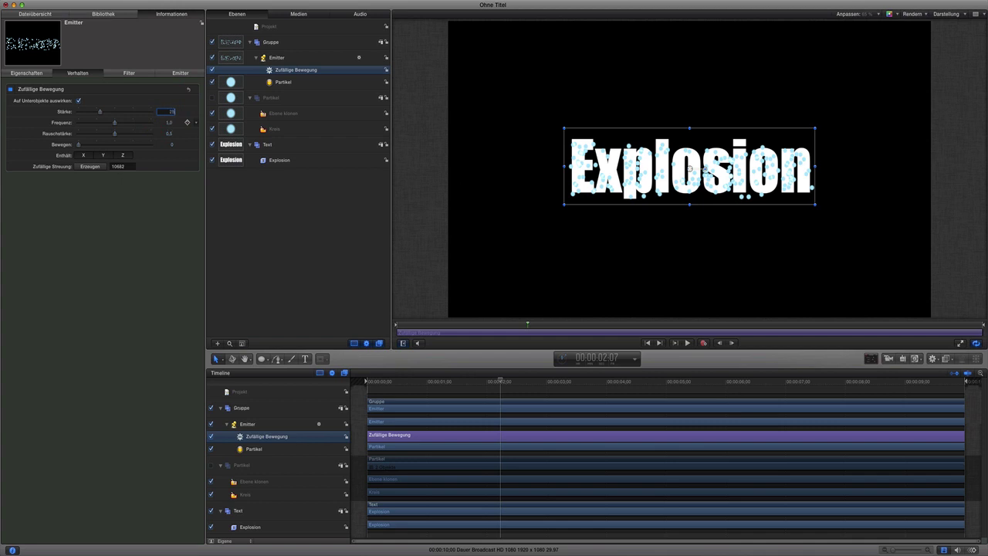
pyautogui.press('Return')
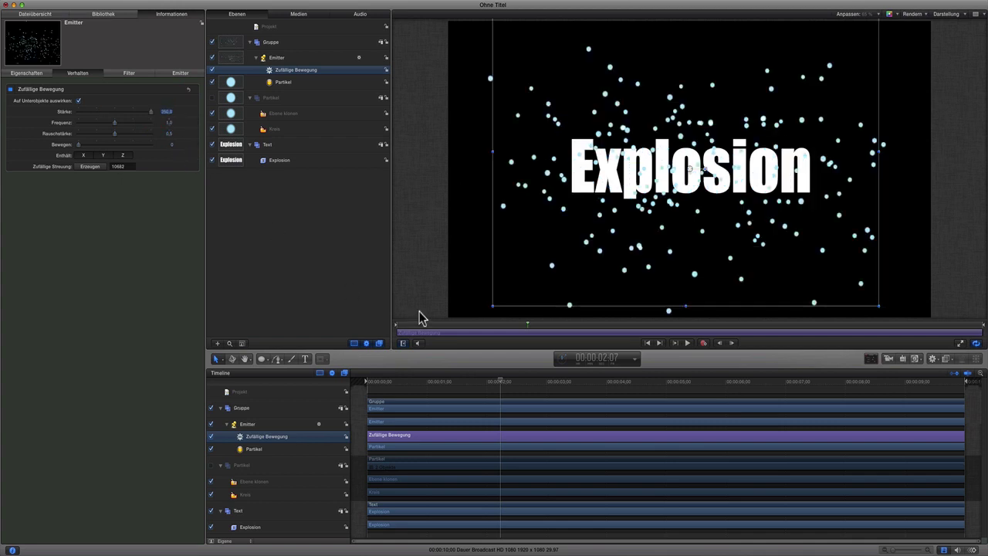
# - Try a random motion strength of 25 while scrubbing around 00:00:02:28, and restore the strength to 250
pyautogui.moveTo(500, 384); pyautogui.dragTo(542, 386)
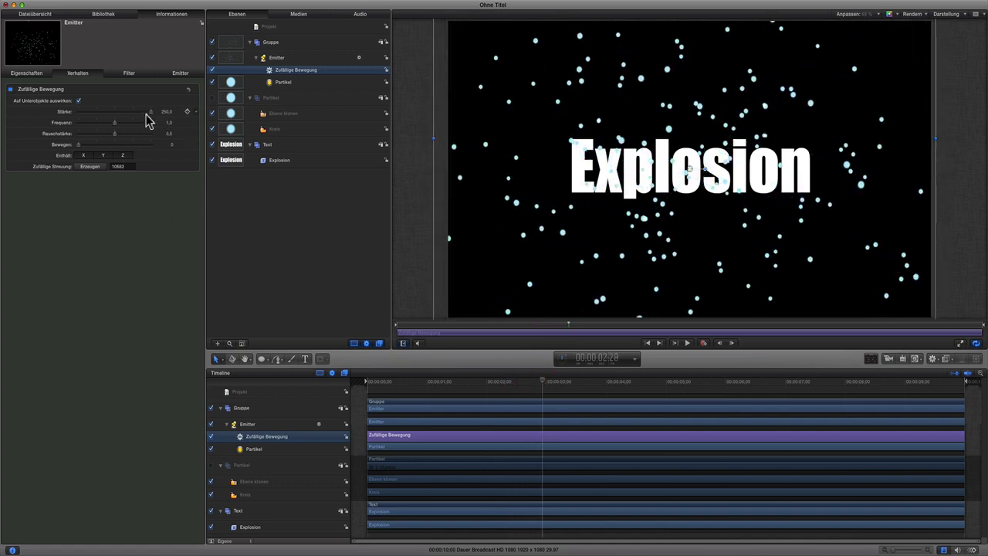
pyautogui.moveTo(149, 119); pyautogui.dragTo(120, 115)
pyautogui.moveTo(514, 383); pyautogui.dragTo(543, 386)
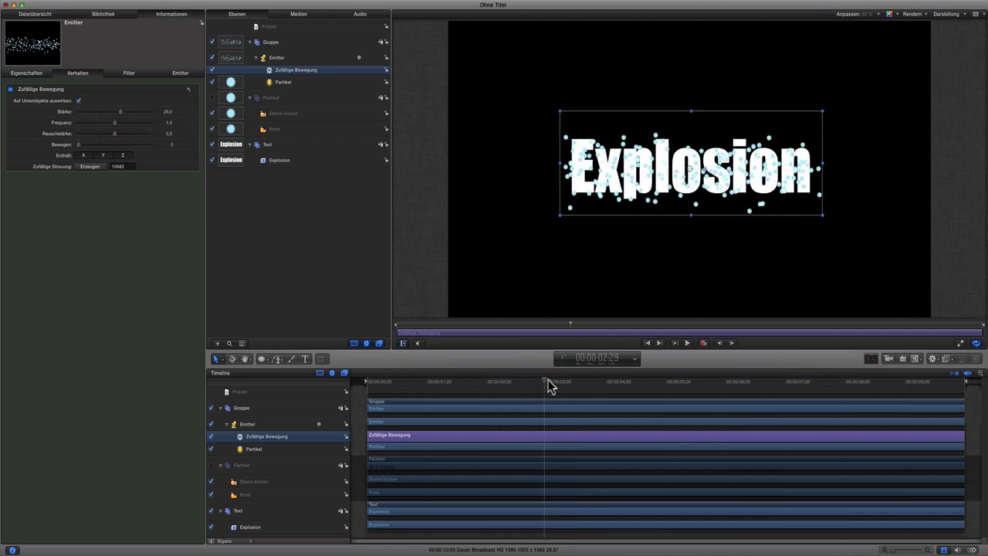
pyautogui.moveTo(546, 387); pyautogui.dragTo(544, 388)
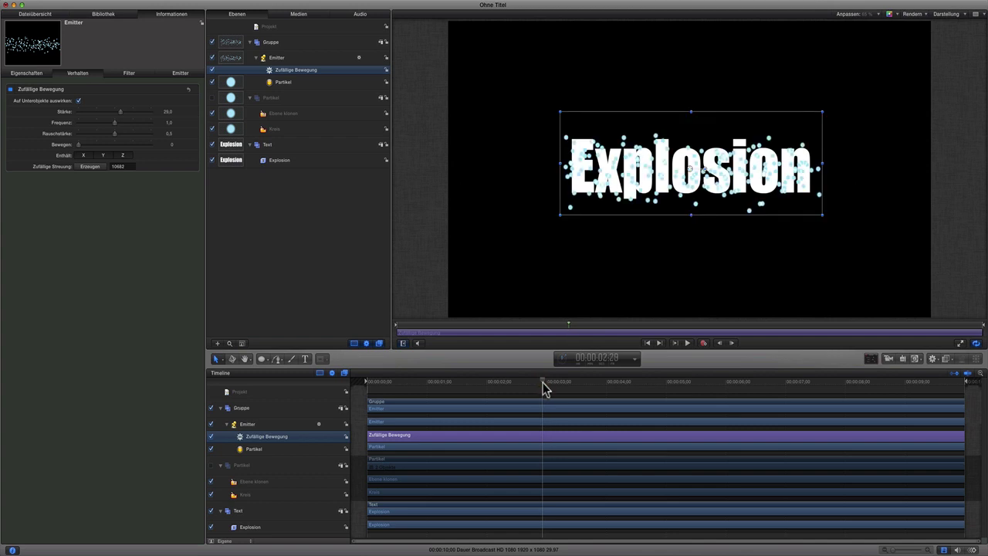
pyautogui.click(170, 113)
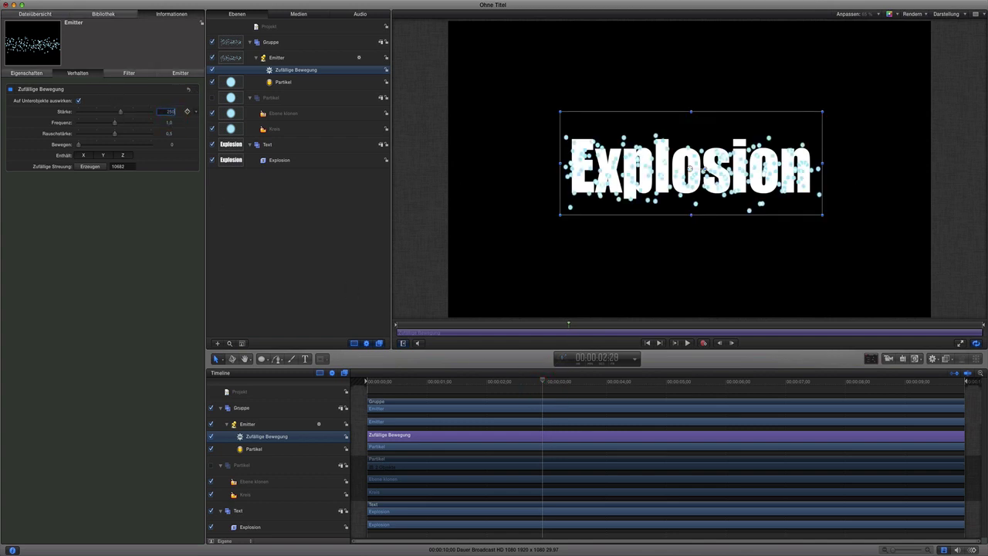
pyautogui.press('Return')
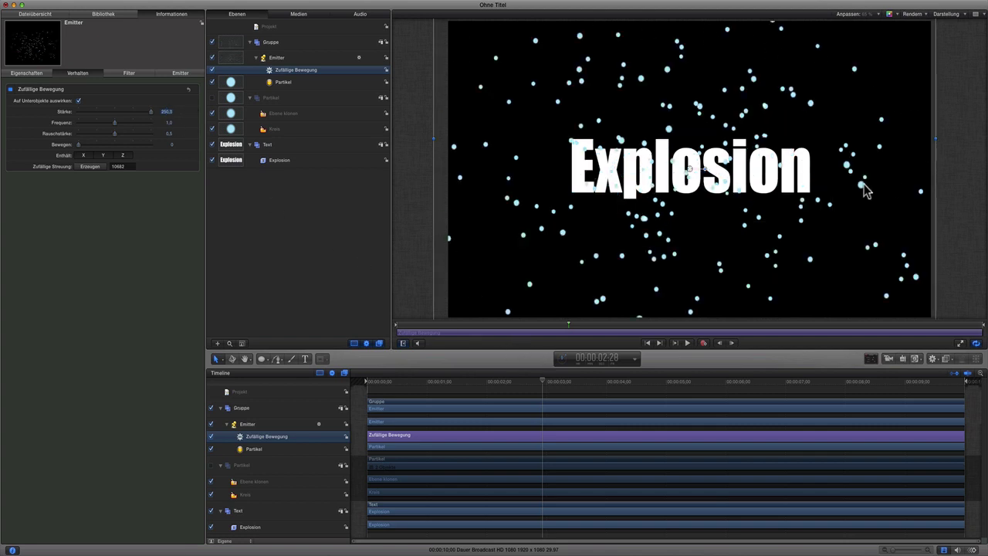
pyautogui.moveTo(541, 381); pyautogui.dragTo(545, 385)
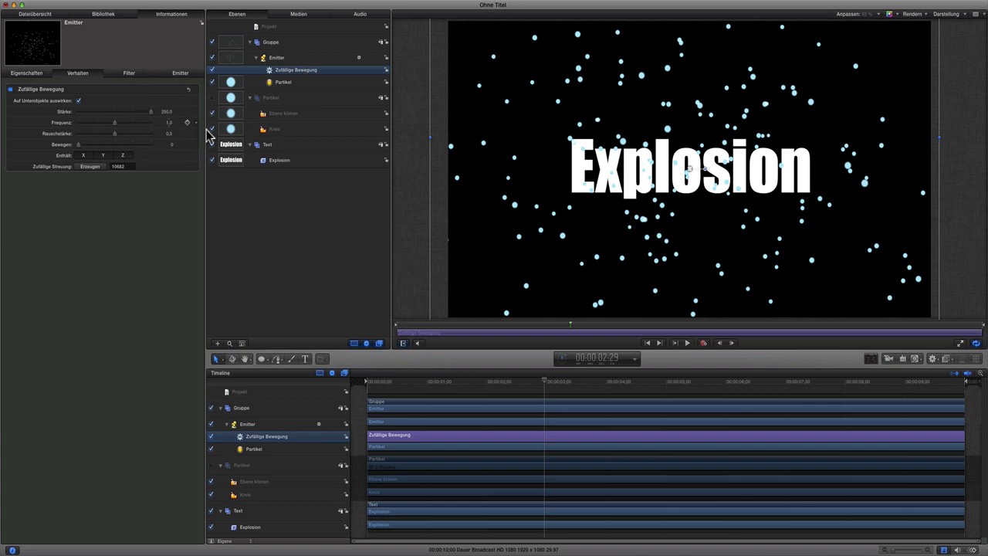
# - Add a new group at project level above the existing groups and name it Null Objekt
pyautogui.click(281, 28)
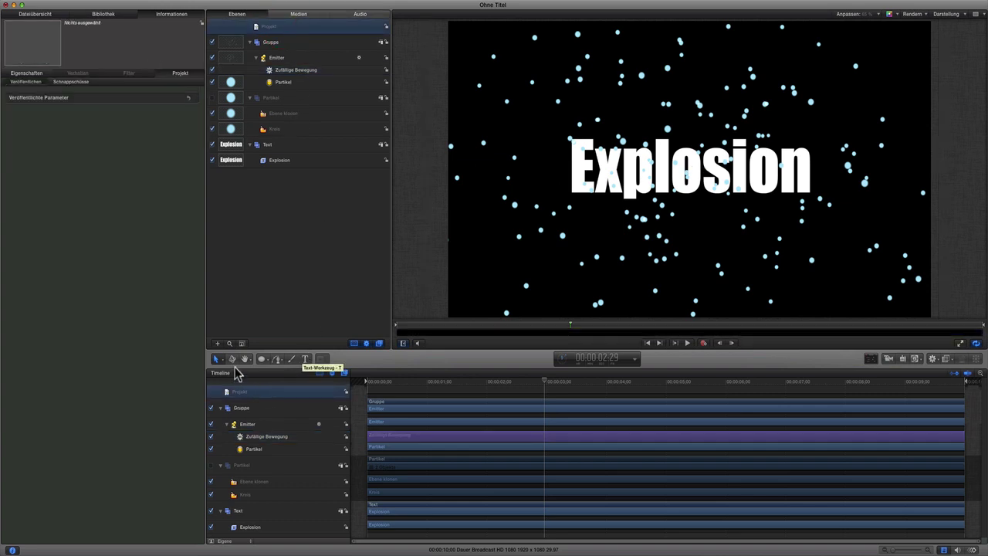
pyautogui.click(218, 343)
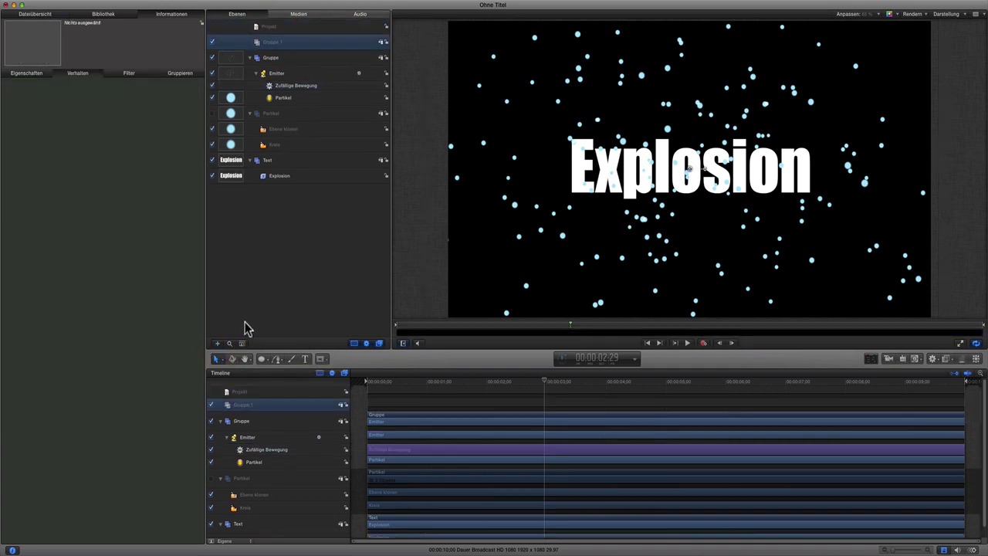
pyautogui.doubleClick(288, 43)
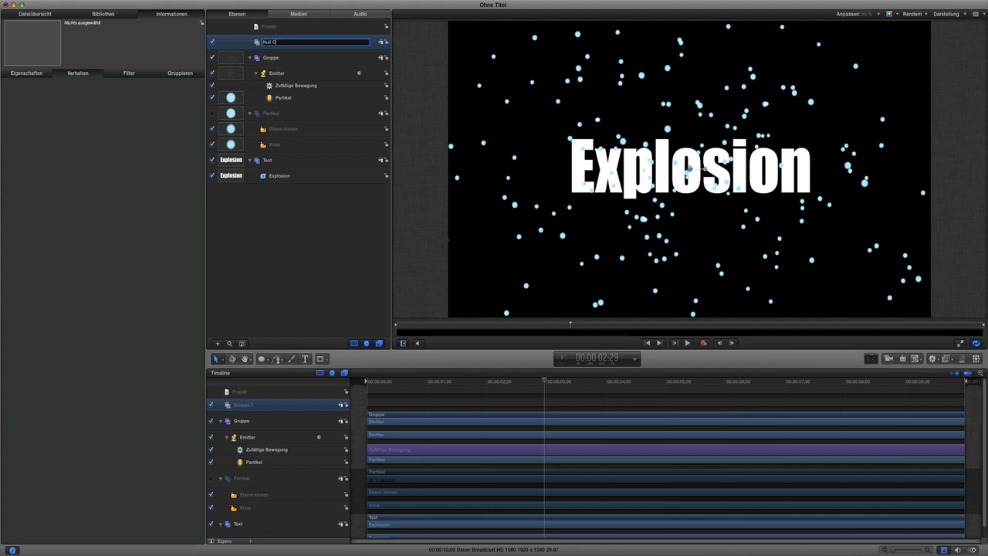
pyautogui.press('Return')
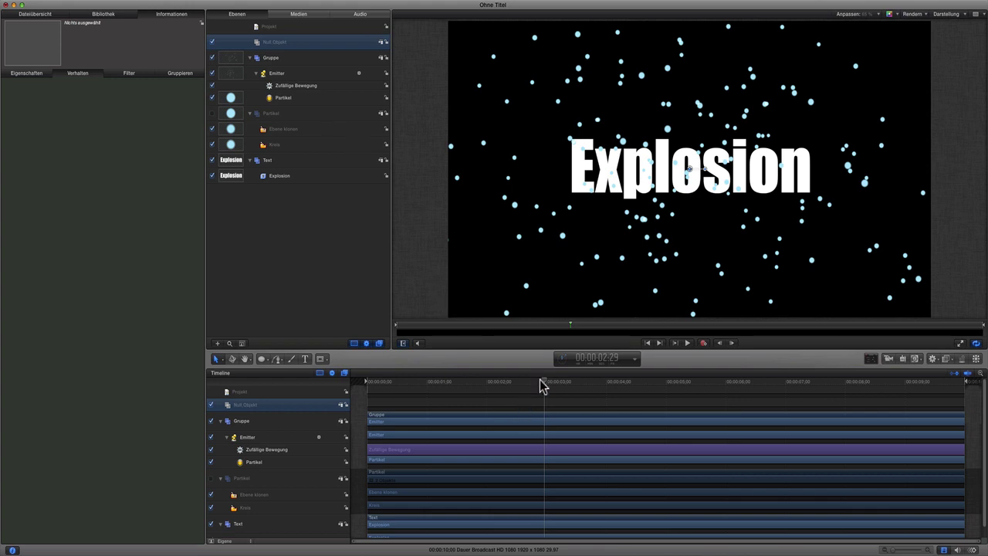
# - At the start of the timeline, draw a circle in the Null Objekt group and reset its transform to centre it
pyautogui.moveTo(542, 386); pyautogui.dragTo(353, 378)
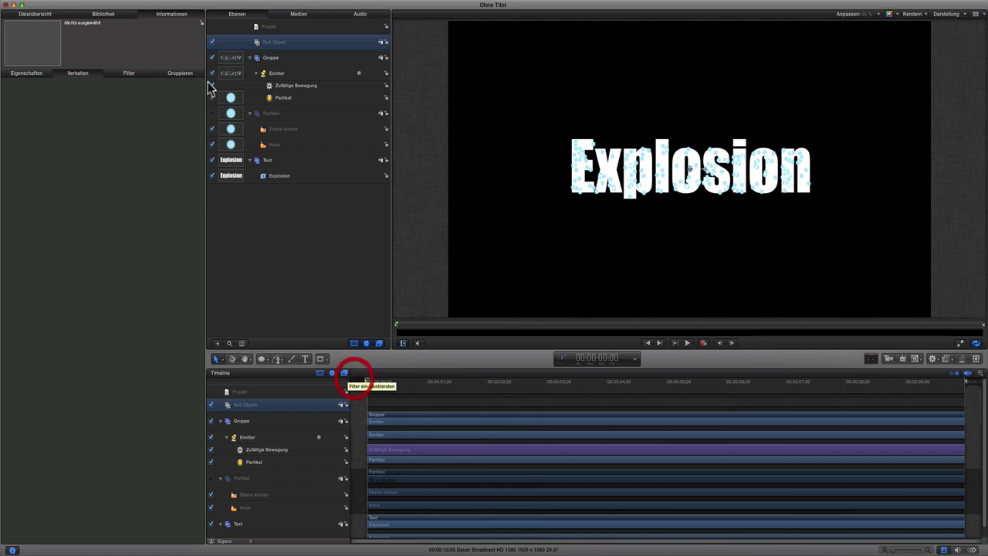
pyautogui.click(261, 359)
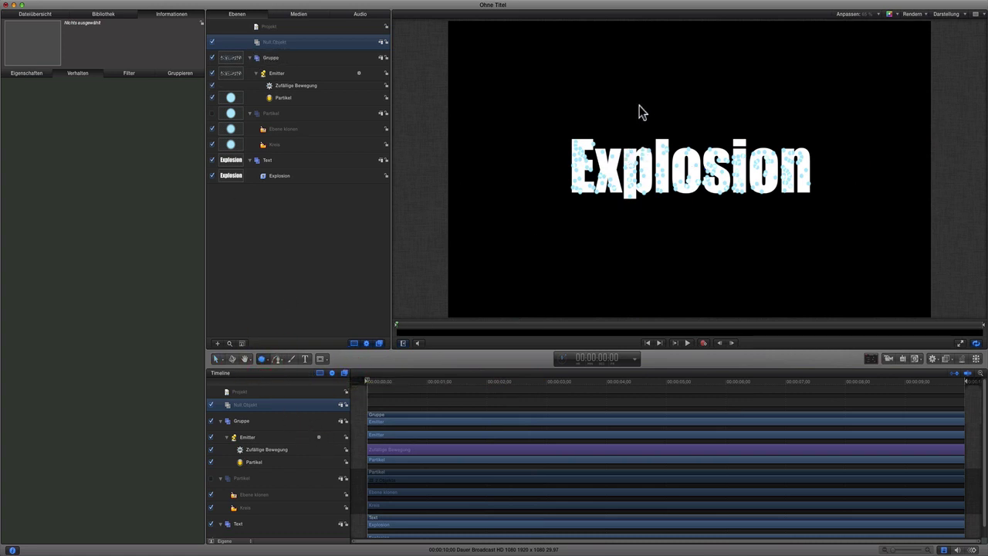
pyautogui.moveTo(642, 108); pyautogui.dragTo(762, 306)
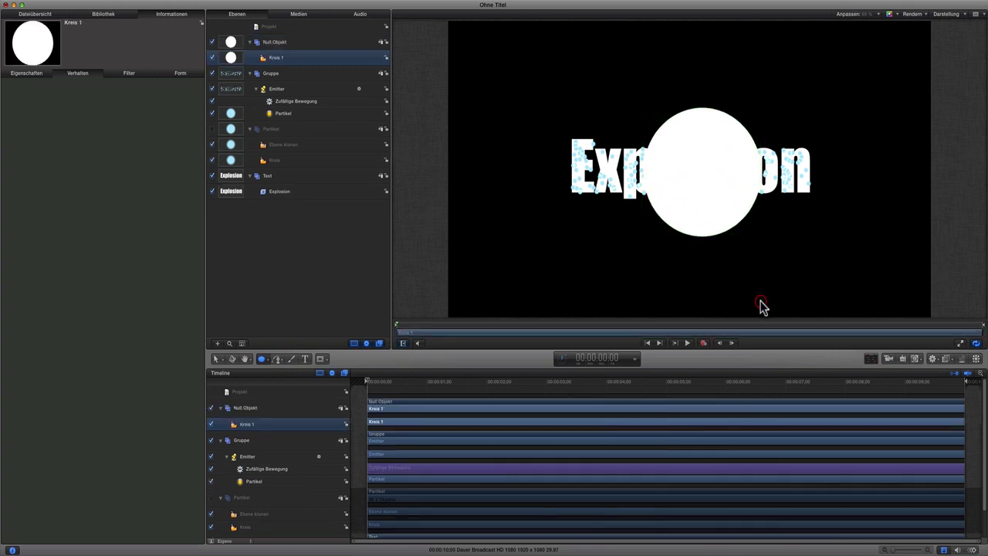
pyautogui.click(179, 73)
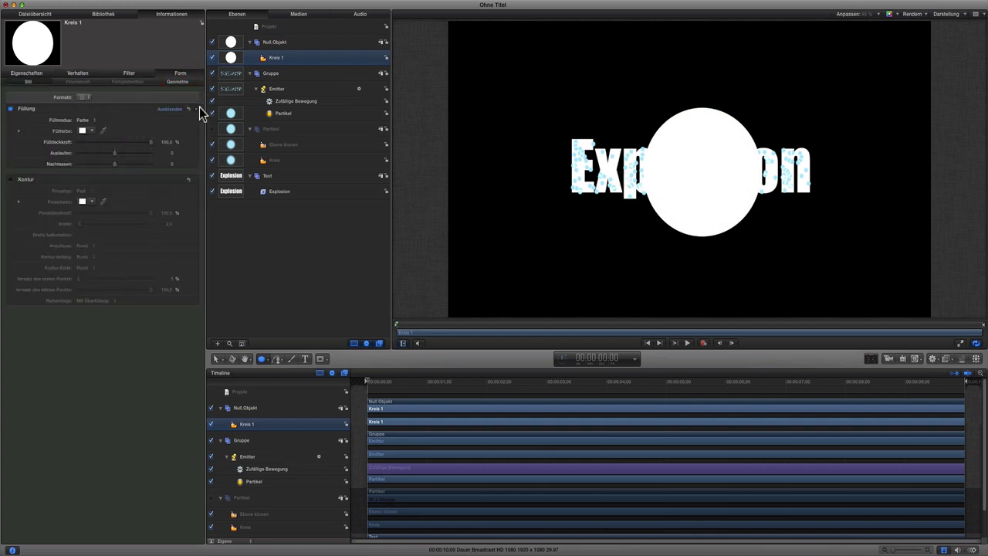
pyautogui.click(28, 73)
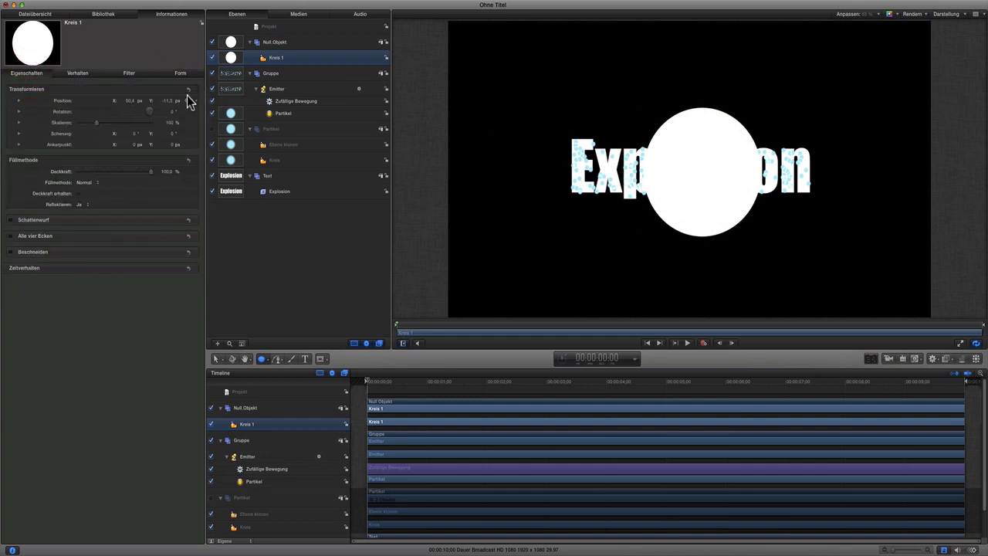
pyautogui.click(189, 89)
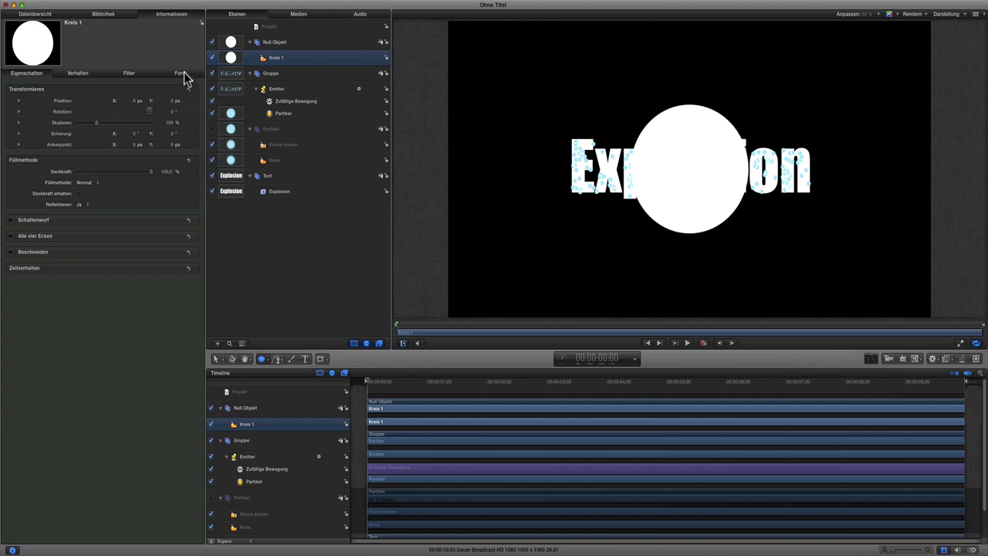
# - Give the circle an outline instead of a fill, and set its X rotation to 90°
pyautogui.click(183, 73)
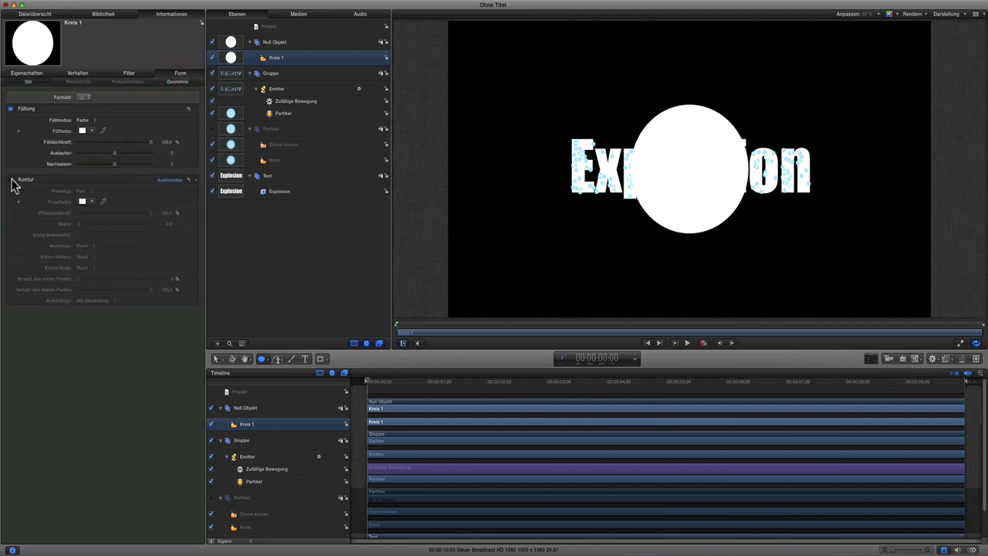
pyautogui.click(10, 110)
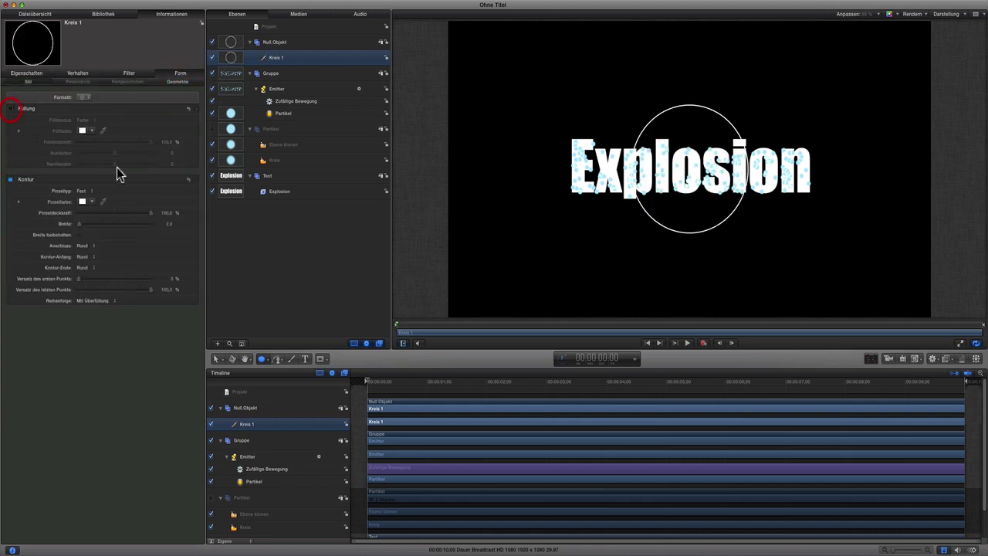
pyautogui.click(19, 74)
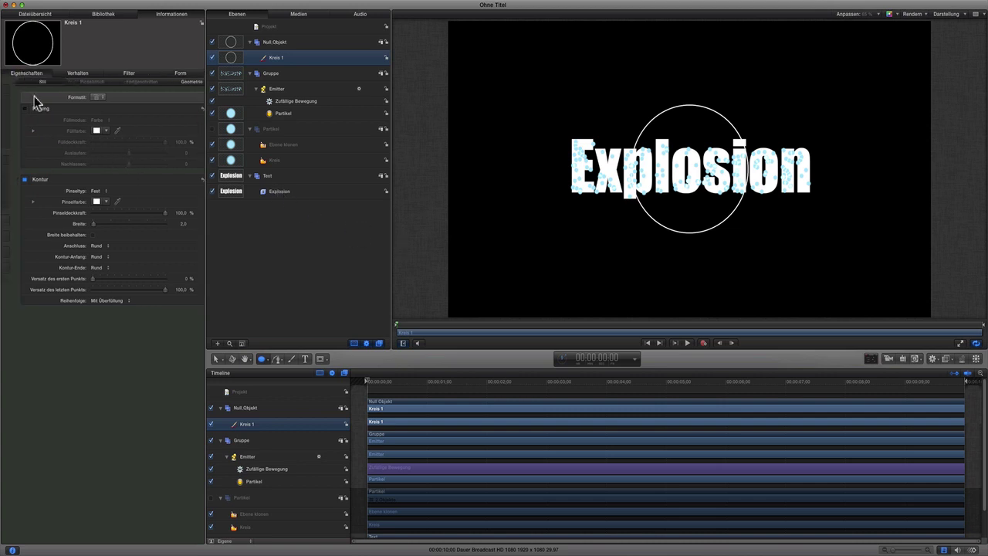
pyautogui.click(18, 111)
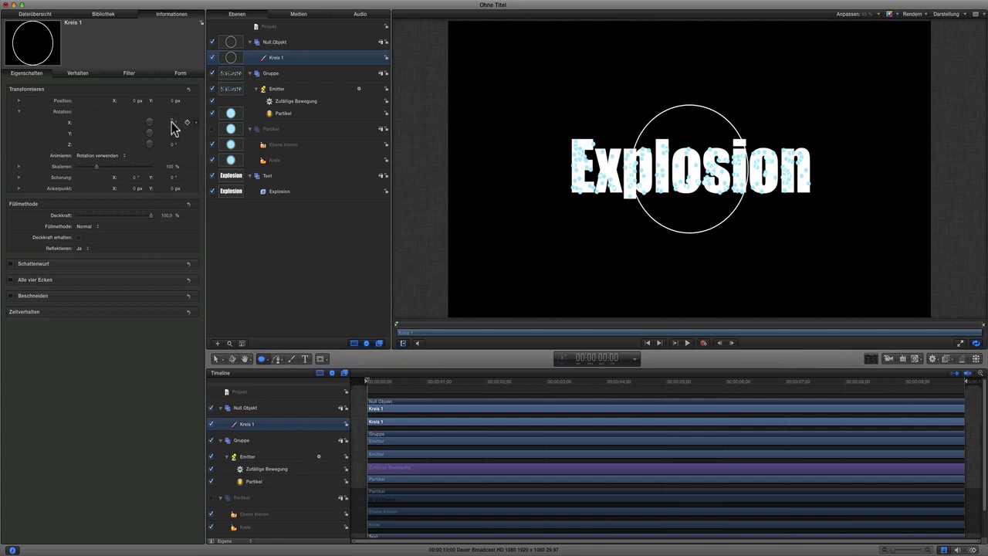
pyautogui.click(172, 124)
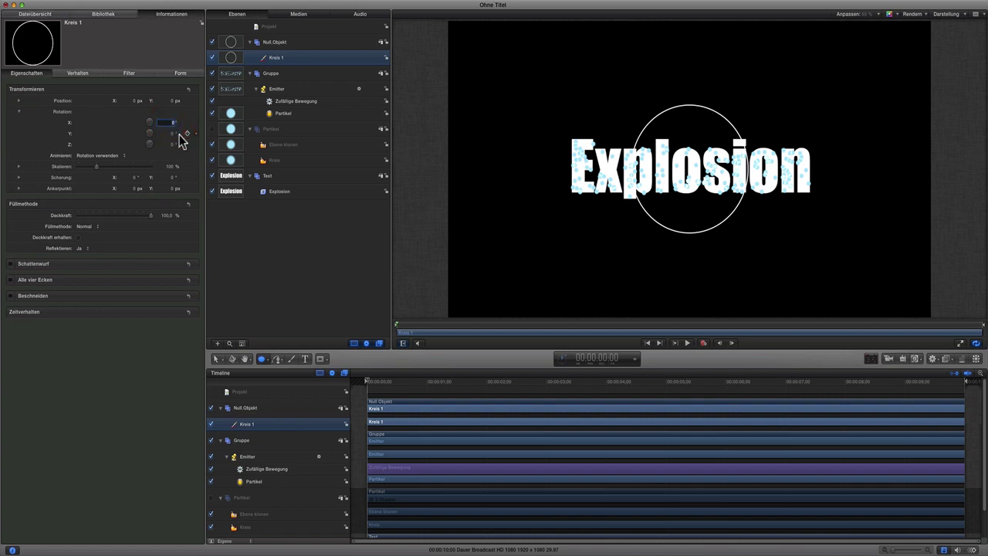
pyautogui.write('90')
pyautogui.press('Return')
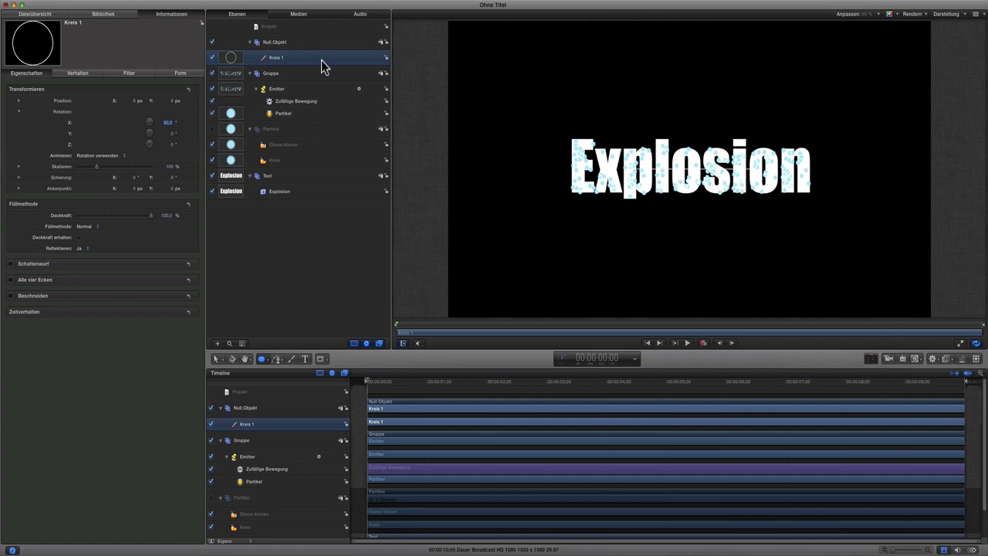
# - Add a camera with all groups switched to 3D, and orbit it to a side view of the text and circle
pyautogui.click(889, 359)
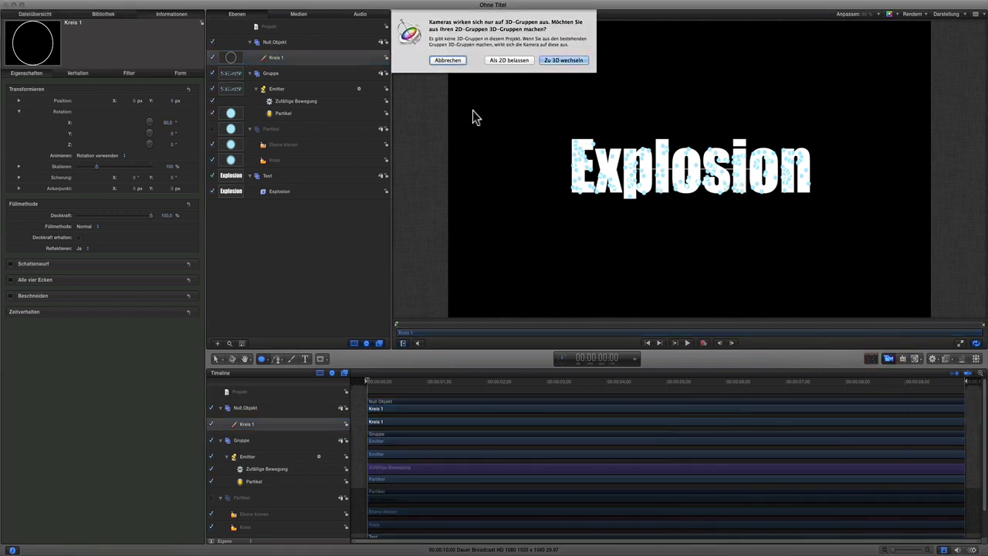
pyautogui.click(568, 60)
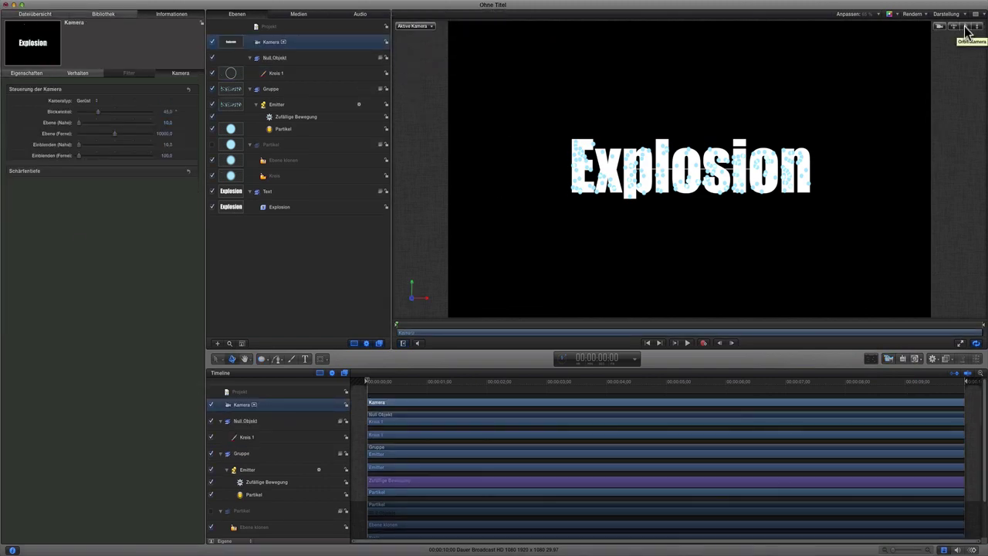
pyautogui.moveTo(967, 31); pyautogui.dragTo(887, 58)
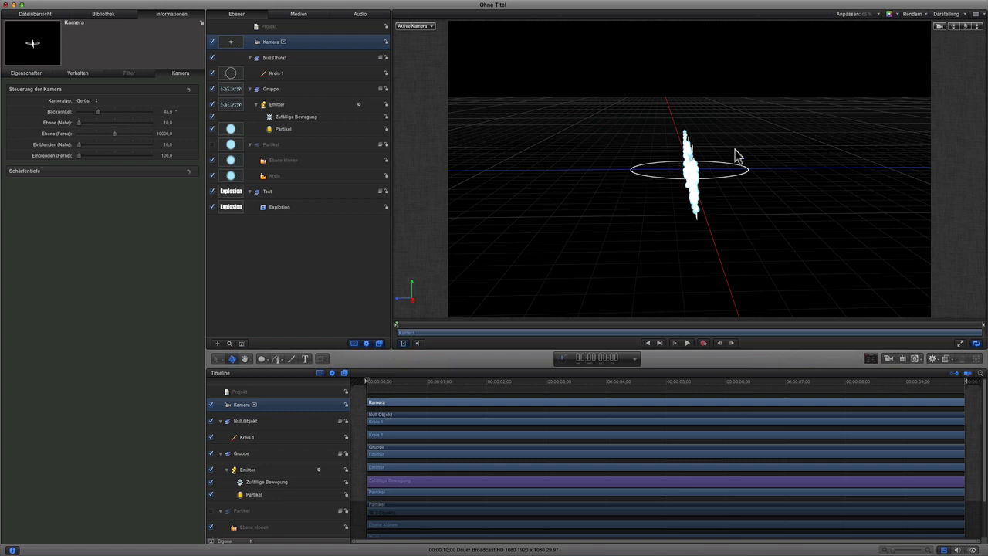
pyautogui.moveTo(965, 26); pyautogui.dragTo(962, 27)
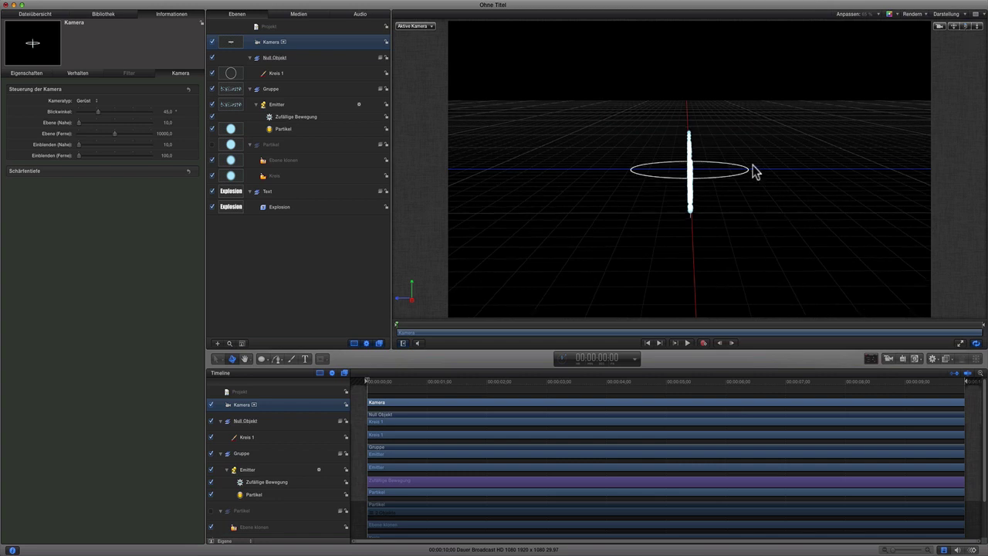
# - Move the circle along the Z axis behind the text until its edge meets the text plane
pyautogui.click(298, 74)
pyautogui.moveTo(678, 173); pyautogui.dragTo(738, 176)
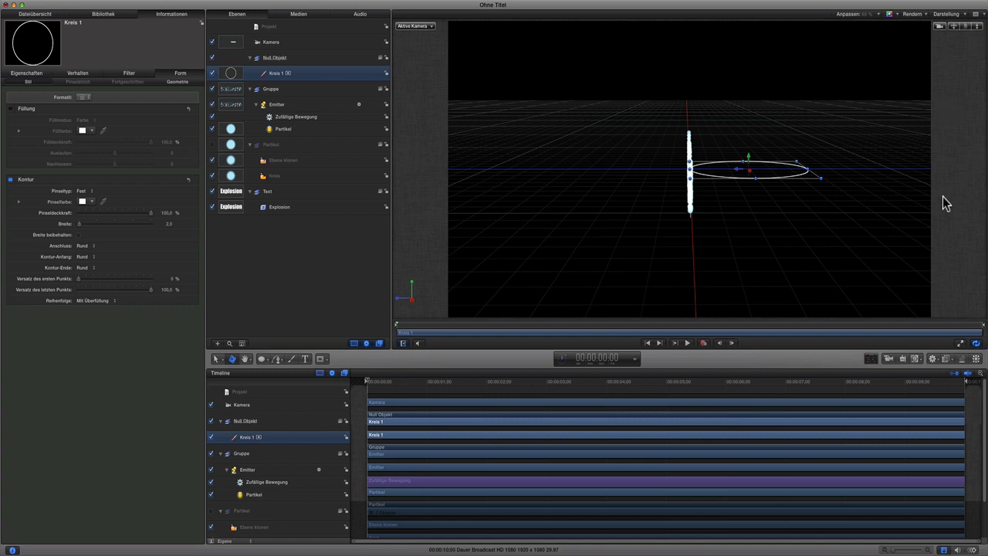
# - Add the Werfen basic motion behavior to the circle, set its Z velocity to 62, and scrub to 00:00:00:02
pyautogui.click(933, 359)
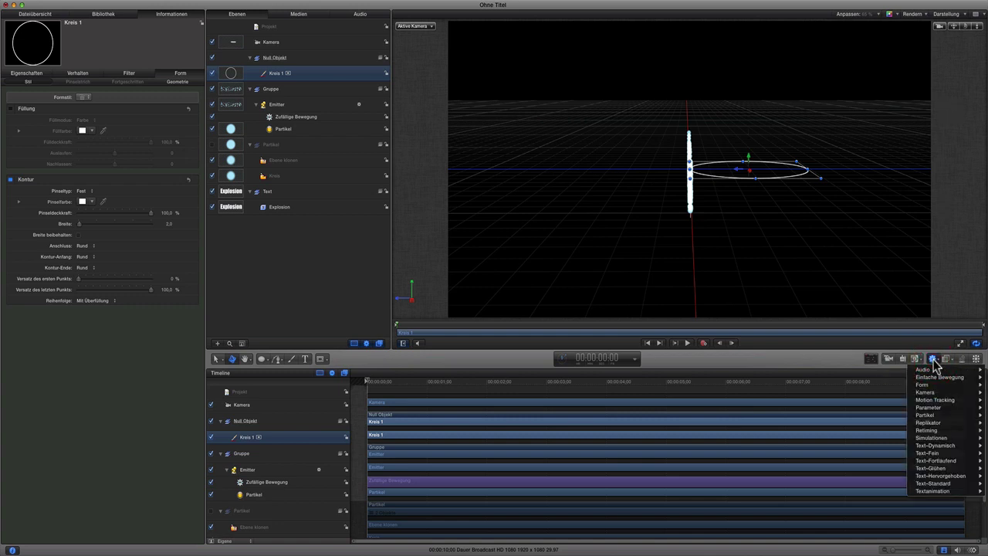
pyautogui.moveTo(944, 378)
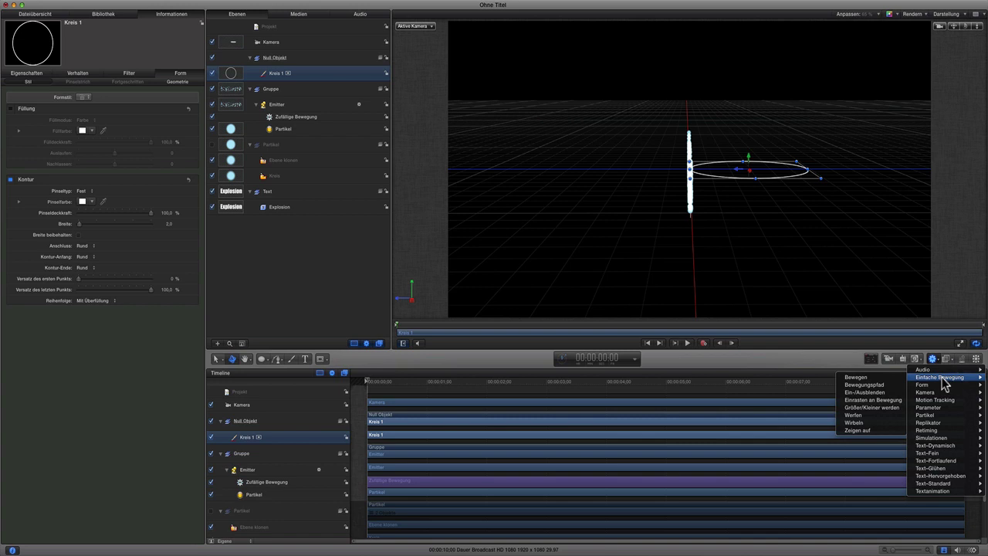
pyautogui.click(855, 415)
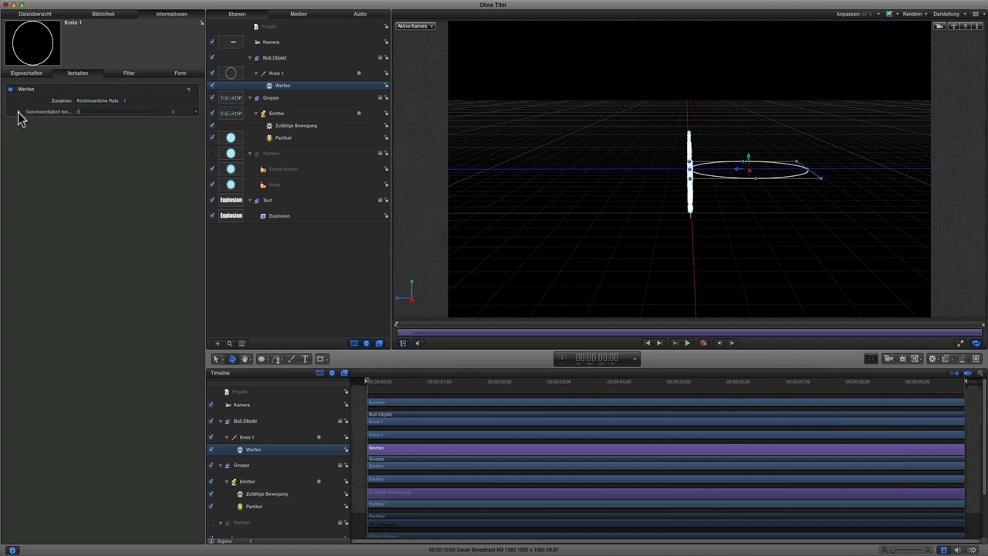
pyautogui.click(19, 113)
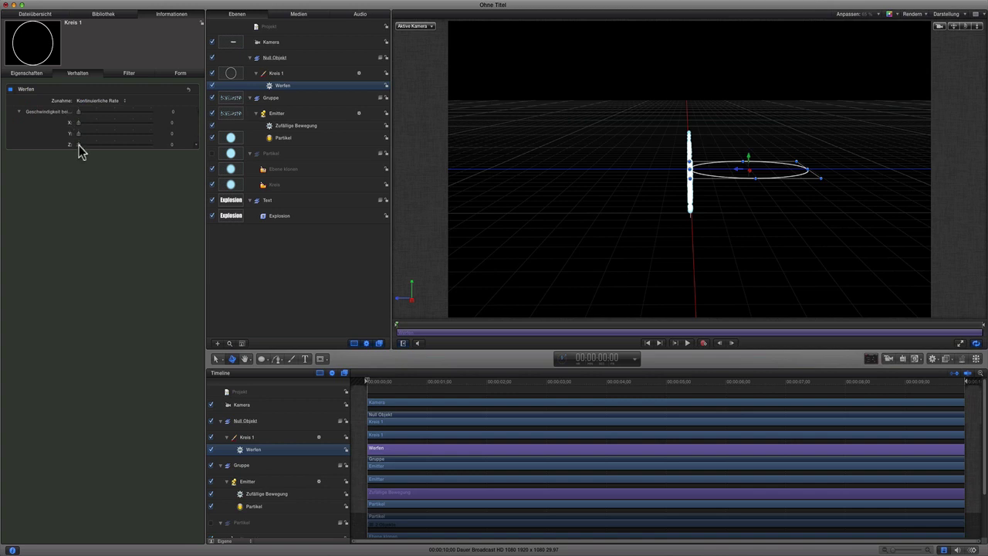
pyautogui.moveTo(79, 145); pyautogui.dragTo(128, 145)
pyautogui.moveTo(372, 384)
pyautogui.mouseDown()
pyautogui.moveTo(486, 384)
pyautogui.moveTo(371, 386)
pyautogui.mouseUp()
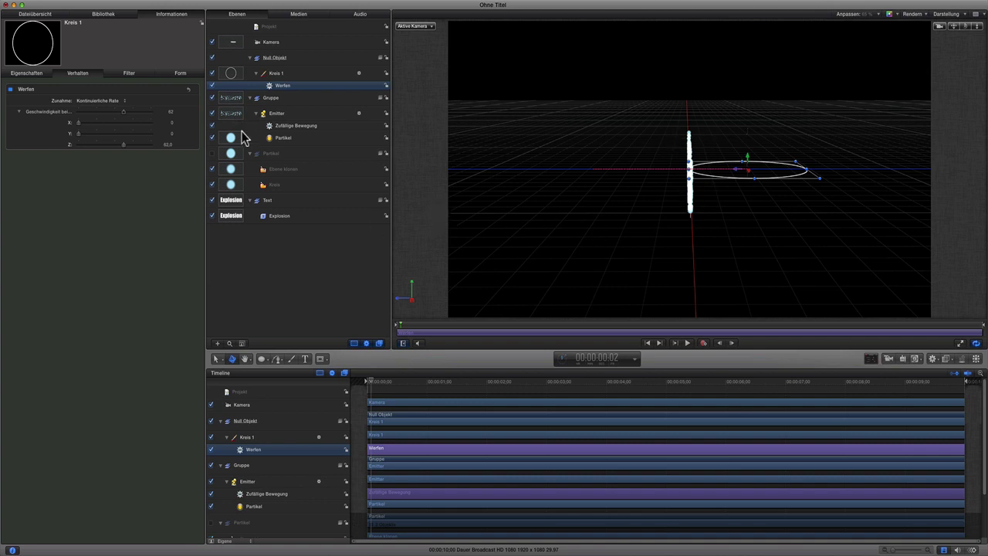
# - Add the Abstoßen simulation behavior to Kreis 1
pyautogui.click(315, 75)
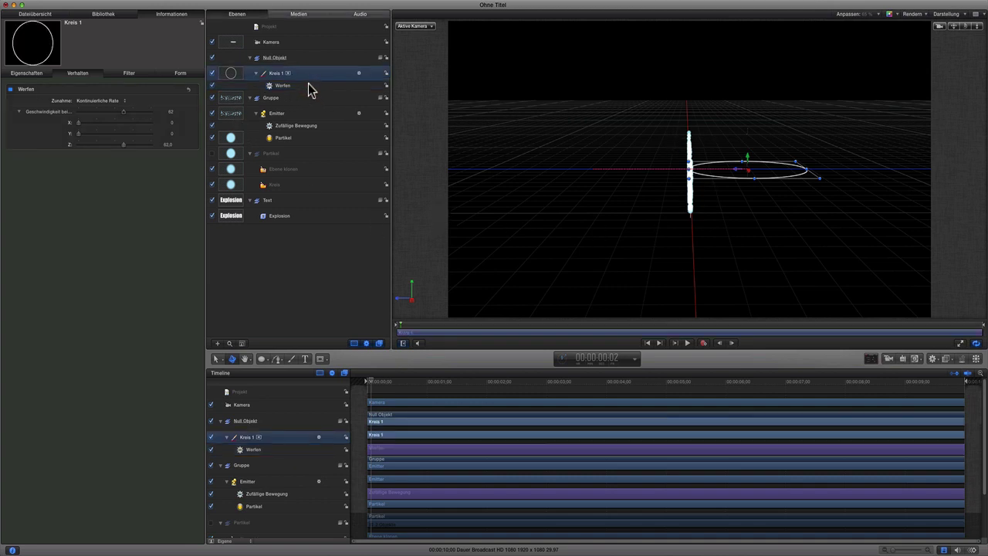
pyautogui.click(934, 359)
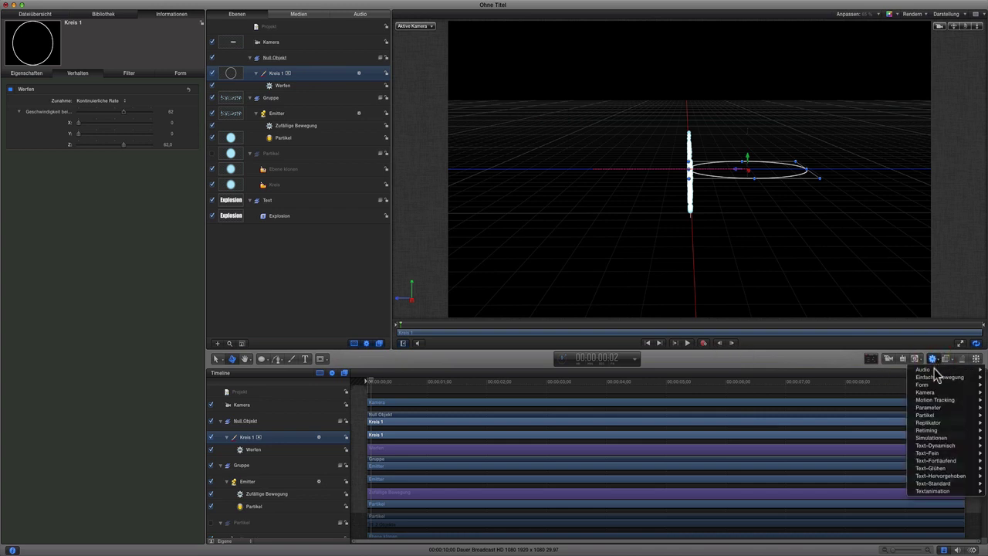
pyautogui.moveTo(948, 439)
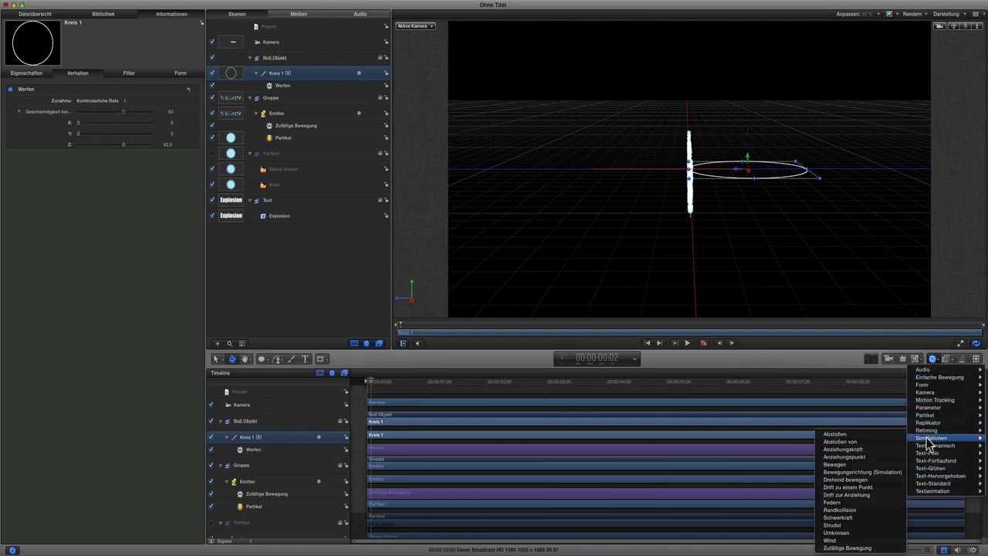
pyautogui.click(877, 437)
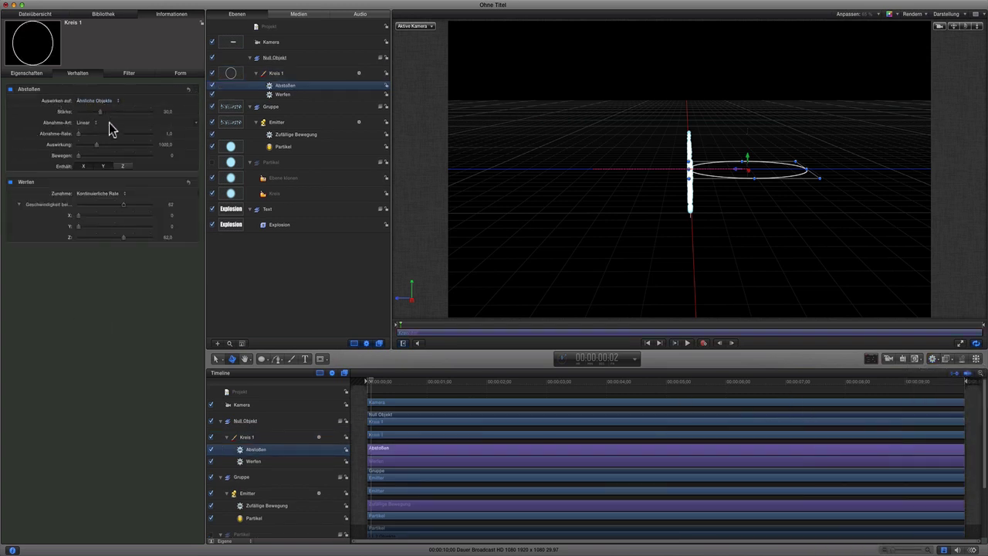
# - Make Abstoßen affect Bestimmte Objekte, include the Z axis, and assign the emitter's Partikel cell as the affected object
pyautogui.moveTo(80, 108); pyautogui.dragTo(90, 108)
pyautogui.click(98, 101)
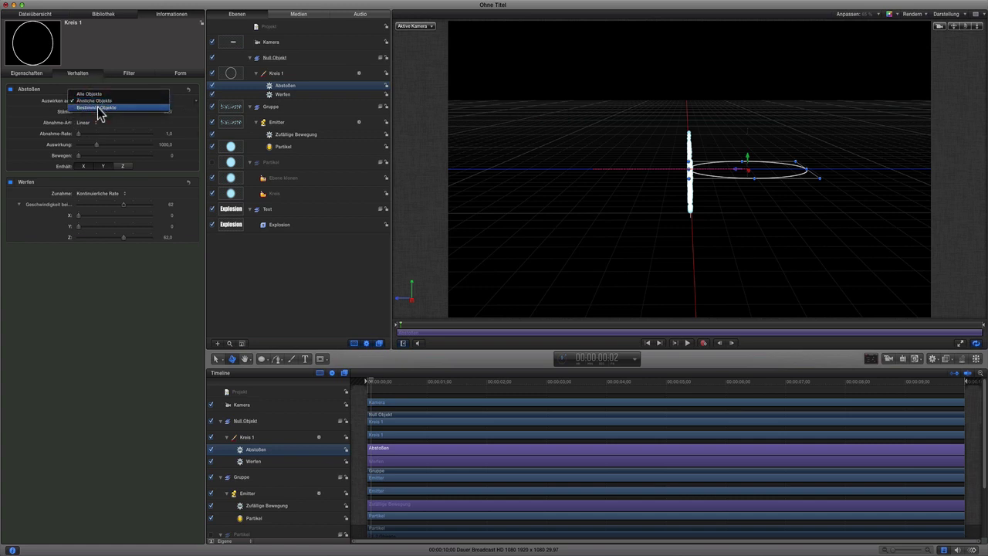
pyautogui.click(98, 109)
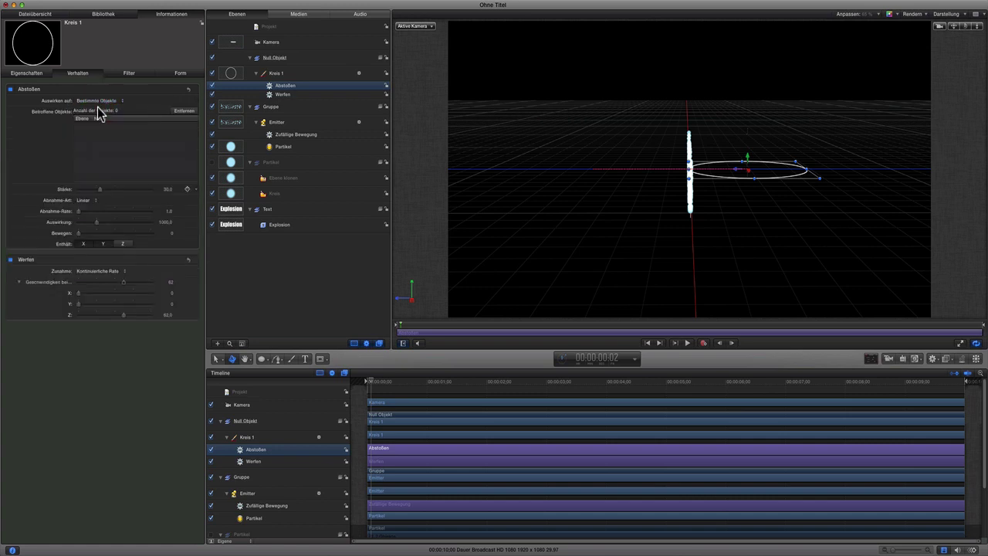
pyautogui.click(123, 246)
pyautogui.moveTo(235, 150); pyautogui.dragTo(91, 135)
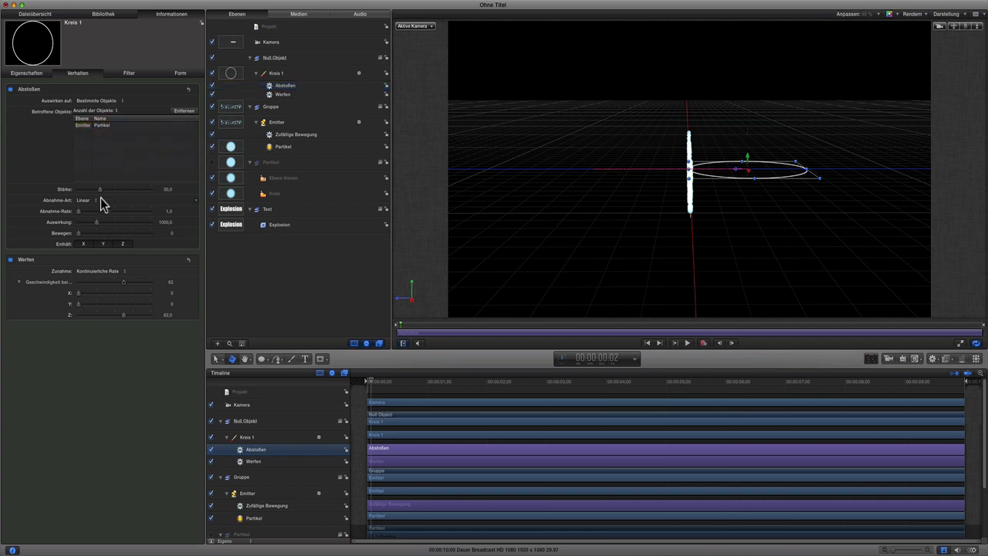
# - Set the Abstoßen Stärke to 60 and Bewegen to 1.05, then return to the first frame and the front camera view
pyautogui.moveTo(99, 189); pyautogui.dragTo(116, 190)
pyautogui.moveTo(371, 384); pyautogui.dragTo(332, 379)
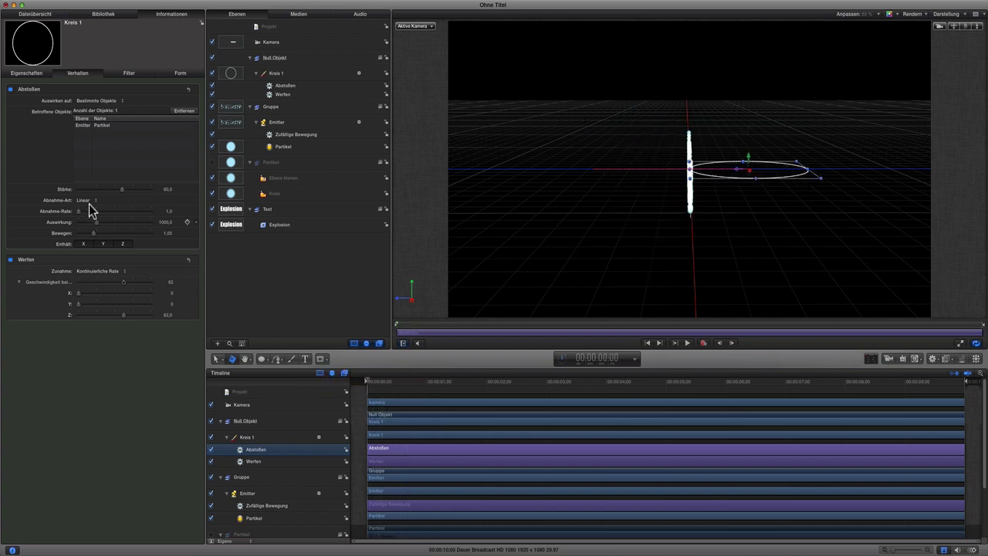
pyautogui.moveTo(179, 89)
pyautogui.click(965, 26)
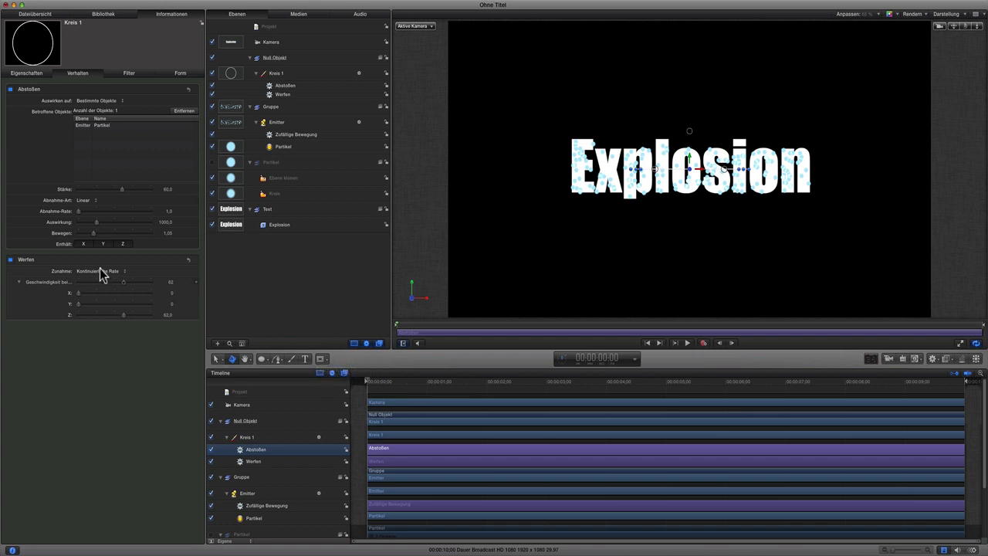
# - Scrub to 00:00:02:29 and fade the emitter's opacity-over-life gradient from white to black at its end
pyautogui.click(178, 74)
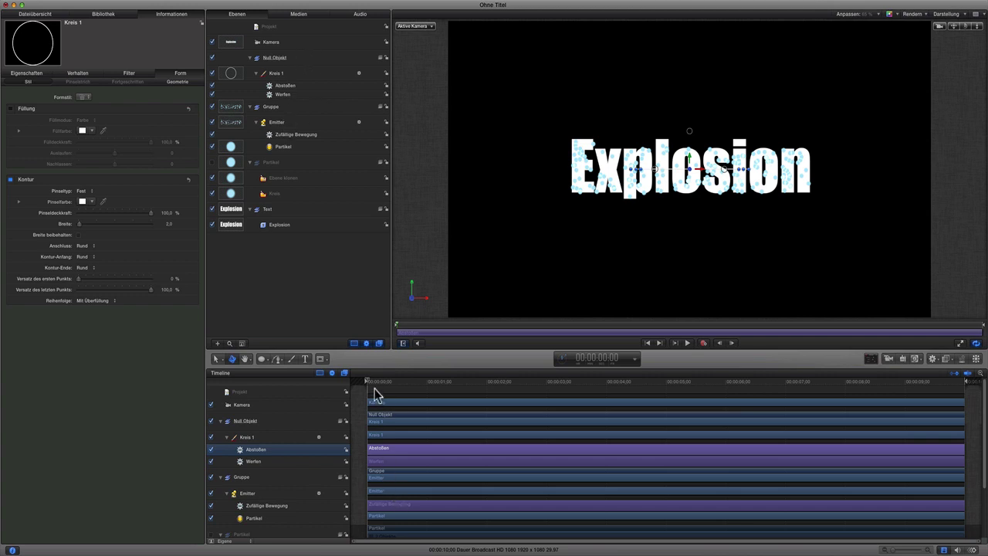
pyautogui.moveTo(371, 384); pyautogui.dragTo(545, 386)
pyautogui.click(297, 123)
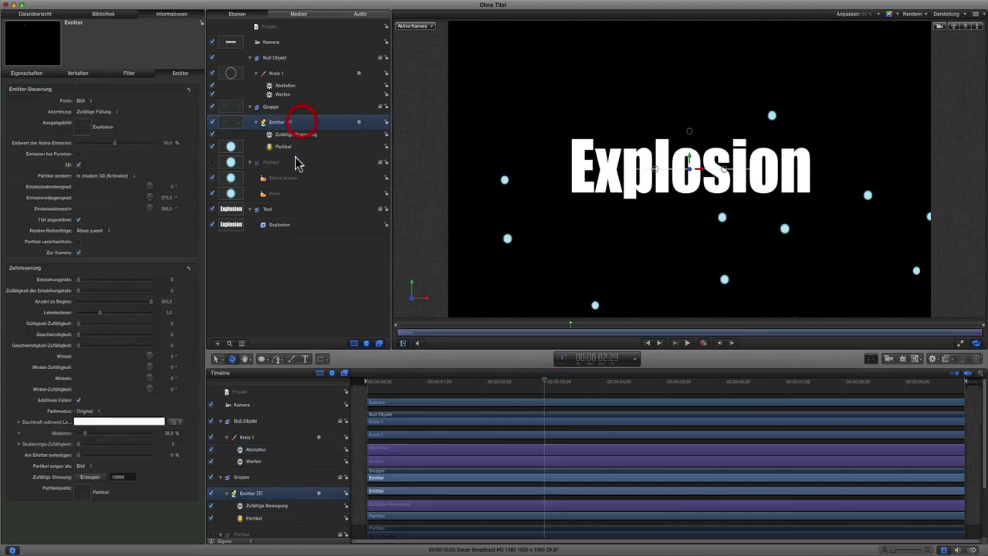
pyautogui.click(18, 422)
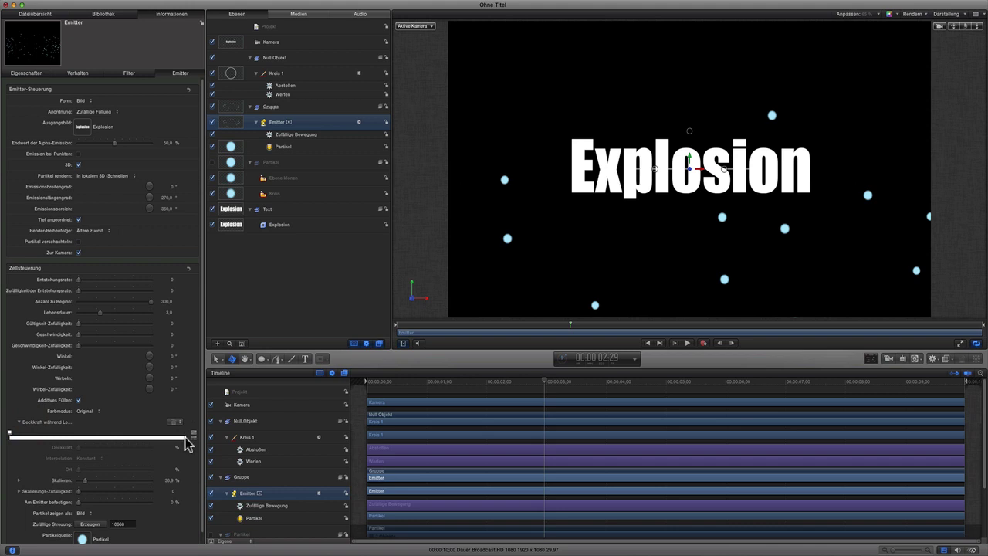
pyautogui.click(186, 435)
pyautogui.moveTo(186, 437); pyautogui.dragTo(223, 474)
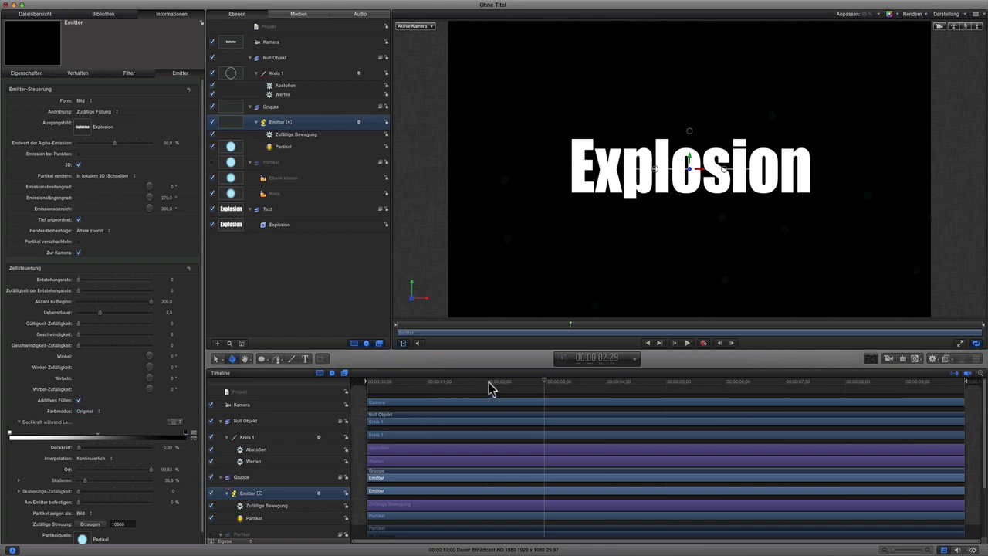
pyautogui.click(10, 435)
# - Shift the Null Objekt, Gruppe and Partikel groups with their contents to start at 00:00:02:00
pyautogui.moveTo(495, 387); pyautogui.dragTo(352, 379)
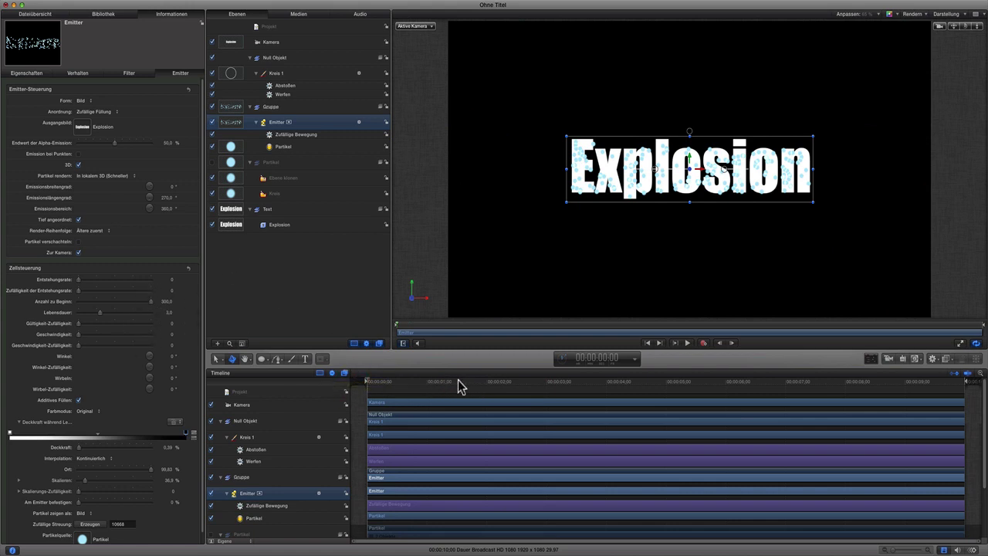
pyautogui.moveTo(472, 386); pyautogui.dragTo(488, 386)
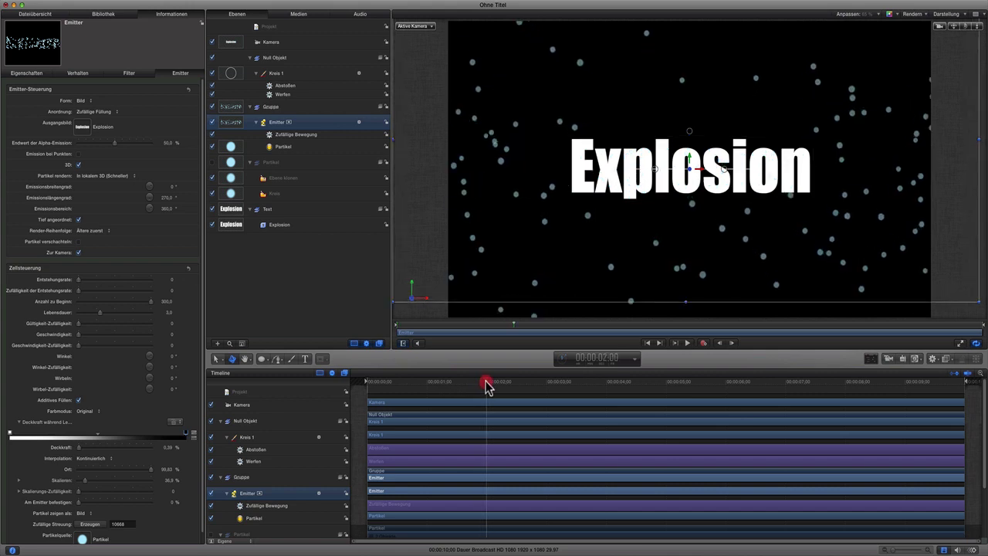
pyautogui.moveTo(487, 386); pyautogui.dragTo(486, 387)
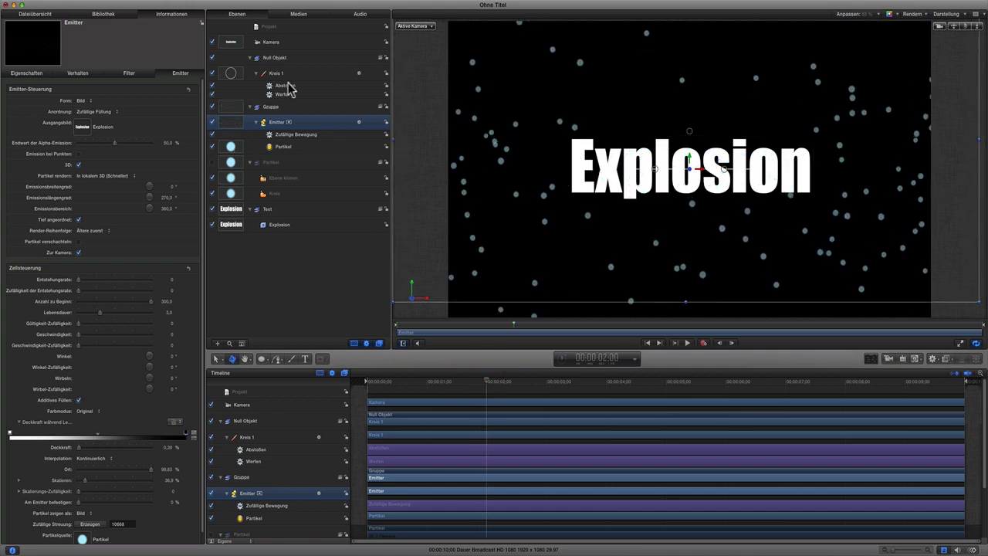
pyautogui.click(305, 61)
pyautogui.keyDown('shift'); pyautogui.click(311, 194); pyautogui.keyUp('shift')
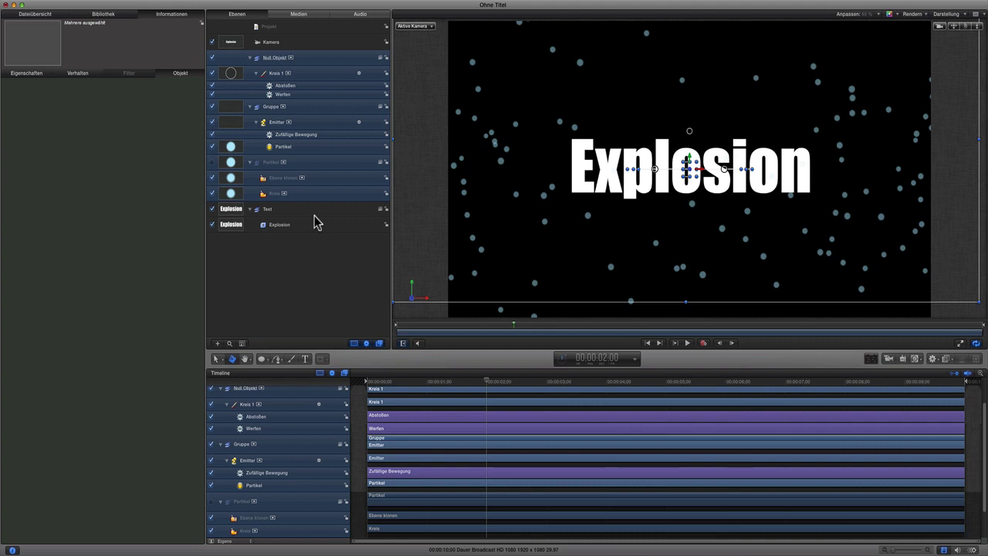
pyautogui.click(420, 345)
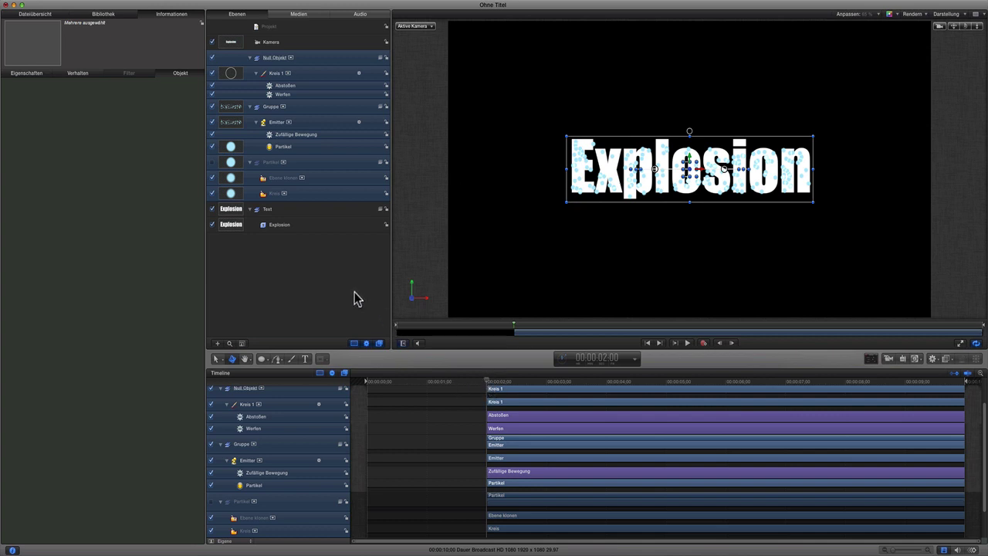
# - Trim the end of the Text group at 00:00:02:01
pyautogui.scroll(-2, 463, 397)
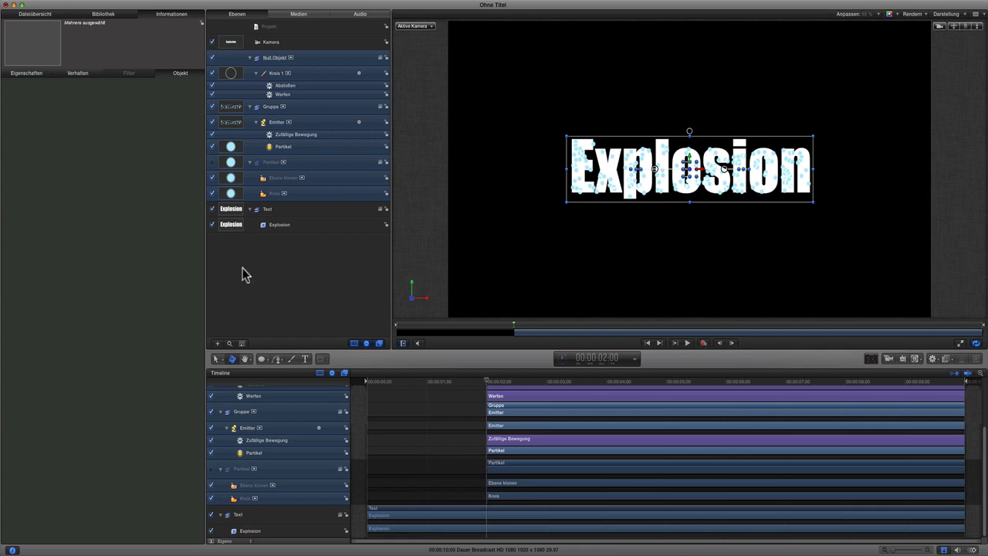
pyautogui.scroll(4, 509, 428)
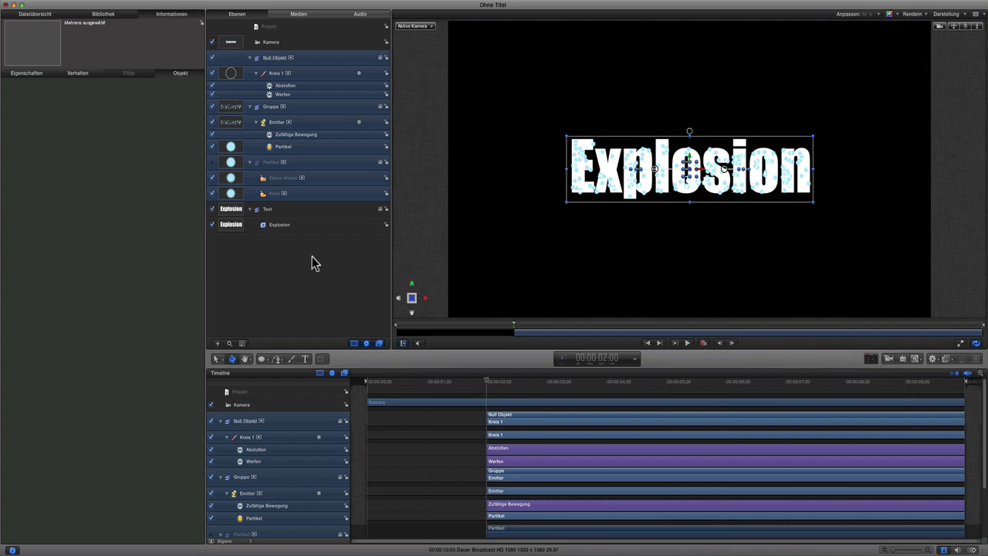
pyautogui.click(322, 211)
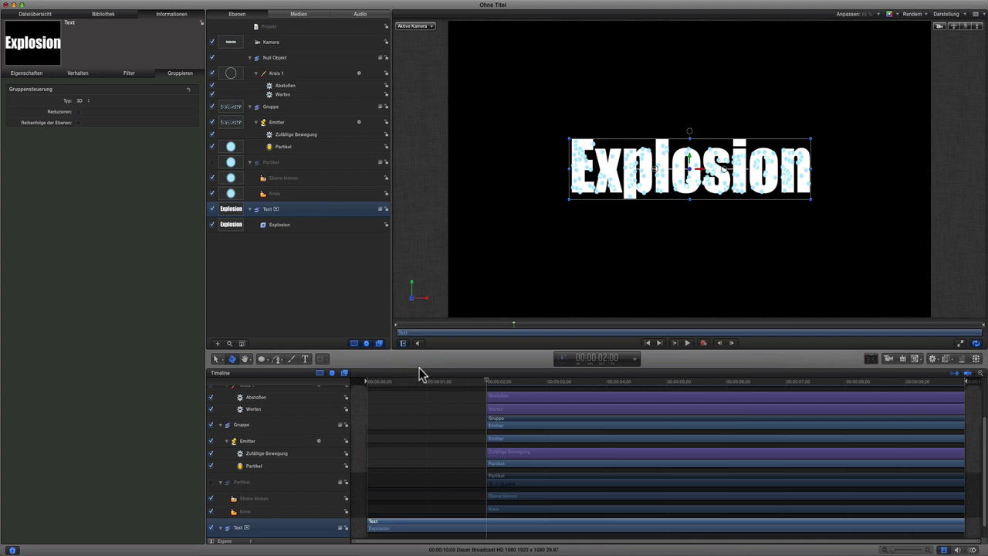
pyautogui.press('Right')
pyautogui.hotkey('alt', ']')
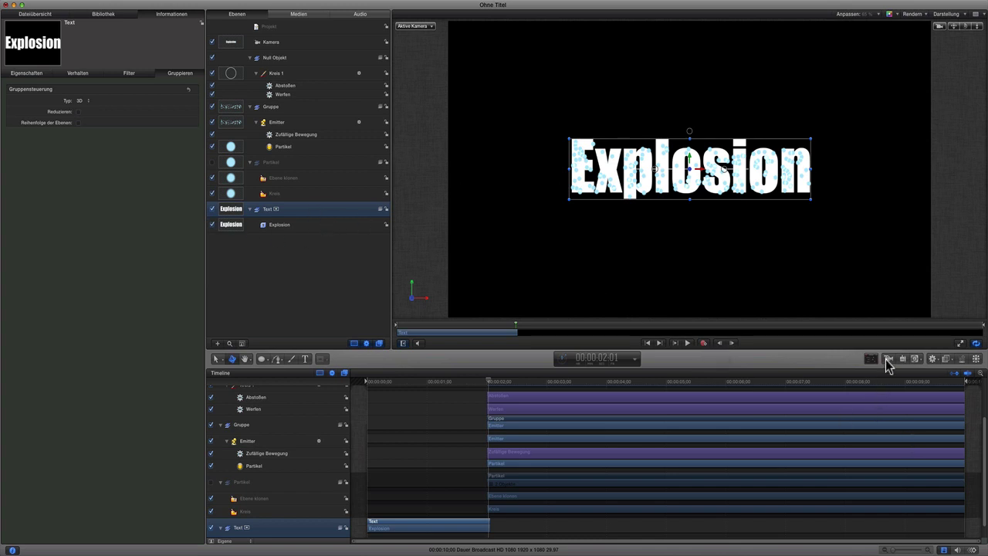
# - Apply the Überstrahlen glow filter to the Text group and scrub to 00:00:02:00
pyautogui.click(932, 360)
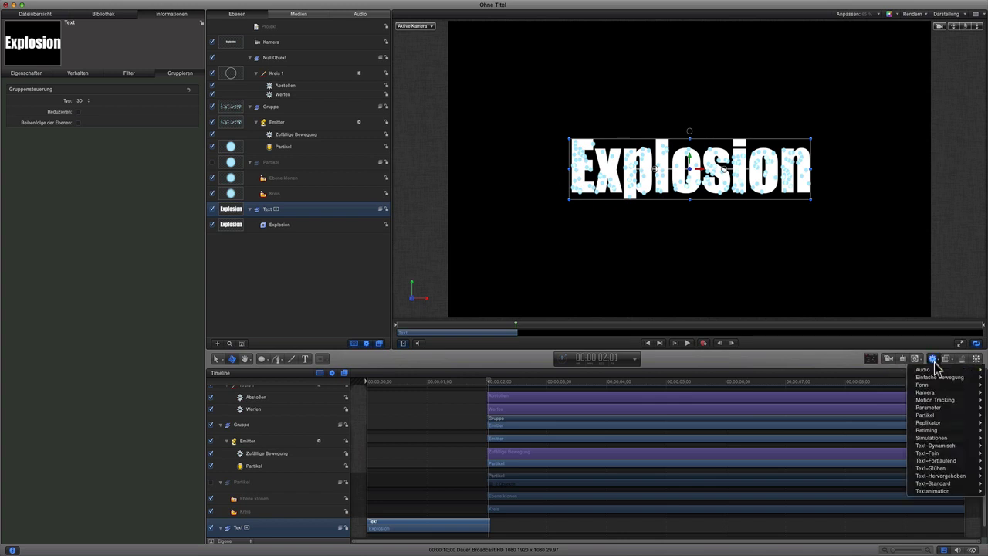
pyautogui.moveTo(940, 384)
pyautogui.click(946, 359)
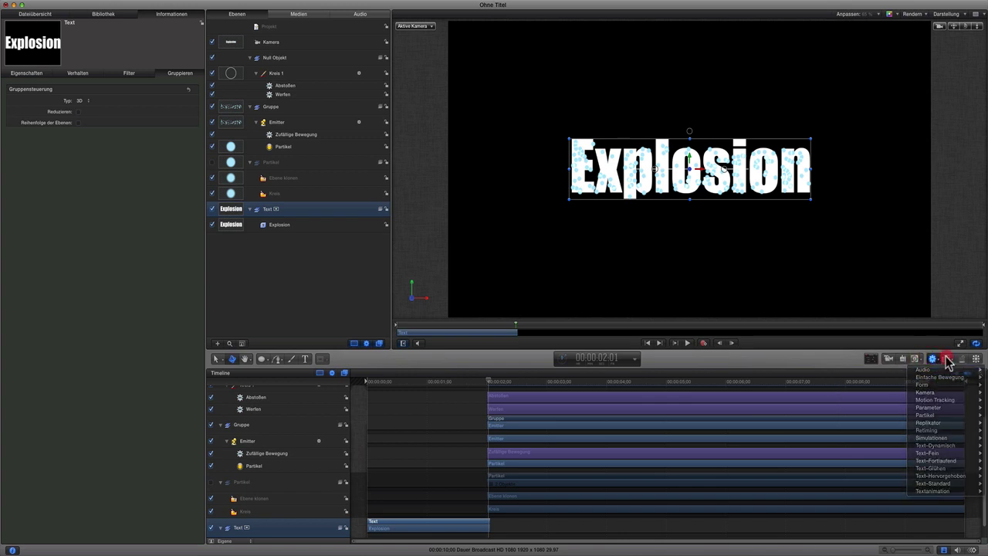
pyautogui.click(946, 359)
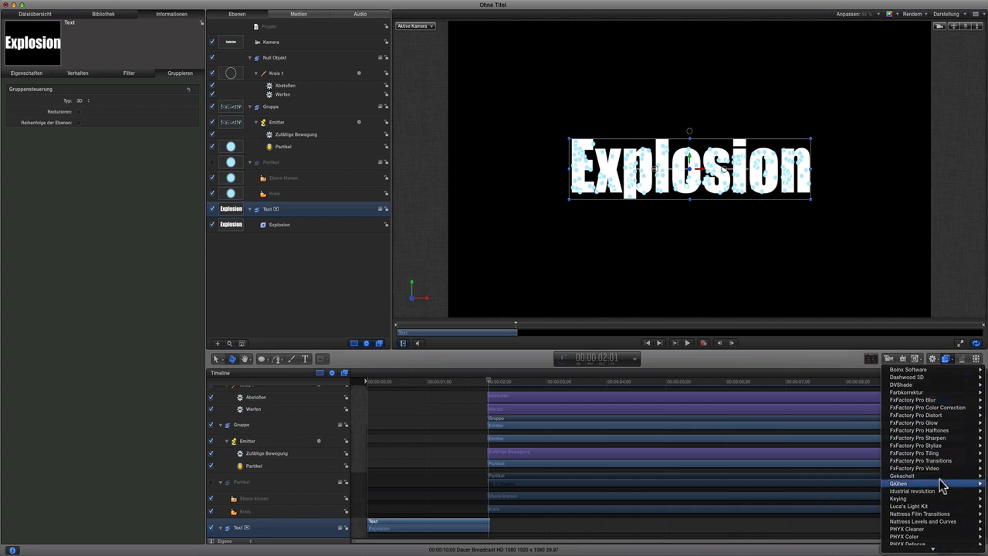
pyautogui.moveTo(941, 485)
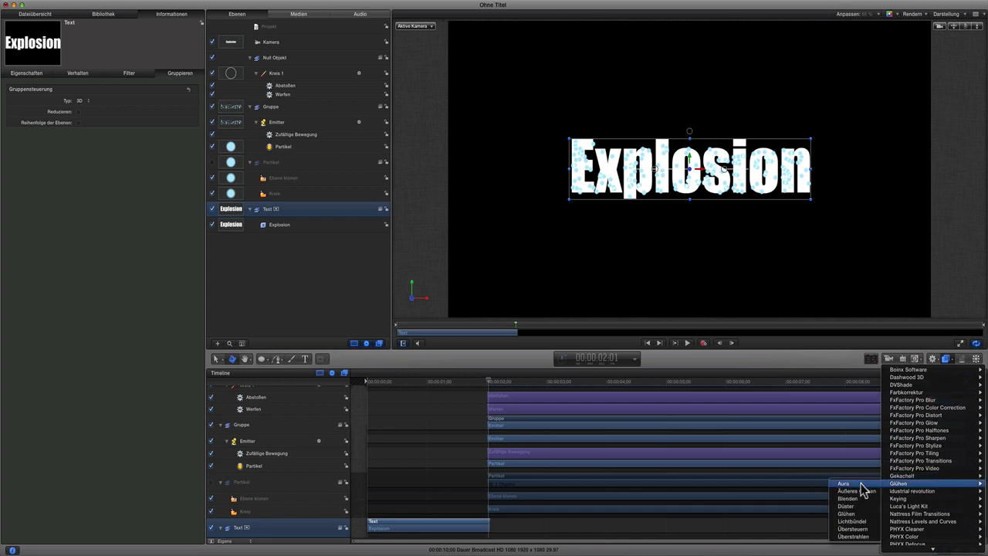
pyautogui.click(863, 536)
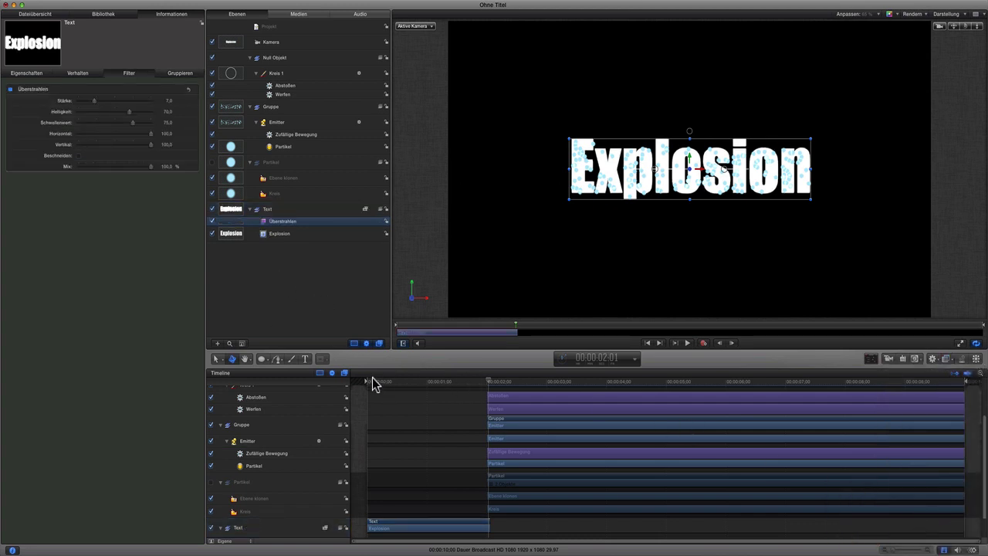
pyautogui.moveTo(399, 388); pyautogui.dragTo(487, 386)
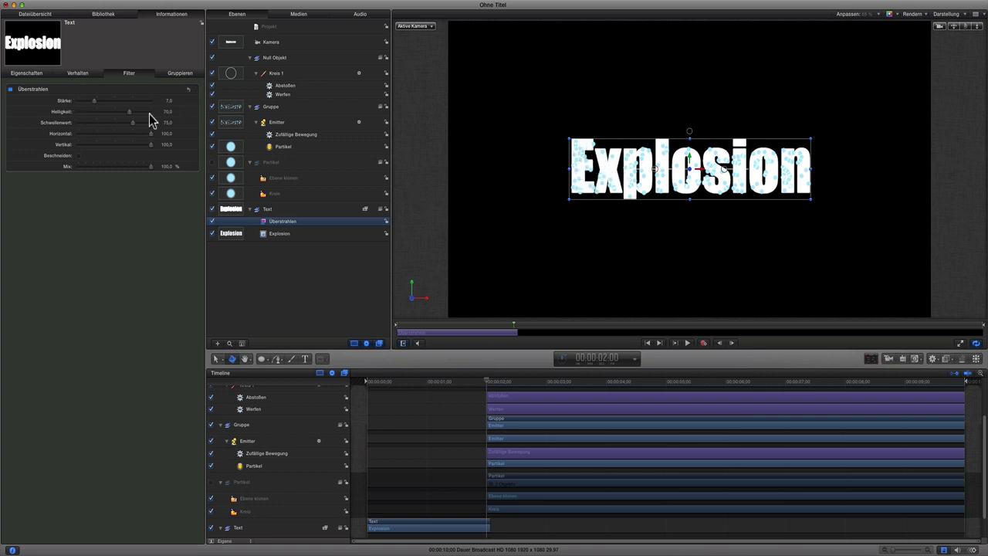
# - Change the Explosion text's fill color to a pale lavender blue
pyautogui.click(286, 231)
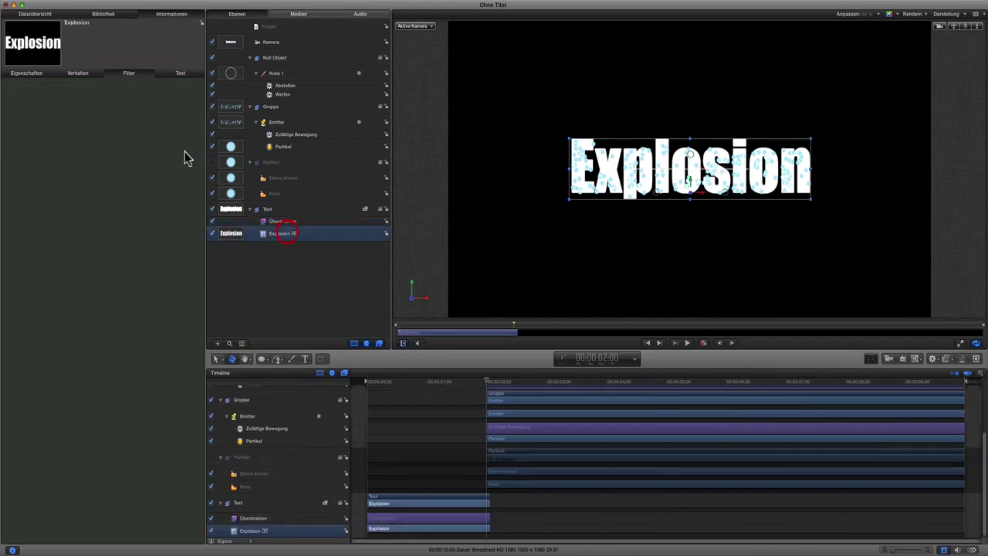
pyautogui.click(178, 74)
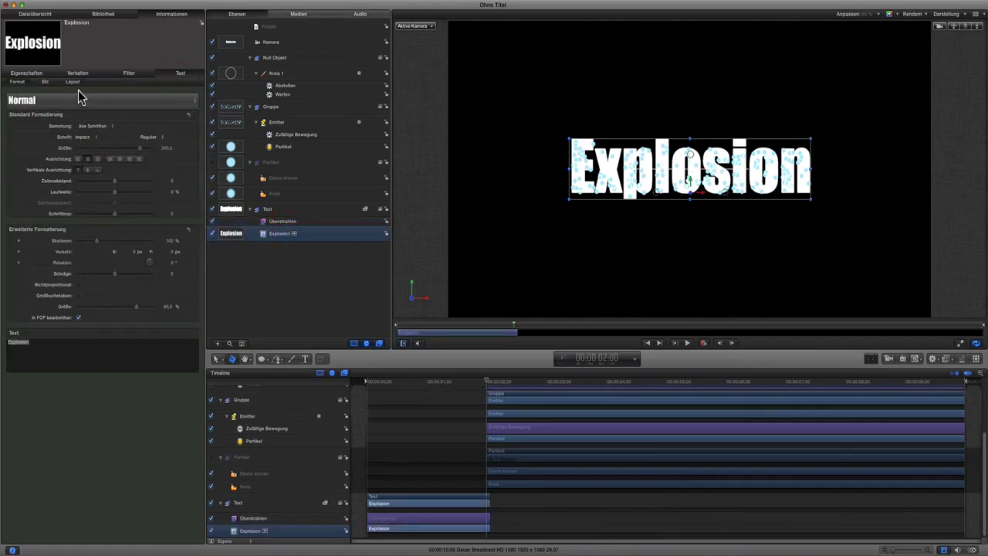
pyautogui.click(45, 81)
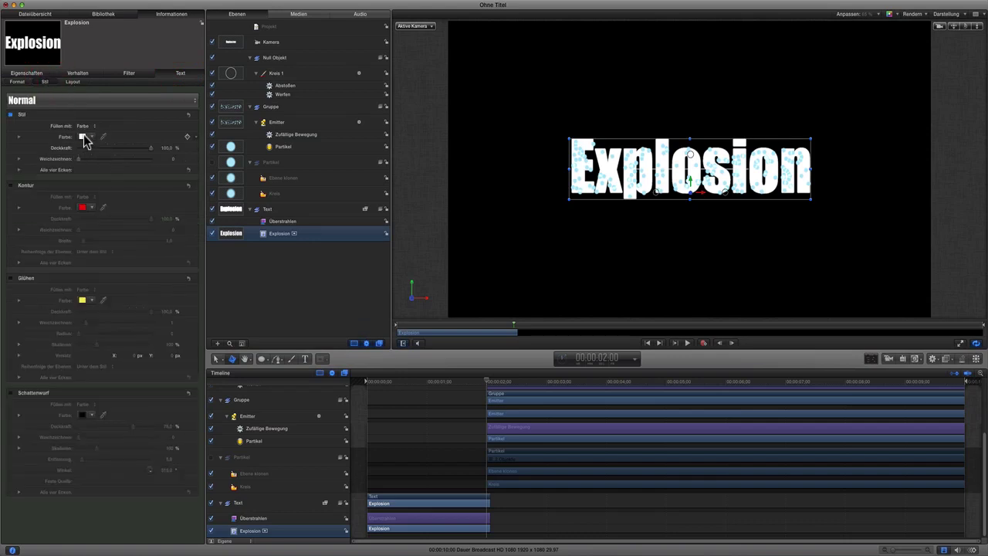
pyautogui.click(83, 136)
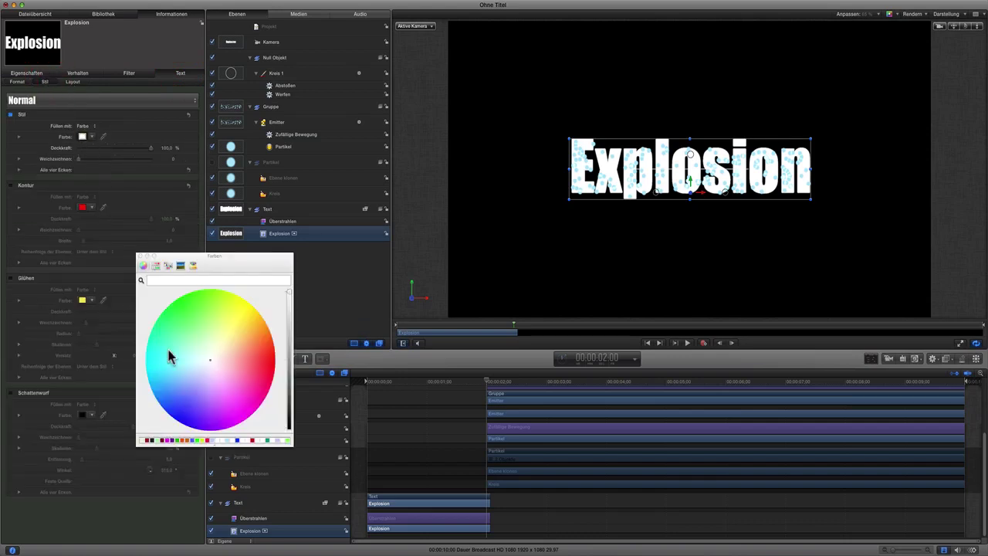
pyautogui.click(197, 377)
pyautogui.moveTo(197, 378); pyautogui.dragTo(202, 379)
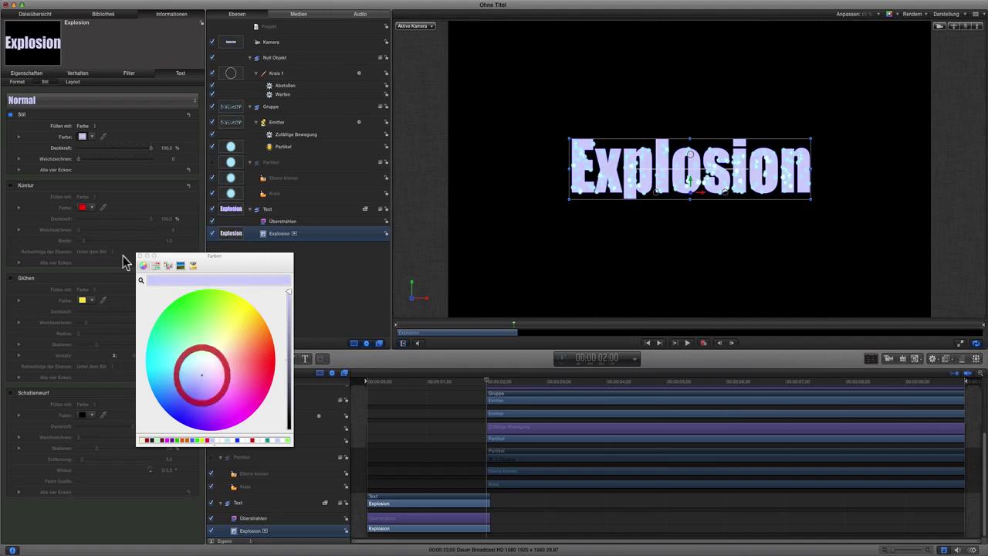
pyautogui.click(139, 256)
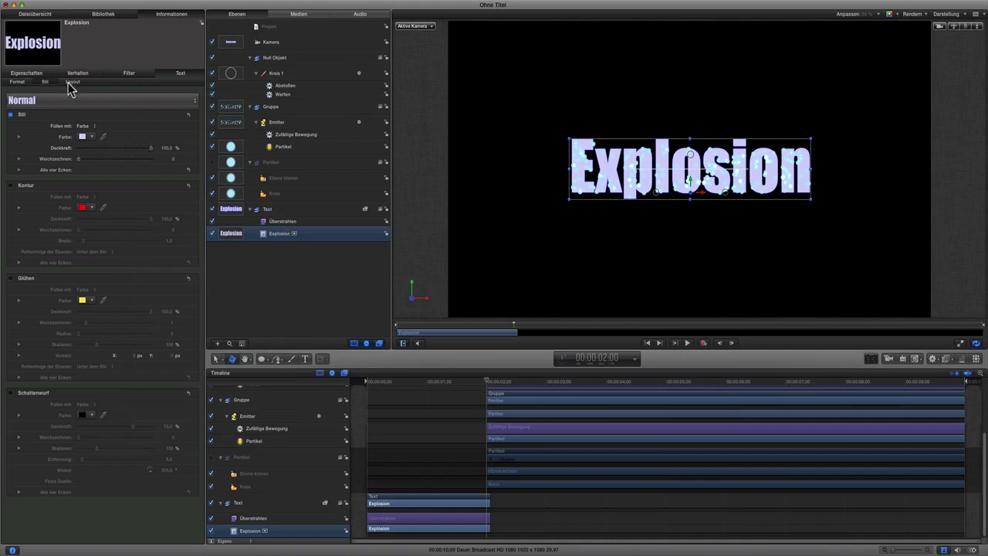
# - At the timeline start, set the Überstrahlen filter's Schwellenwert to 50, Stärke to about 16 and Helligkeit to about 83
pyautogui.click(292, 223)
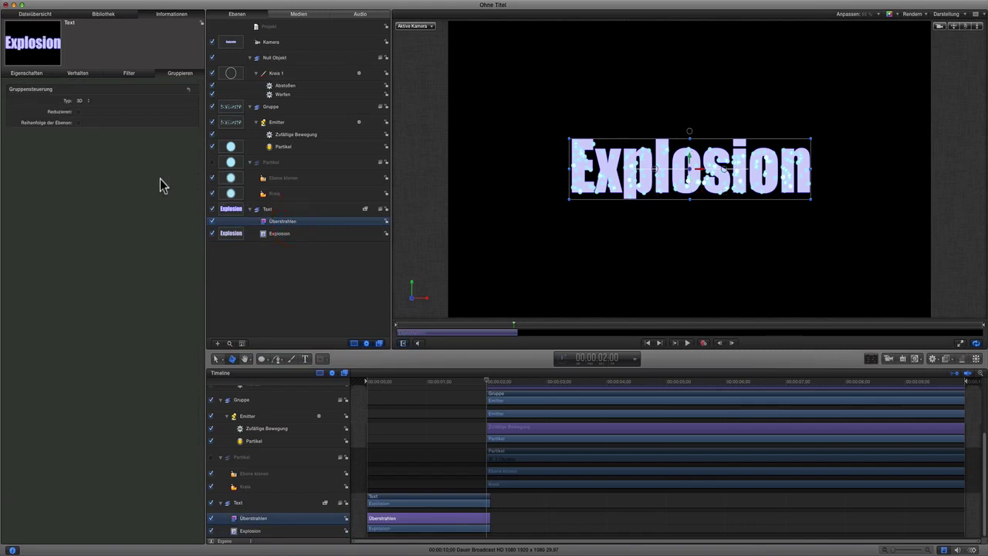
pyautogui.click(128, 73)
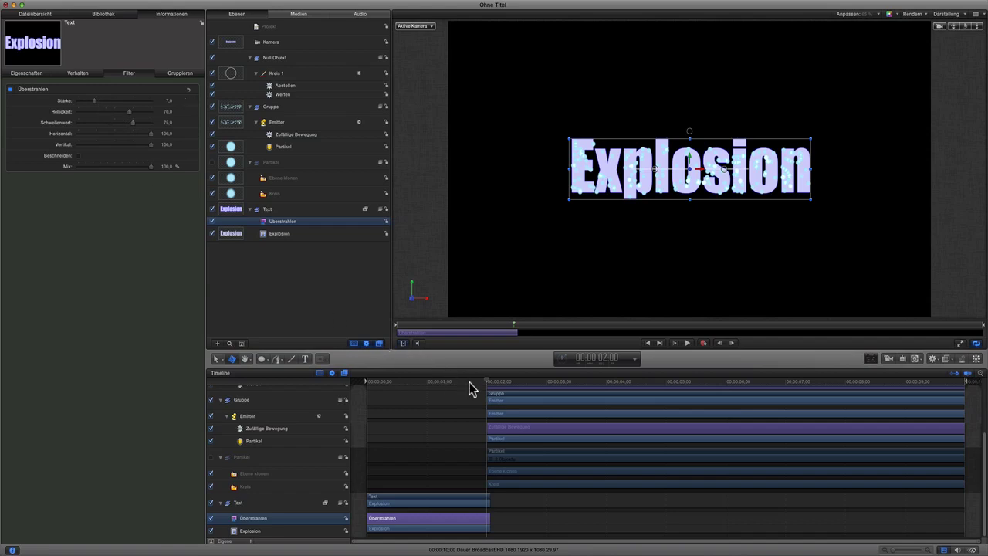
pyautogui.moveTo(470, 384); pyautogui.dragTo(363, 379)
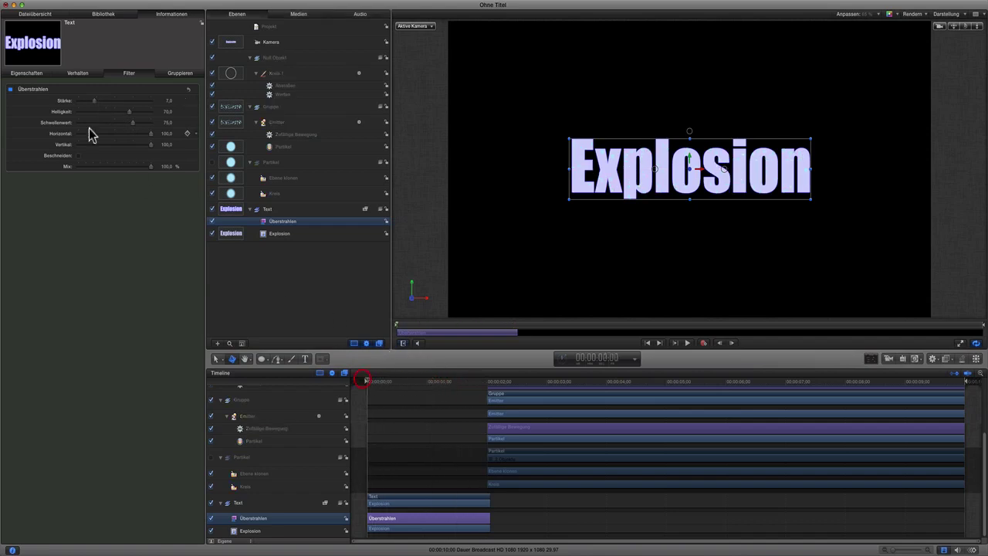
pyautogui.moveTo(131, 123); pyautogui.dragTo(109, 123)
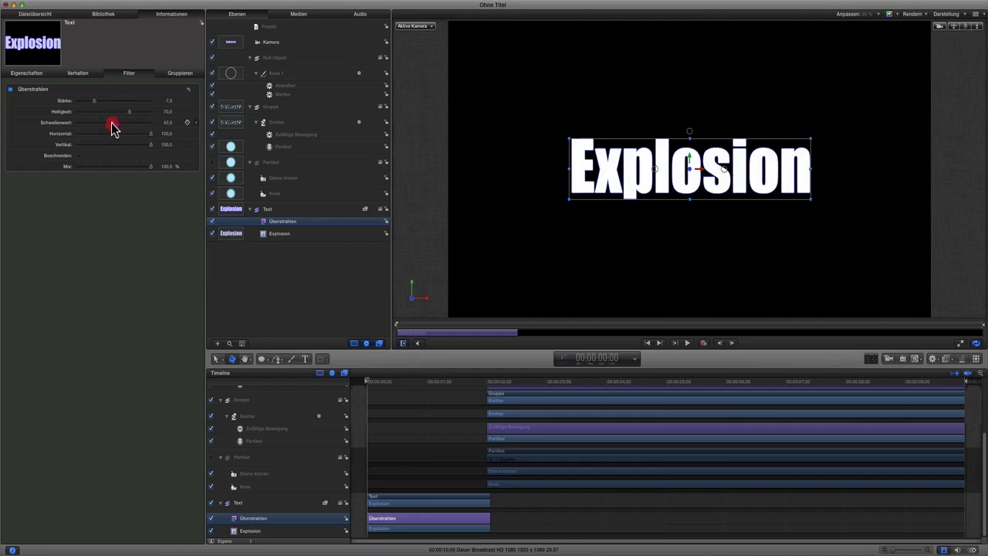
pyautogui.moveTo(112, 128); pyautogui.dragTo(115, 129)
pyautogui.moveTo(95, 101); pyautogui.dragTo(117, 105)
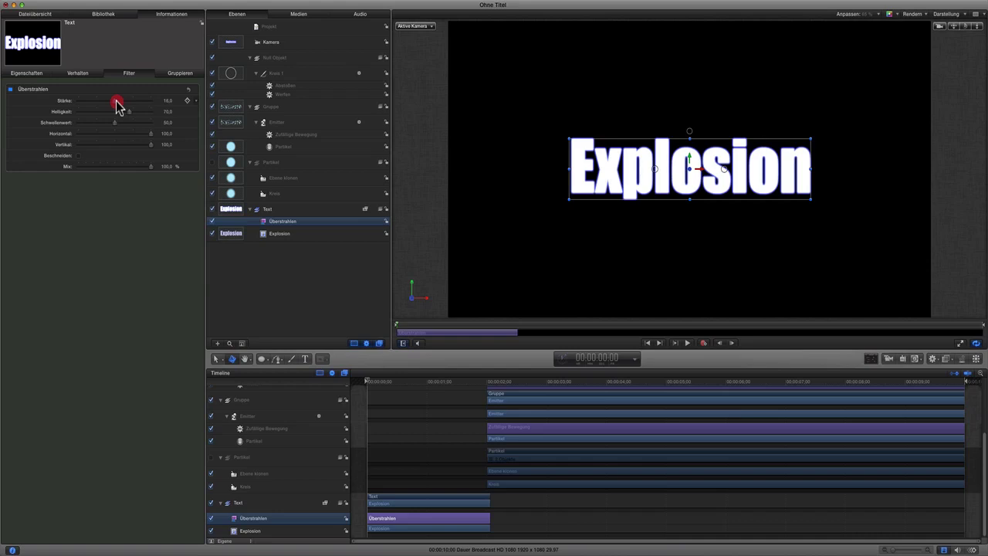
pyautogui.moveTo(117, 105); pyautogui.dragTo(140, 113)
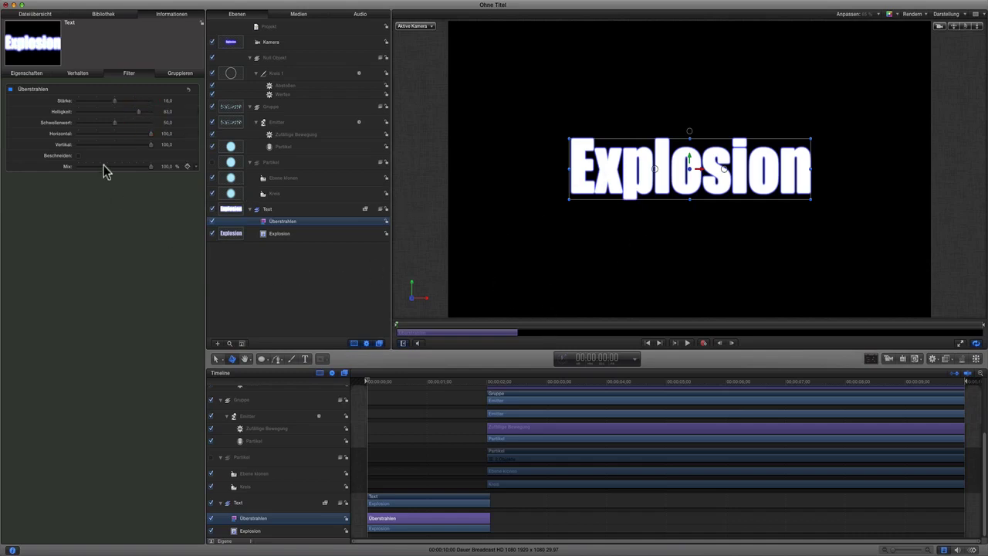
# - Fine-tune Schwellenwert to 50 and Helligkeit to 80, and keyframe Stärke, Helligkeit and Schwellenwert at 00:00:00:00
pyautogui.click(114, 124)
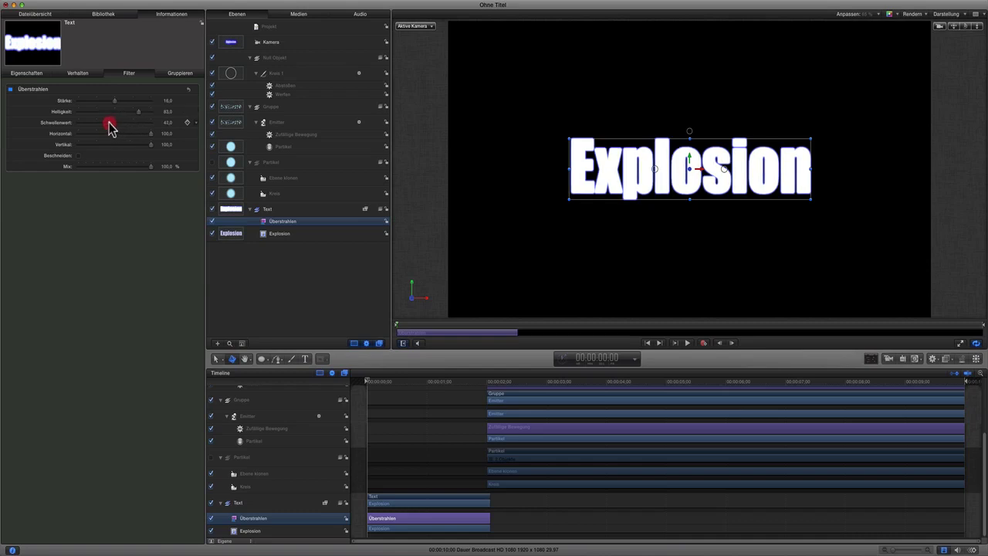
pyautogui.moveTo(113, 125); pyautogui.dragTo(117, 128)
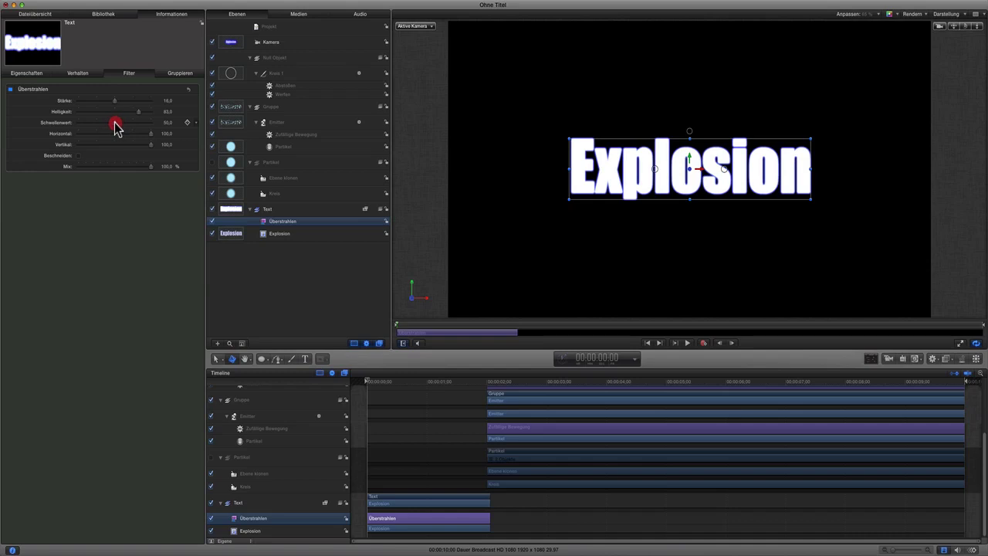
pyautogui.moveTo(116, 125); pyautogui.dragTo(139, 112)
pyautogui.click(188, 101)
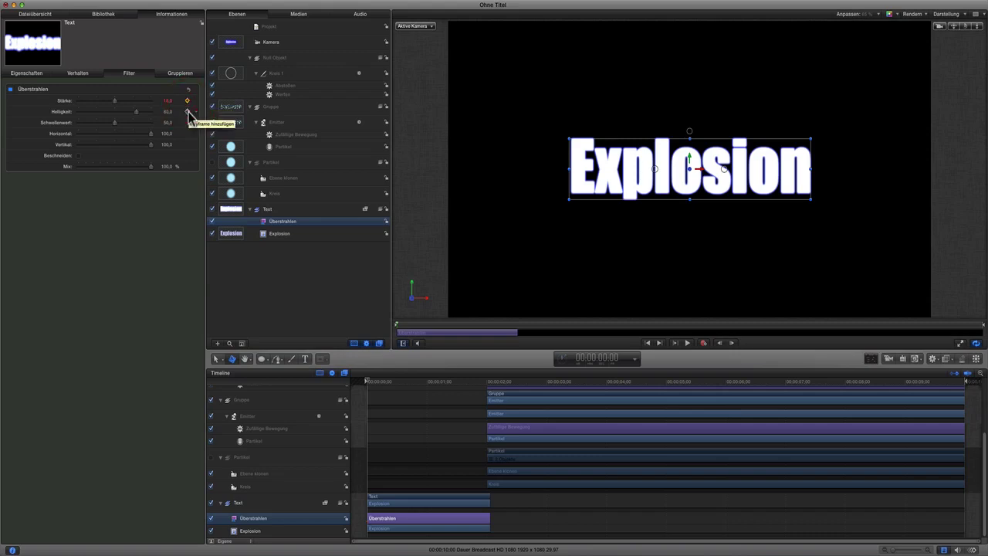
pyautogui.click(188, 112)
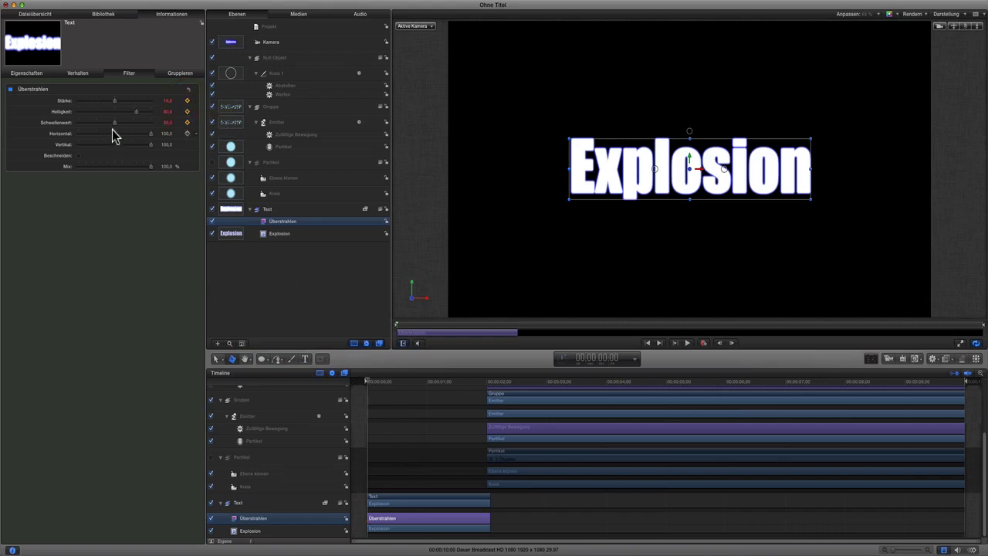
# - At 00:00:02:01, keyframe a stronger Überstrahlen glow with Schwellenwert about 40, Stärke about 25 and Helligkeit about 86
pyautogui.moveTo(398, 382); pyautogui.dragTo(481, 390)
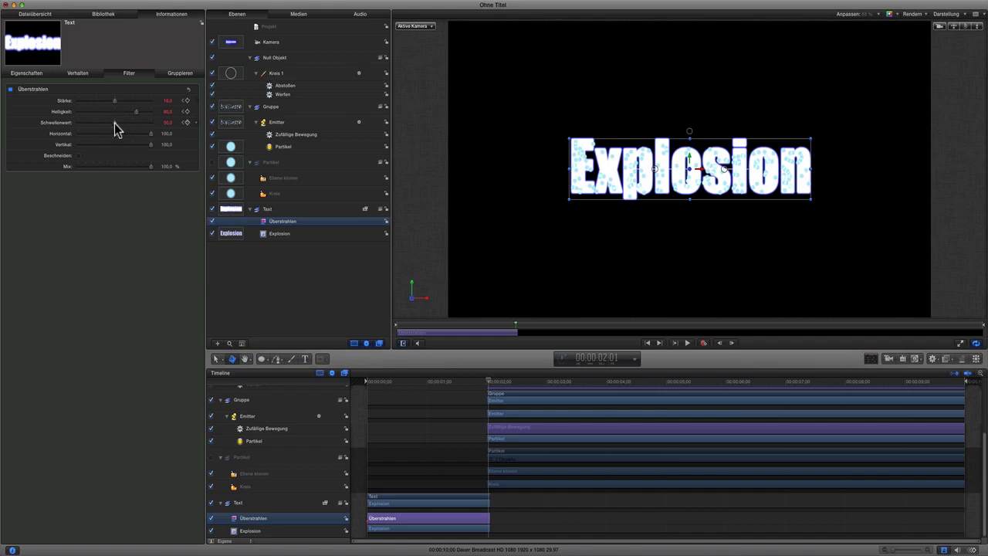
pyautogui.moveTo(114, 124); pyautogui.dragTo(112, 126)
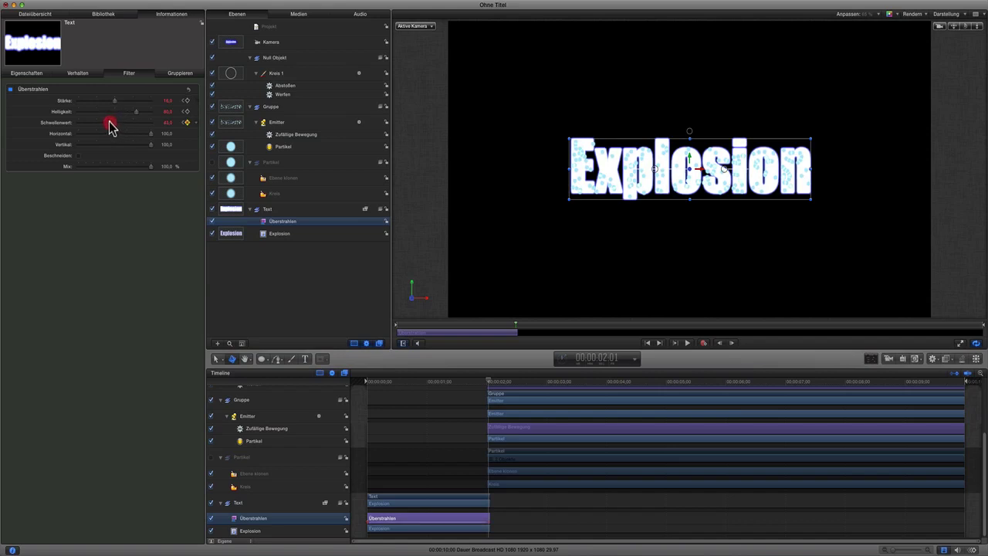
pyautogui.moveTo(111, 125); pyautogui.dragTo(140, 112)
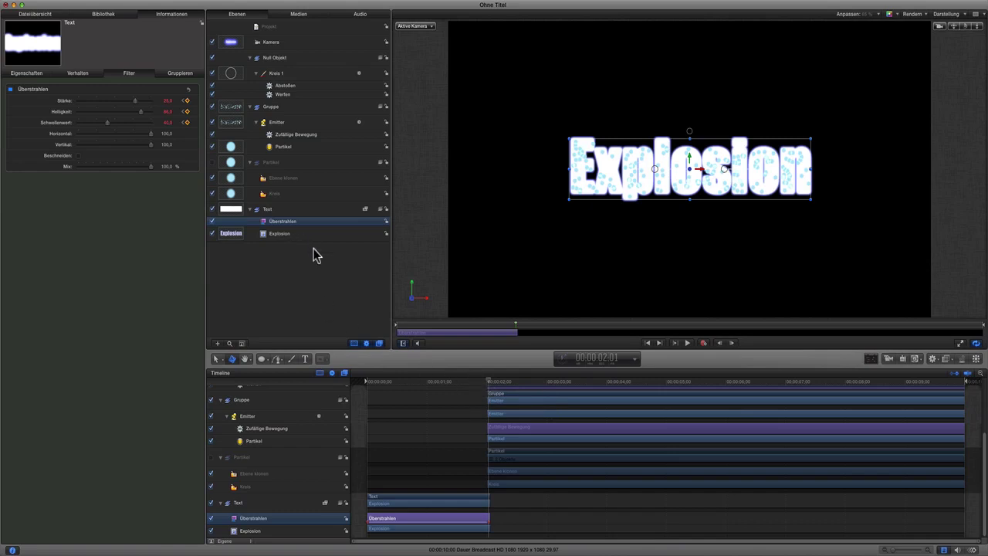
# - Change the Explosion text's fill color to a pale sky blue and preview the glow from the start to 00:00:02:00
pyautogui.click(289, 233)
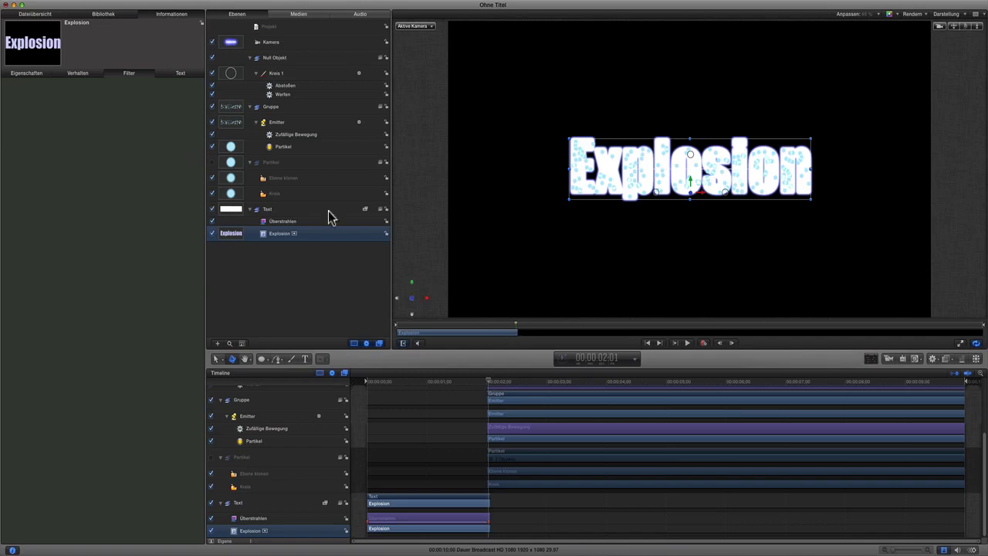
pyautogui.click(180, 74)
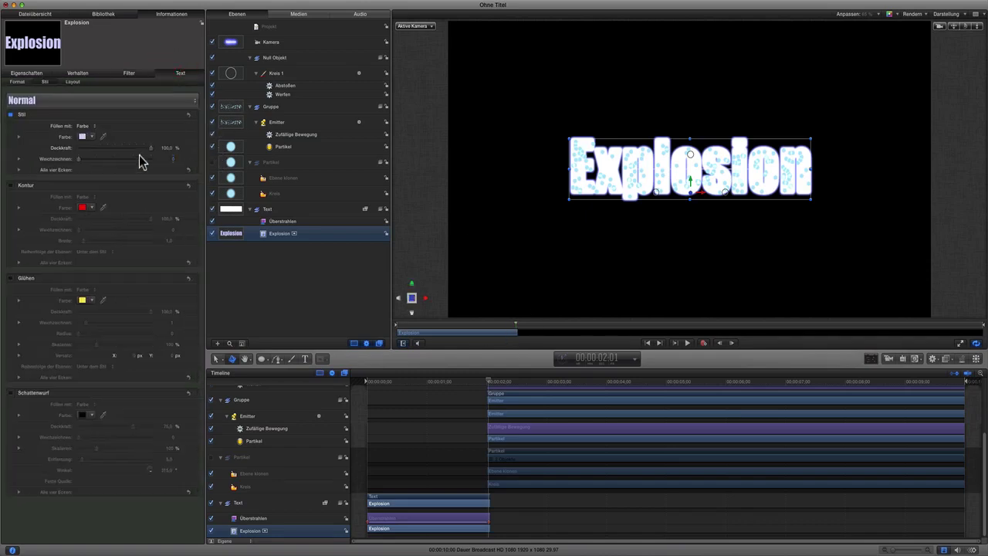
pyautogui.click(83, 136)
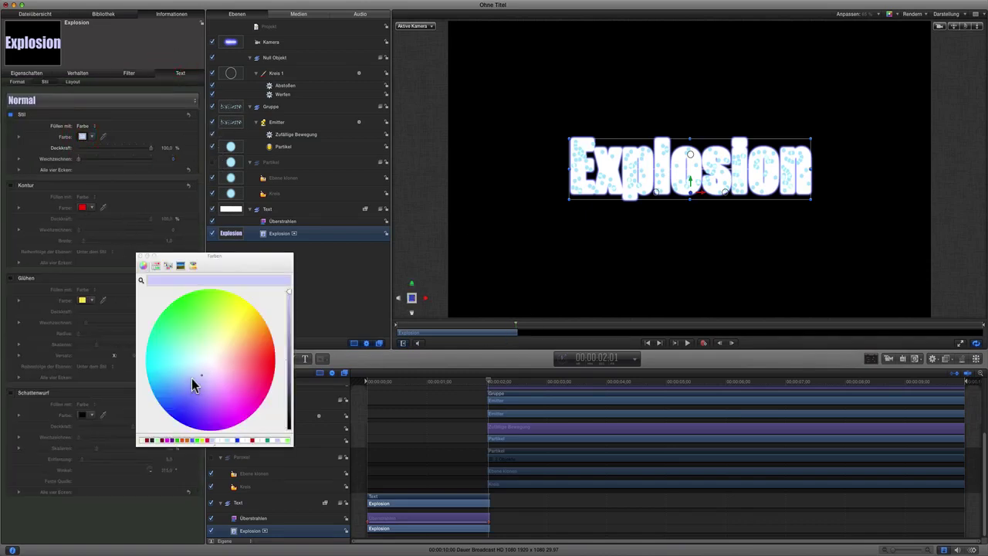
pyautogui.moveTo(197, 376); pyautogui.dragTo(195, 374)
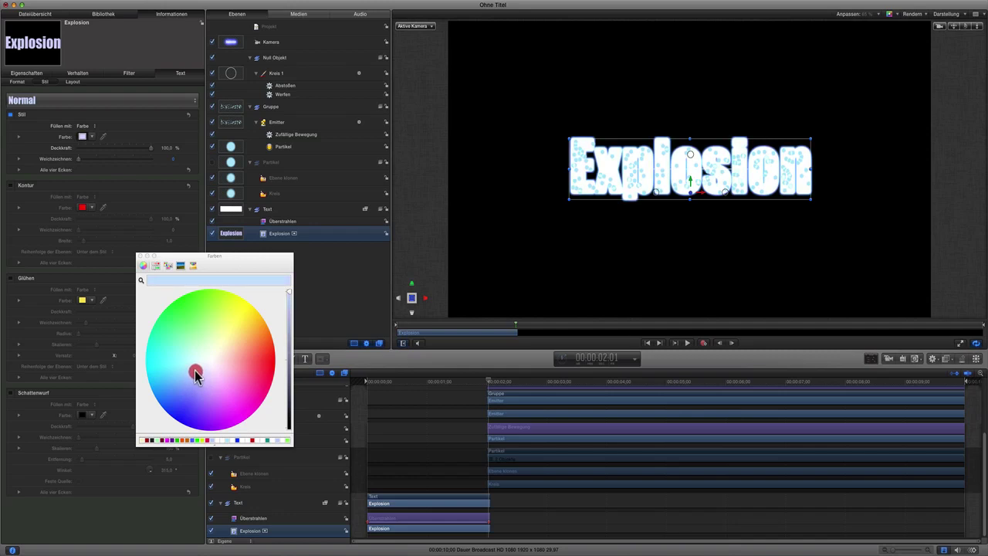
pyautogui.moveTo(194, 374); pyautogui.dragTo(195, 371)
pyautogui.click(141, 255)
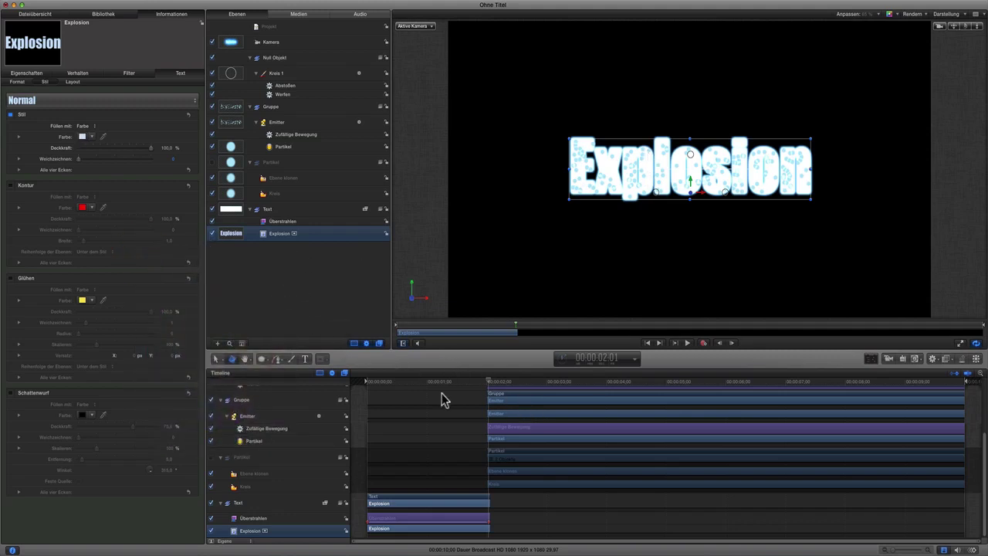
pyautogui.click(647, 343)
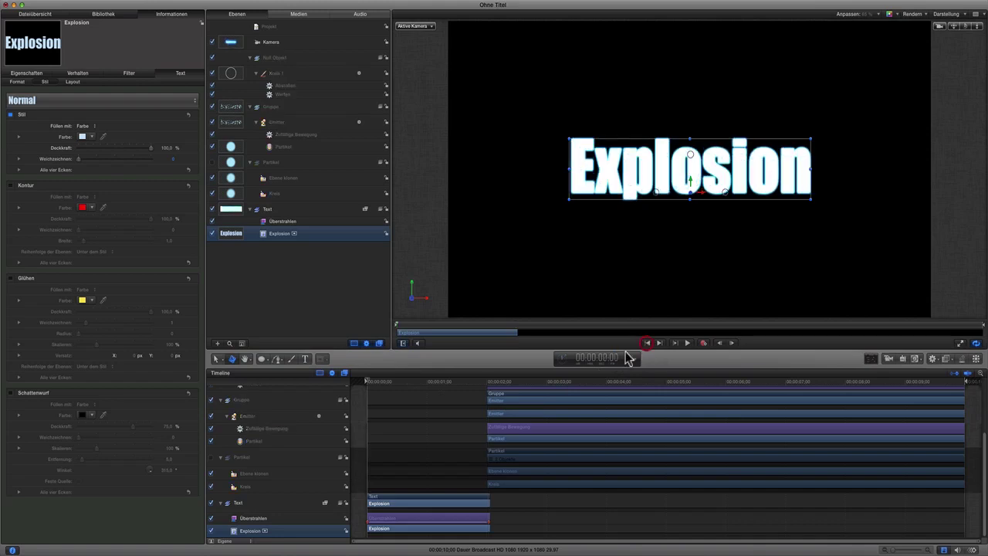
pyautogui.click(374, 383)
pyautogui.moveTo(374, 383); pyautogui.dragTo(487, 386)
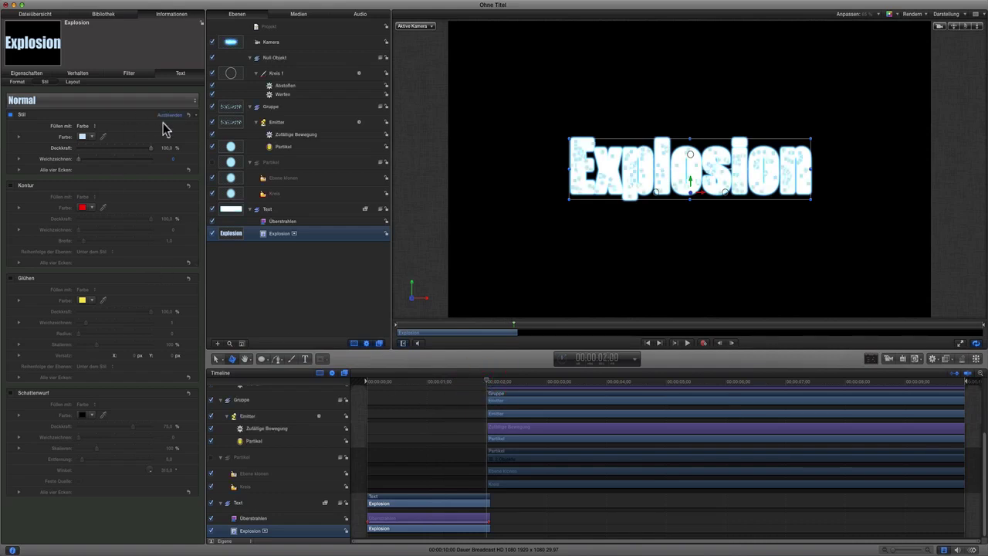
# - Apply the Einfache Bewegung behavior Ein-/Ausblenden to the Text group
pyautogui.click(300, 210)
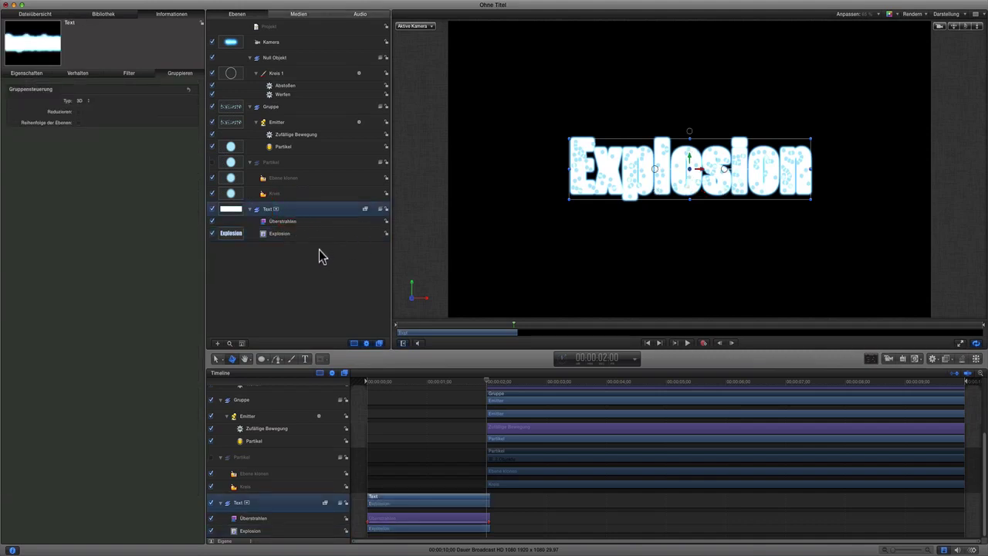
pyautogui.click(933, 358)
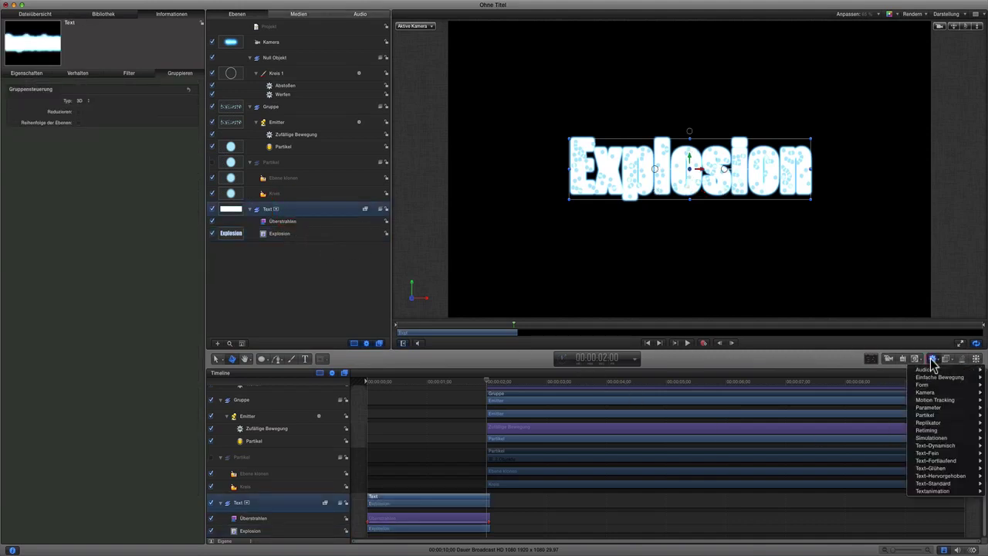
pyautogui.moveTo(936, 378)
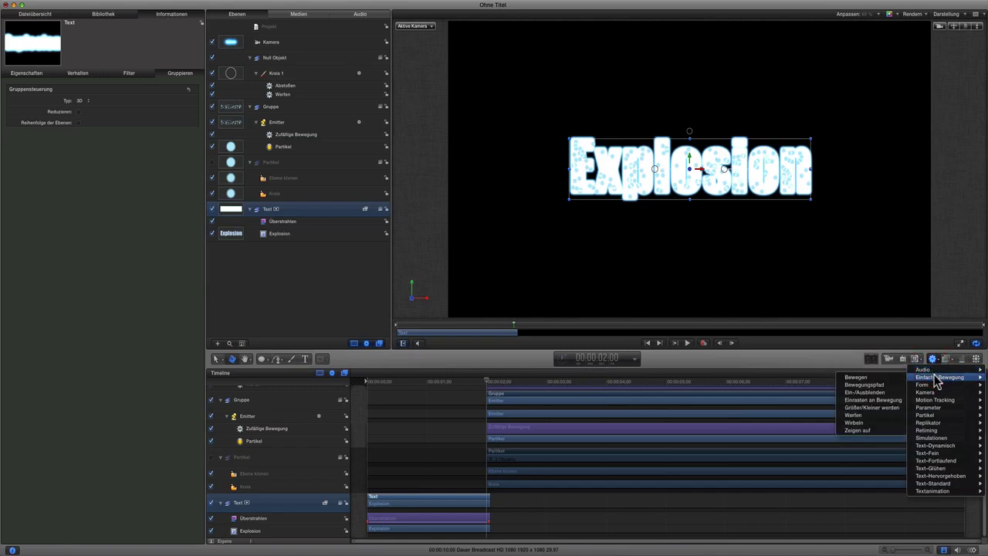
pyautogui.click(871, 392)
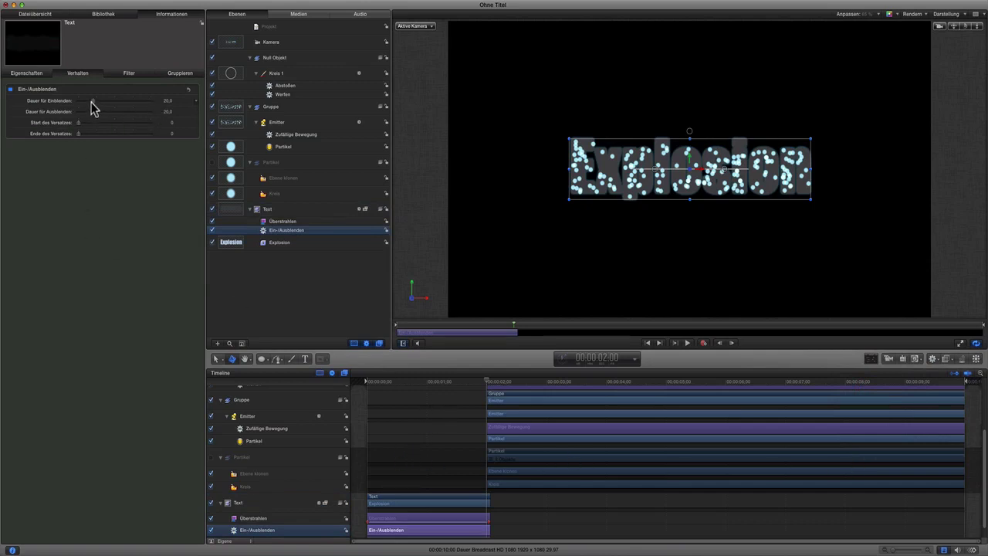
# - Set the Ein-/Ausblenden behavior's fade-in duration to 0 and shorten its fade-out duration to a few frames
pyautogui.moveTo(91, 102); pyautogui.dragTo(57, 101)
pyautogui.click(167, 112)
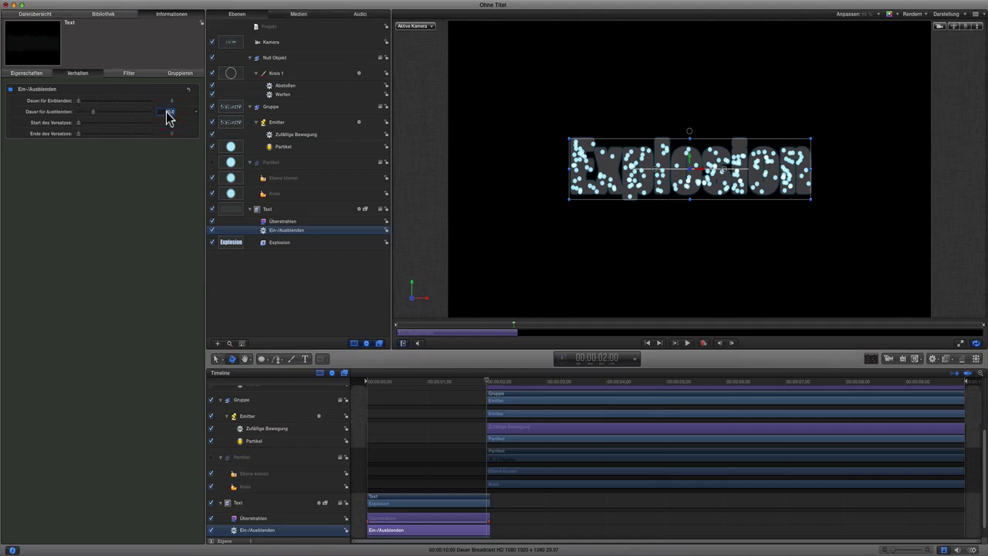
pyautogui.press('BackSpace')
pyautogui.write('1')
pyautogui.press('Return')
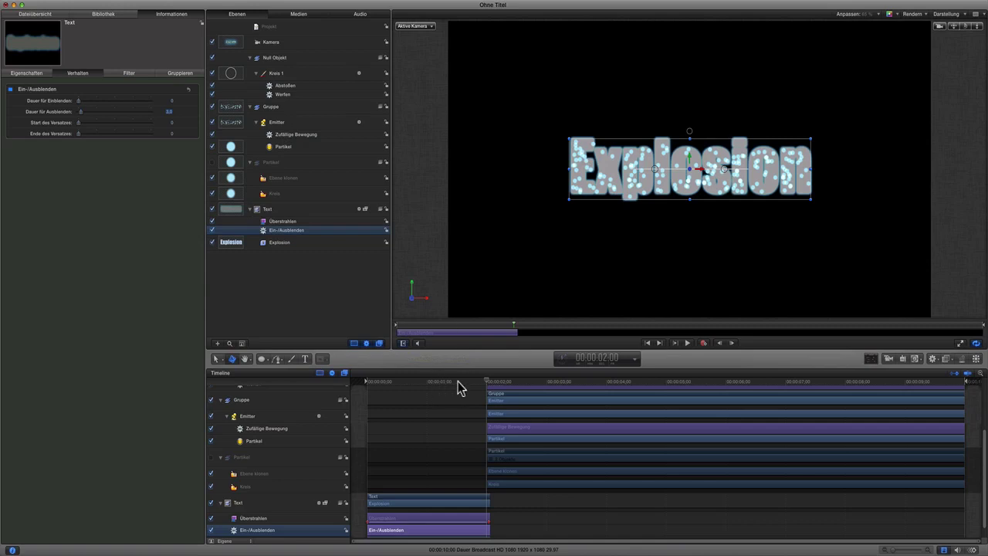
# - Deselect everything and set the play range from 00:00:00:18 to 00:00:05:00
pyautogui.moveTo(474, 387); pyautogui.dragTo(396, 387)
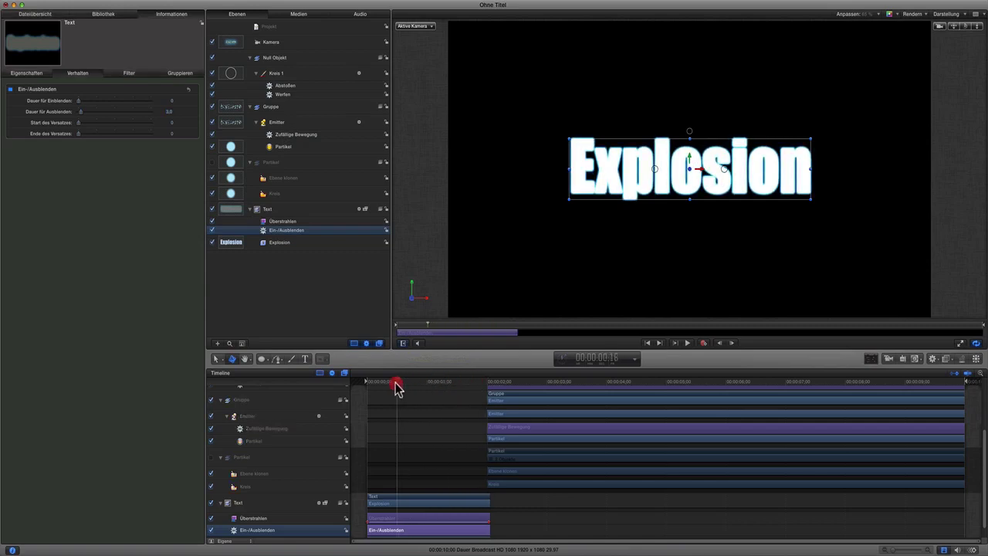
pyautogui.click(363, 322)
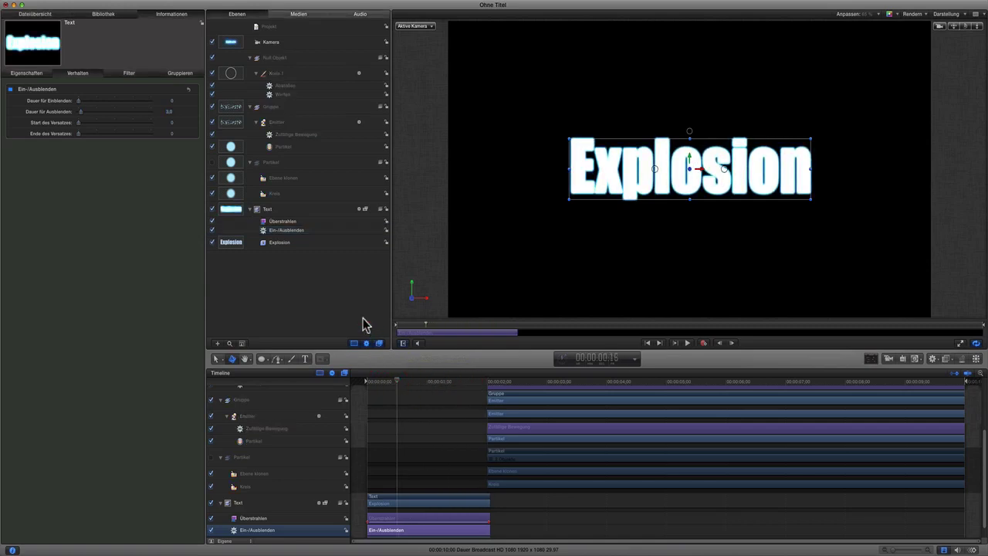
pyautogui.moveTo(396, 386); pyautogui.dragTo(403, 385)
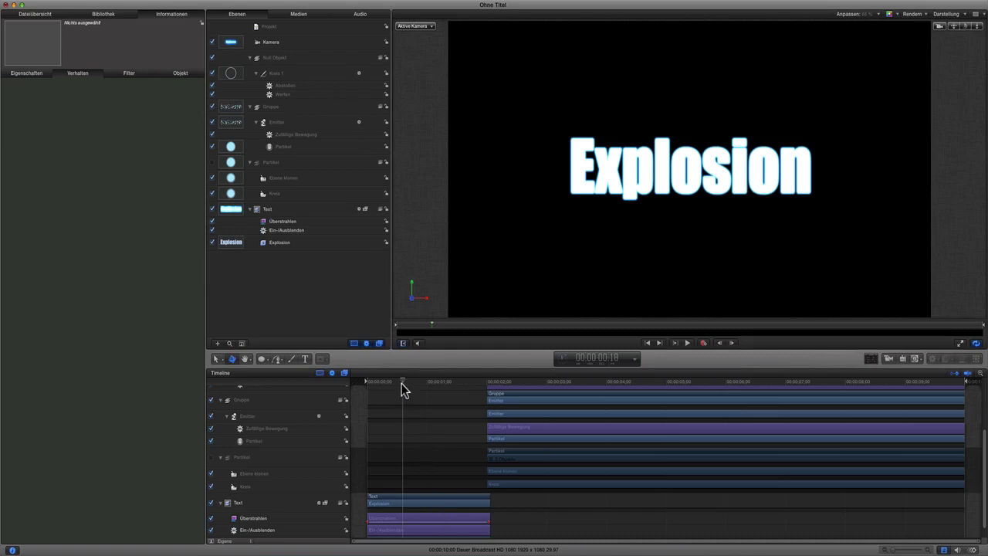
pyautogui.click(403, 383)
pyautogui.press('alt+super+i')
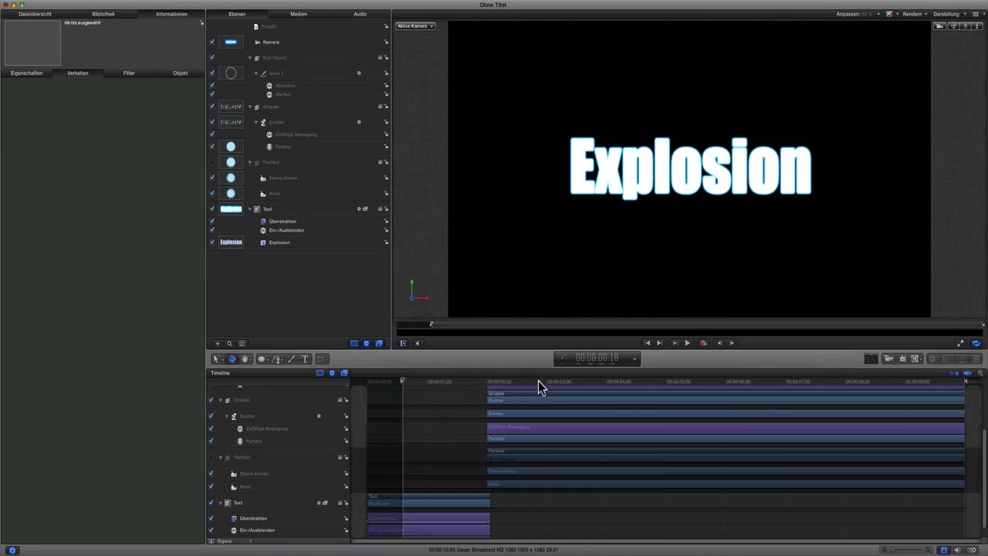
pyautogui.click(607, 382)
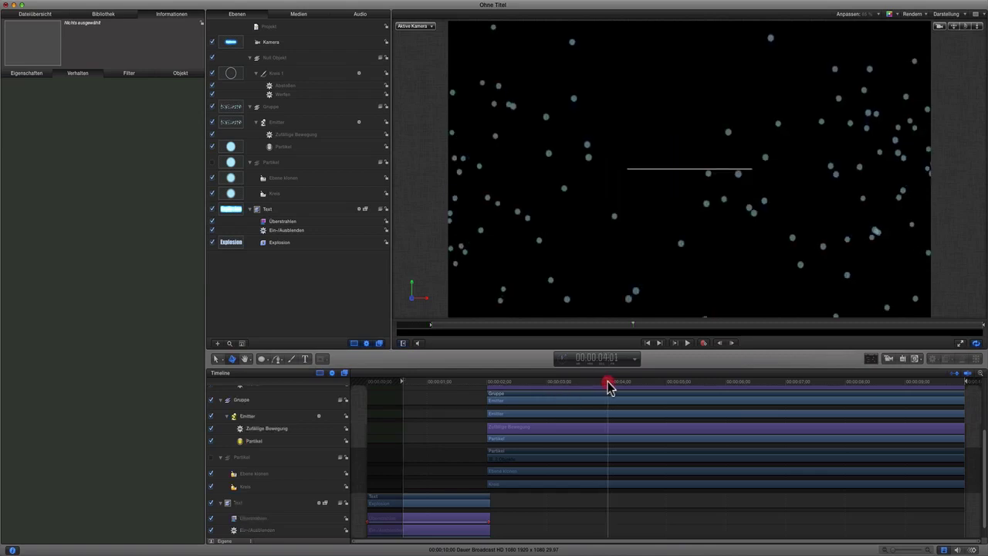
pyautogui.moveTo(607, 382); pyautogui.dragTo(667, 388)
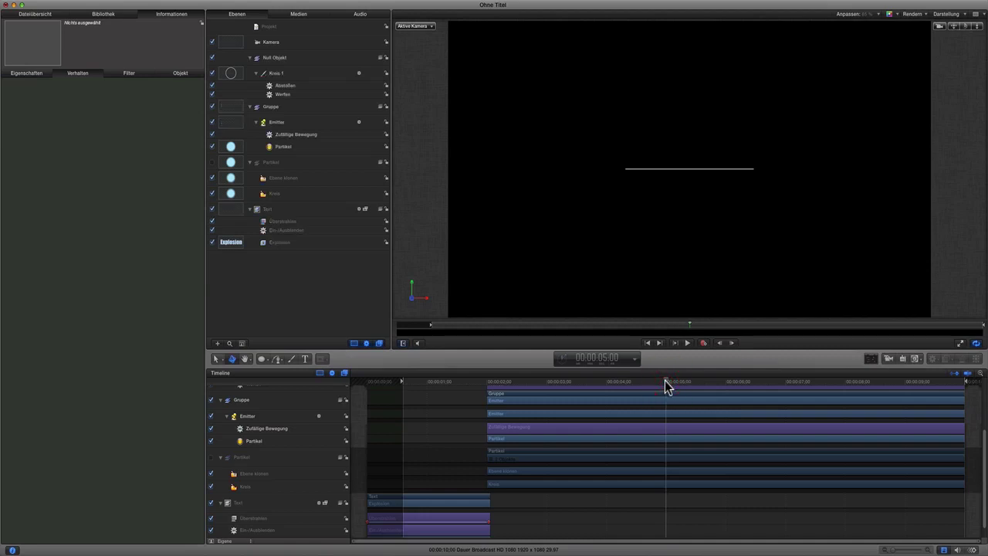
pyautogui.press('alt+super+o')
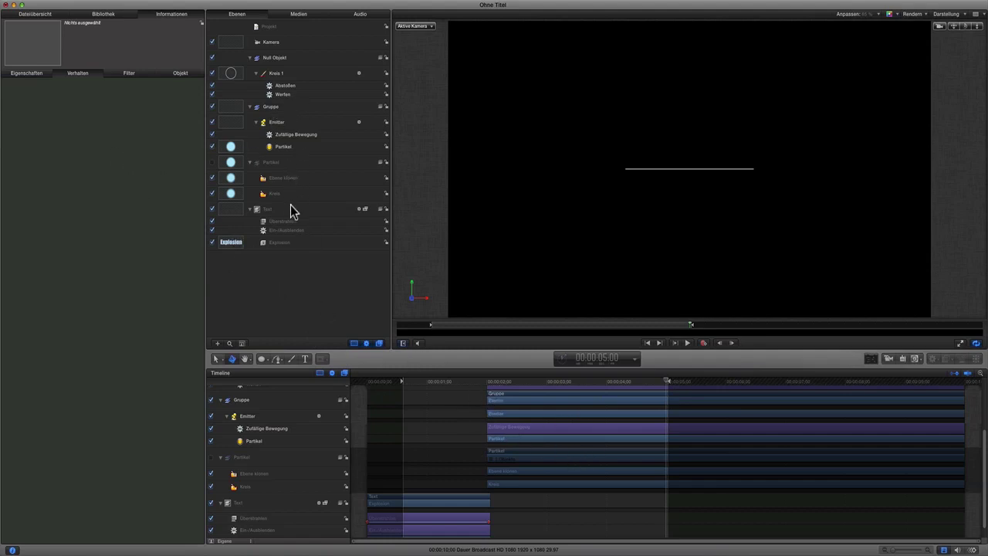
# - Hide the Kreis 1 shape in the Null Objekt group and return the playhead to the play range's start
pyautogui.click(212, 74)
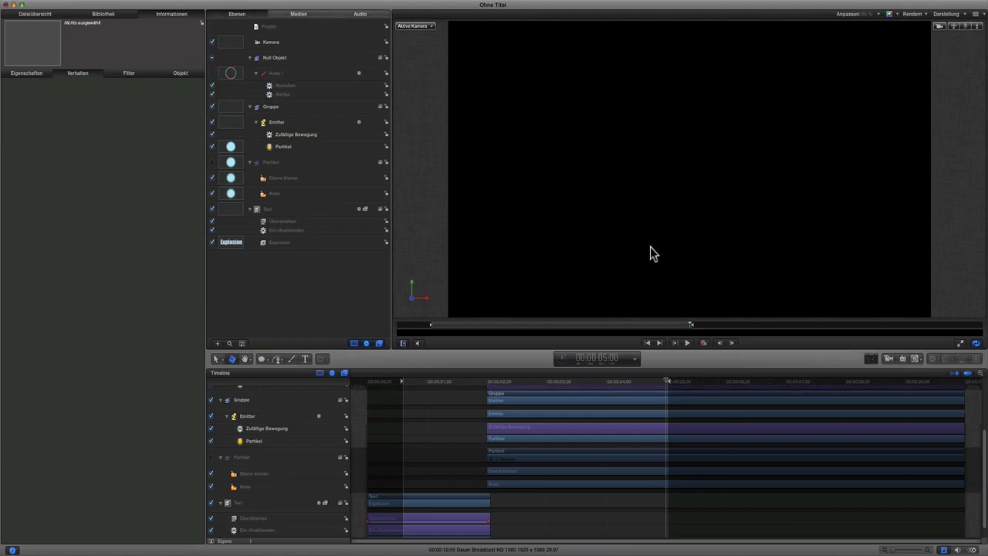
pyautogui.moveTo(664, 386); pyautogui.dragTo(401, 381)
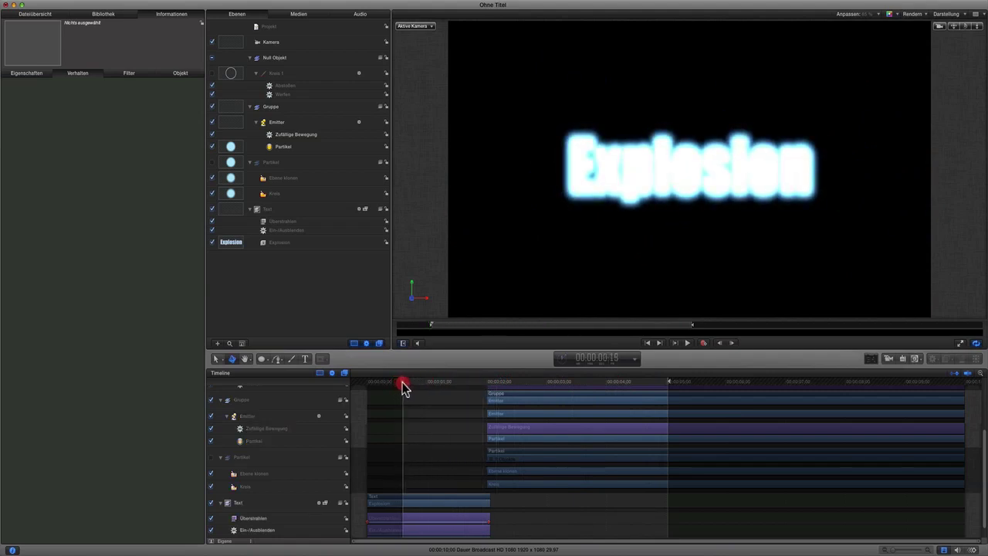
# - Set the Emitter's initial particle count (Anzahl zu Beginn) to 3000 and move the playhead to 00:00:02:00
pyautogui.click(282, 126)
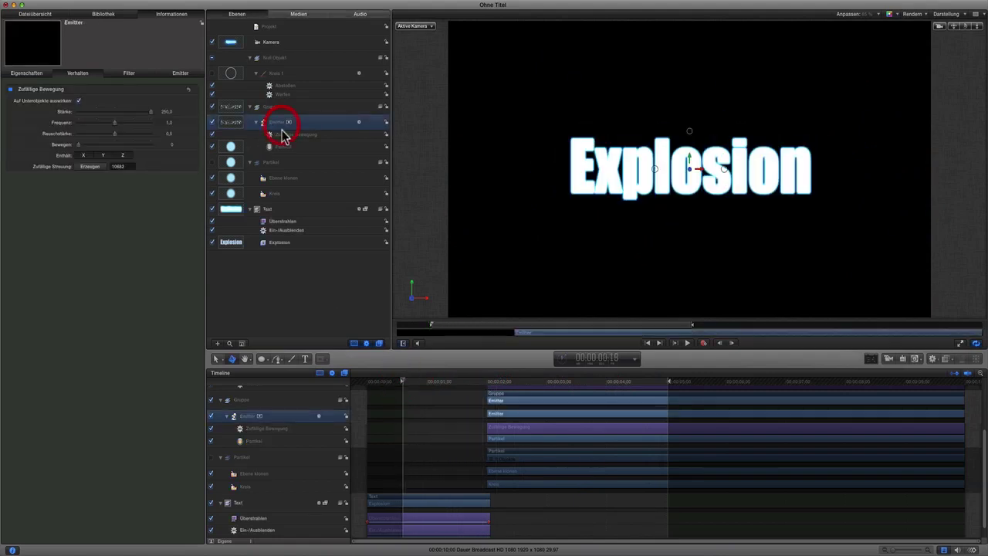
pyautogui.click(180, 72)
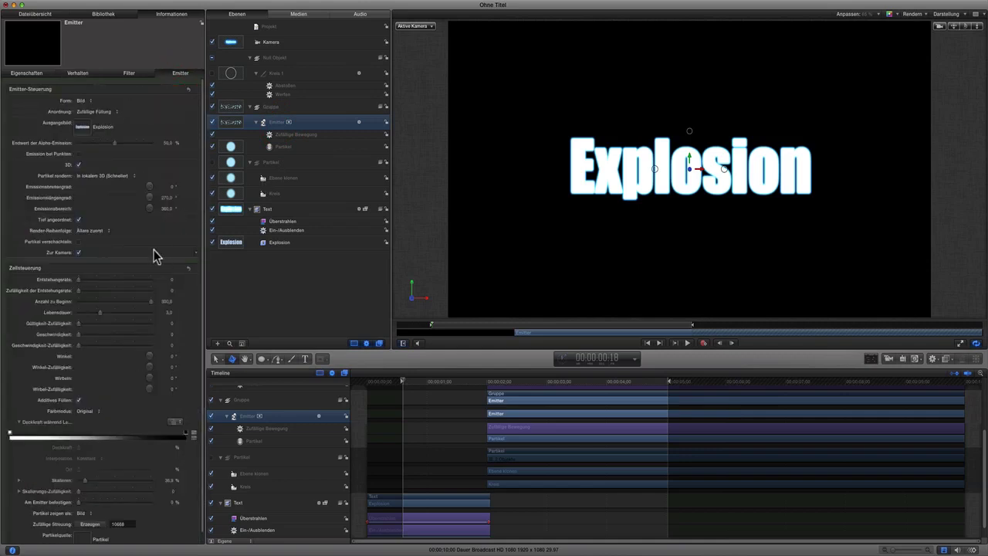
pyautogui.write('200')
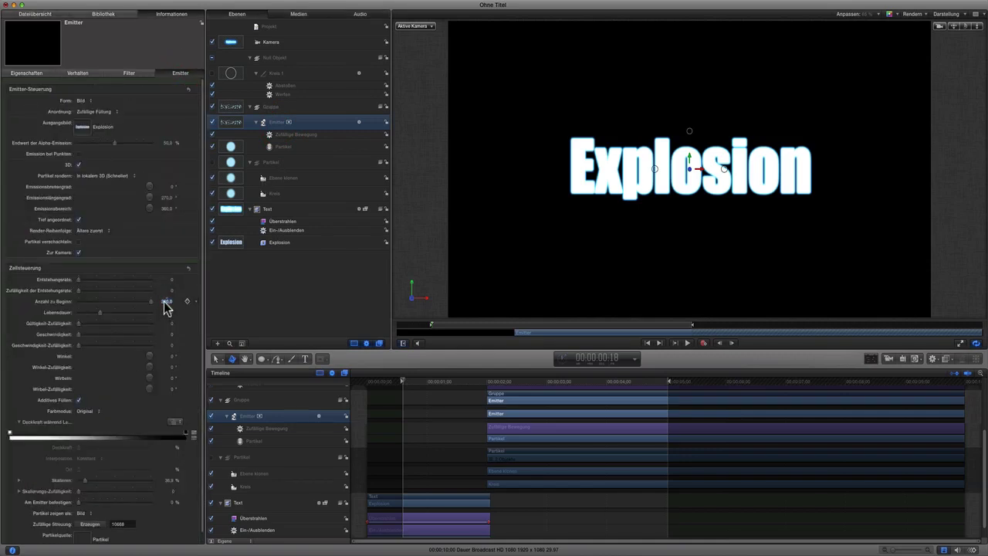
pyautogui.press('BackSpace')
pyautogui.write('3000')
pyautogui.press('Return')
pyautogui.moveTo(412, 382); pyautogui.dragTo(488, 387)
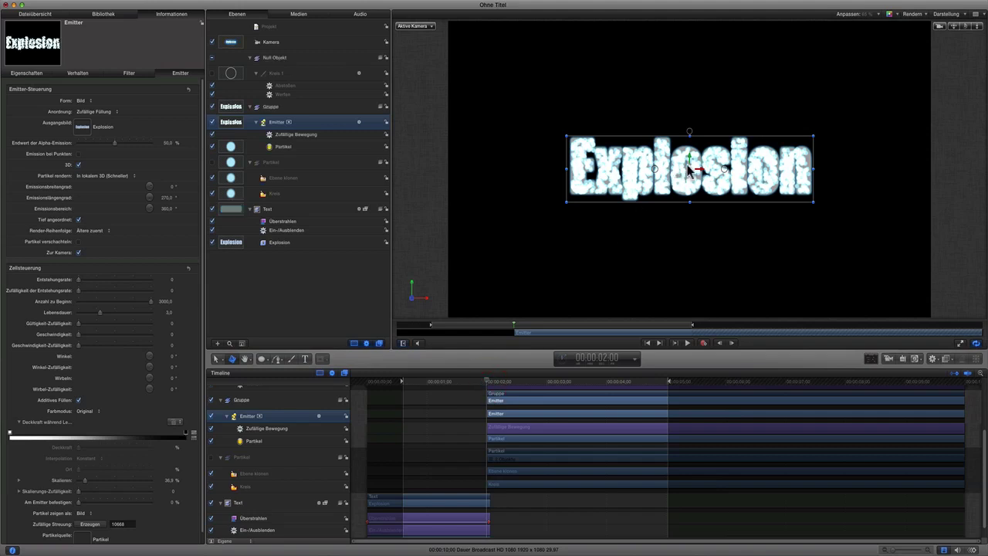
# - Increase the Emitter's particle scale (Skalieren) to about 52%
pyautogui.click(166, 301)
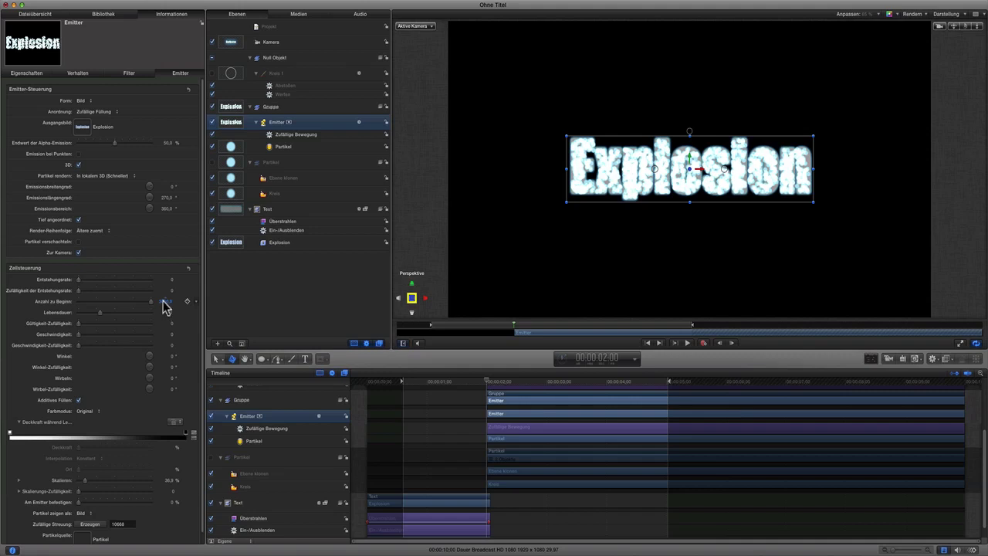
pyautogui.press('Return')
pyautogui.moveTo(85, 481); pyautogui.dragTo(88, 480)
# - Set the Emitter's Anzahl zu Beginn to 4000 particles
pyautogui.doubleClick(164, 301)
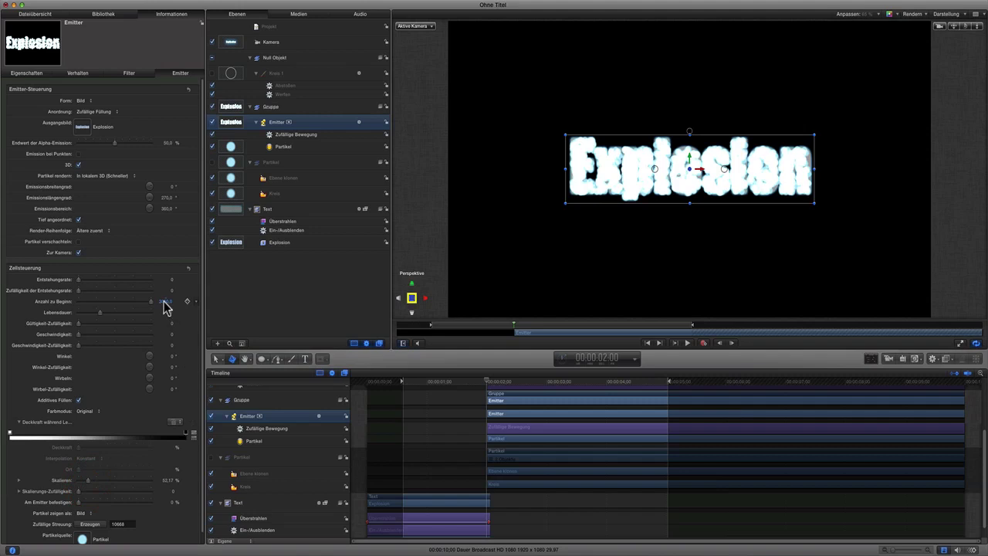
pyautogui.write('3000')
pyautogui.press('Return')
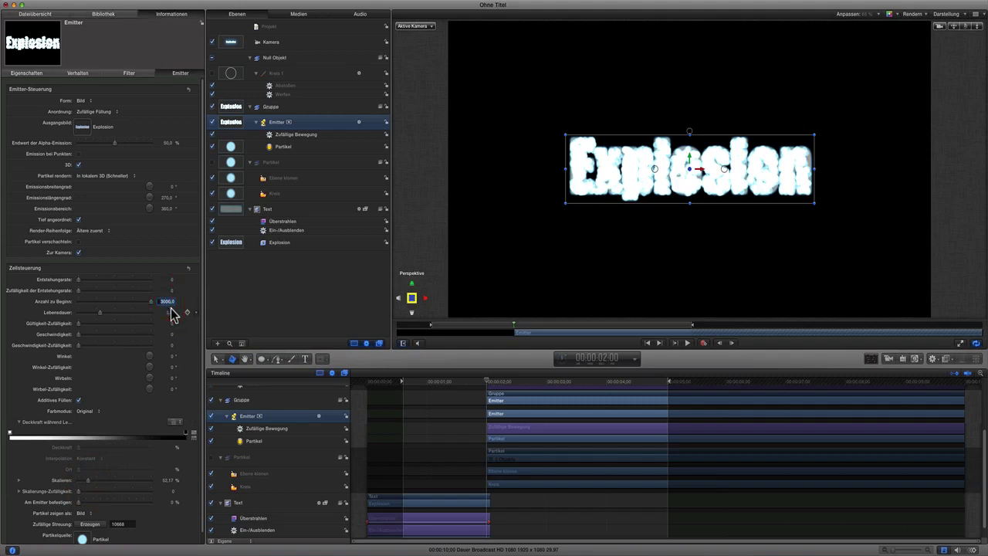
pyautogui.press('BackSpace')
pyautogui.write('4000')
pyautogui.press('Return')
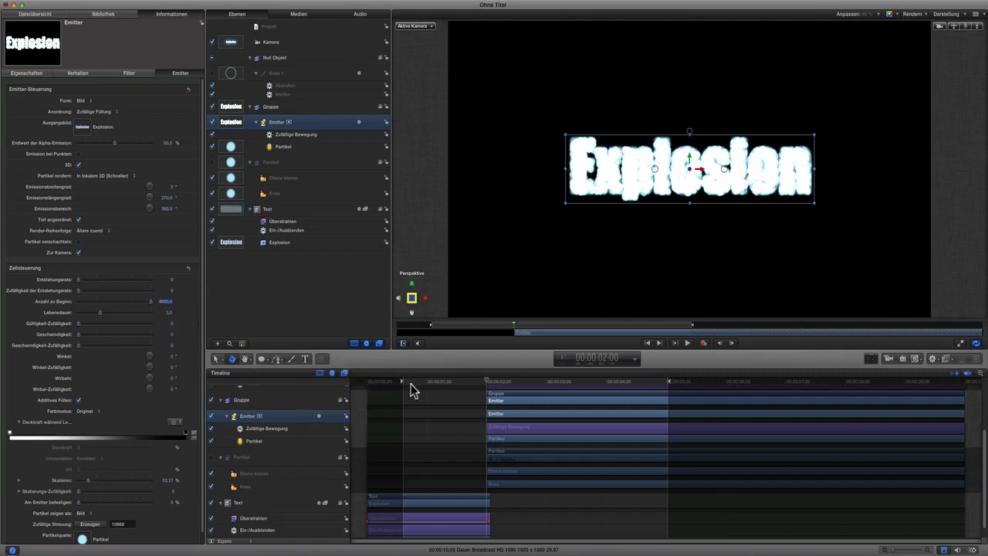
# - Render the play range to RAM and play the explosion from 00:00:00:18
pyautogui.moveTo(447, 386); pyautogui.dragTo(403, 384)
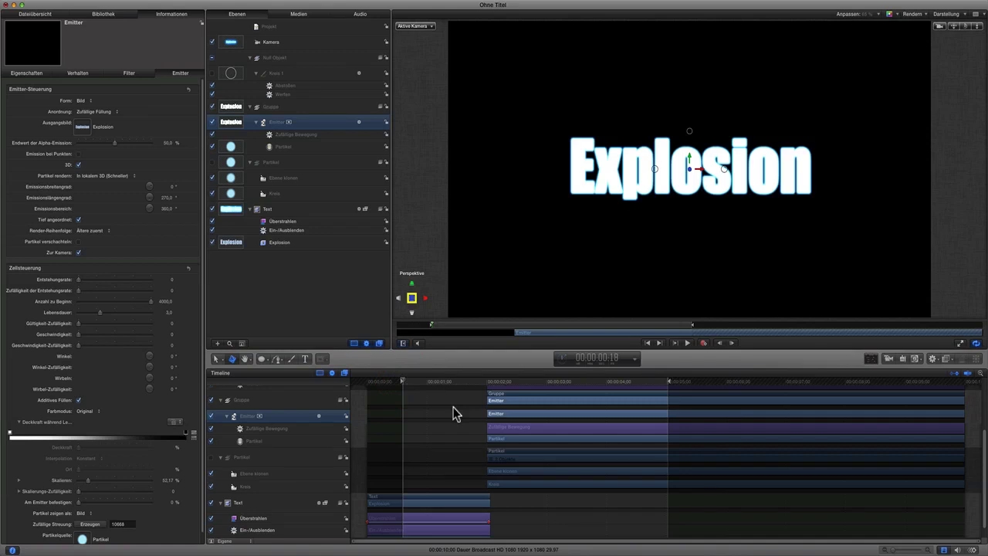
pyautogui.press('super+r')
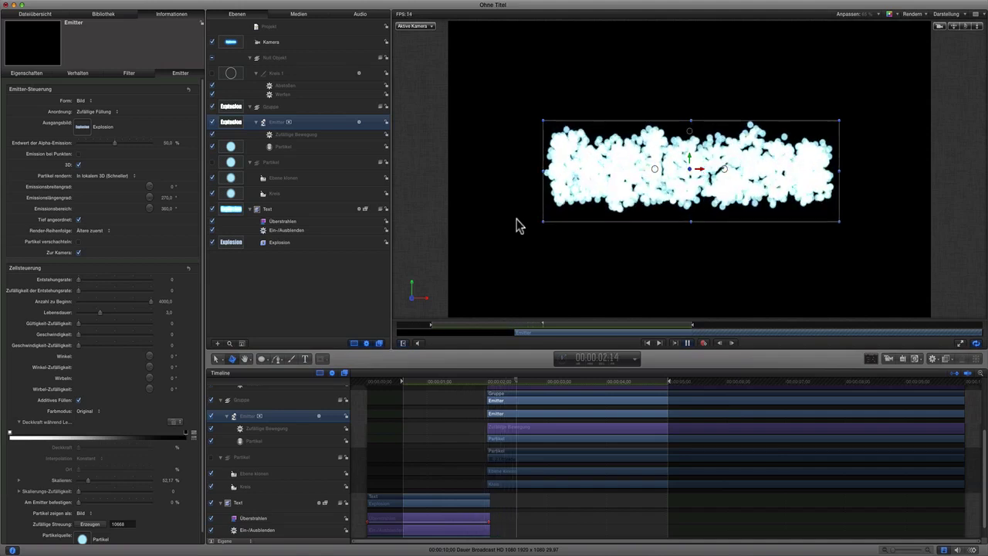
pyautogui.press('space')
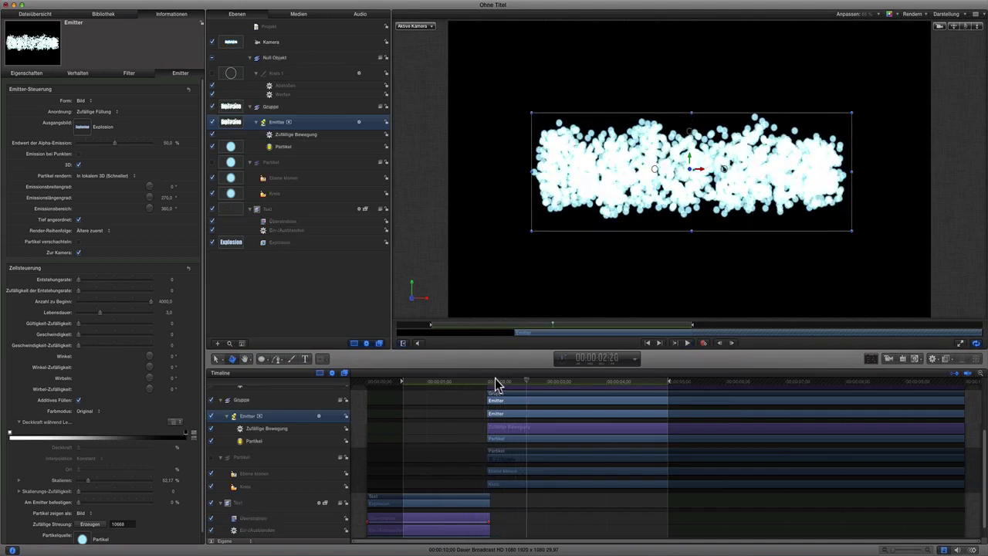
# - Extend the end of the Text group a couple of frames past the particles' start at 00:00:02:00
pyautogui.click(494, 383)
pyautogui.moveTo(494, 383); pyautogui.dragTo(488, 383)
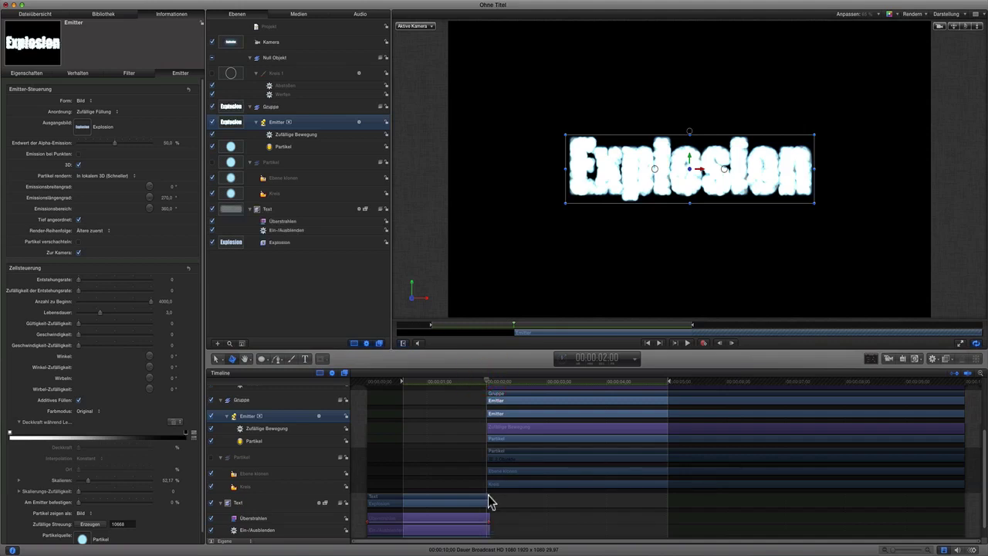
pyautogui.moveTo(491, 503); pyautogui.dragTo(494, 503)
pyautogui.moveTo(486, 382); pyautogui.dragTo(480, 384)
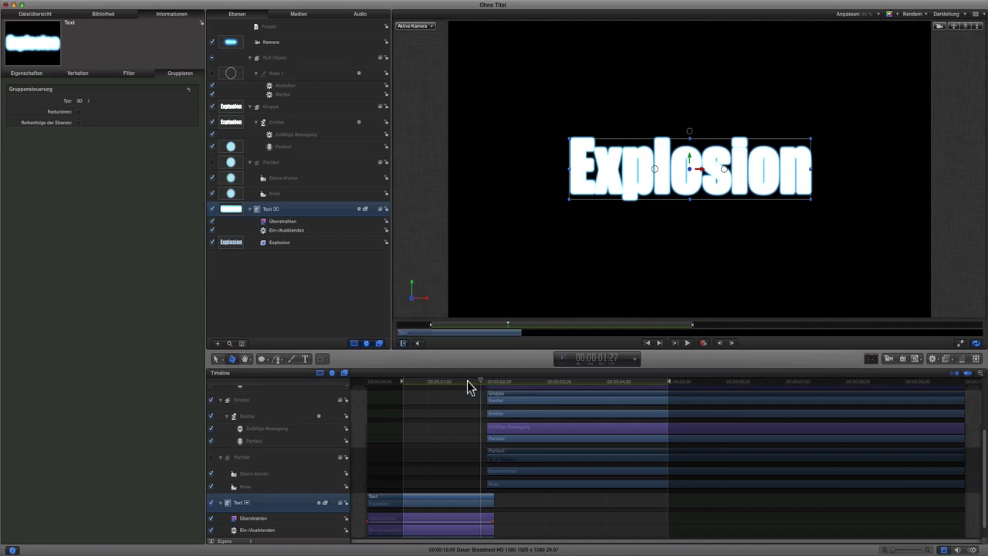
# - Play the animation from near the play range's start to check the transition from text to scattering particles
pyautogui.moveTo(458, 383); pyautogui.dragTo(402, 381)
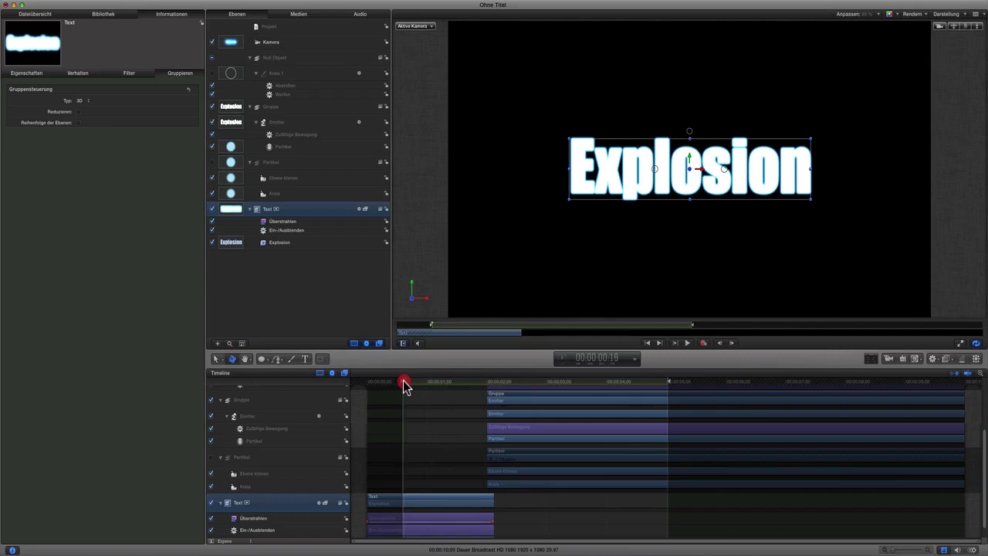
pyautogui.press('space')
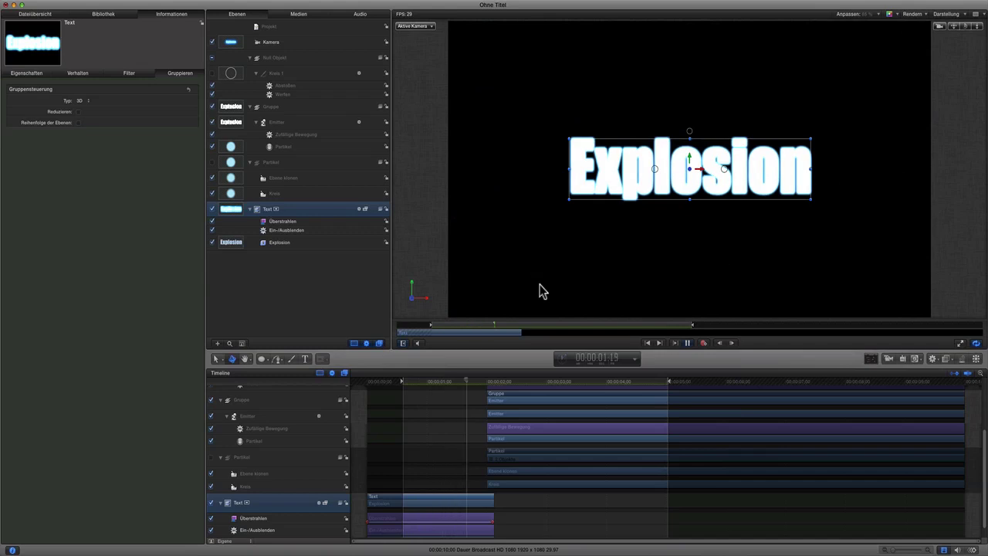
pyautogui.press('space')
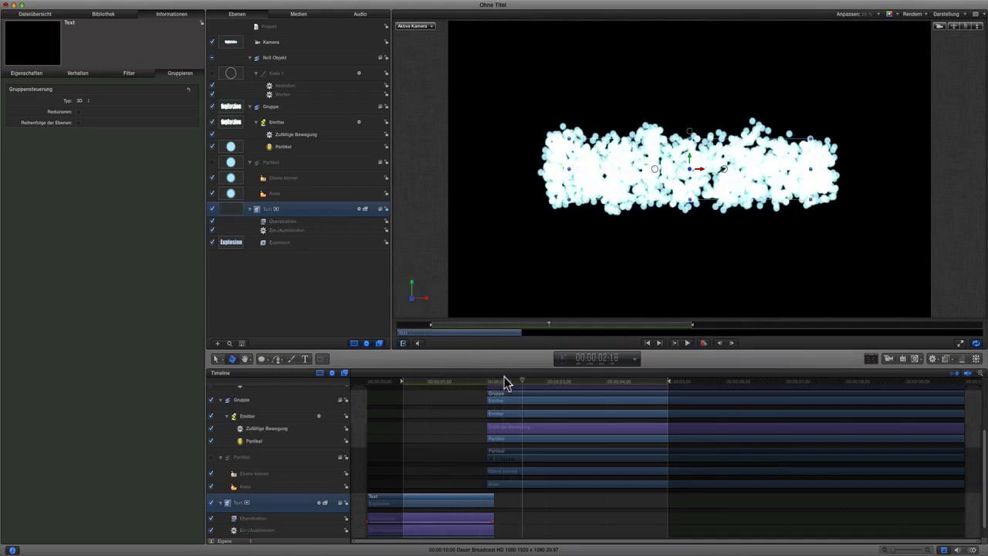
pyautogui.moveTo(521, 382); pyautogui.dragTo(415, 385)
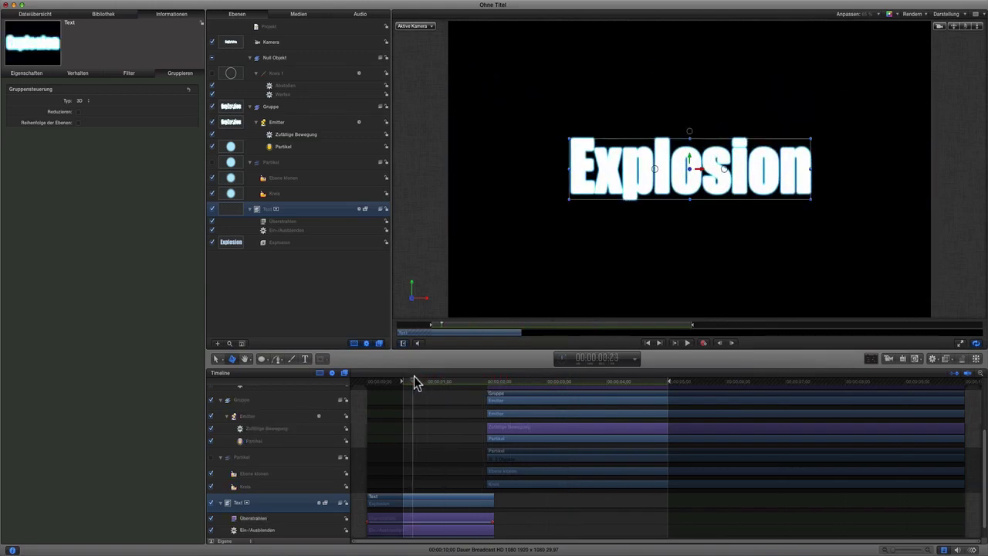
pyautogui.press('space')
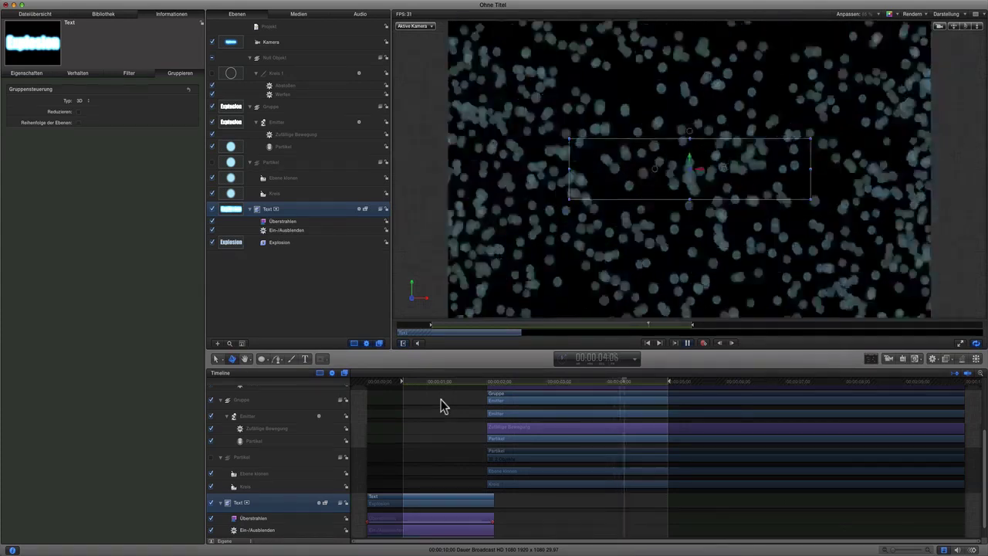
pyautogui.press('space')
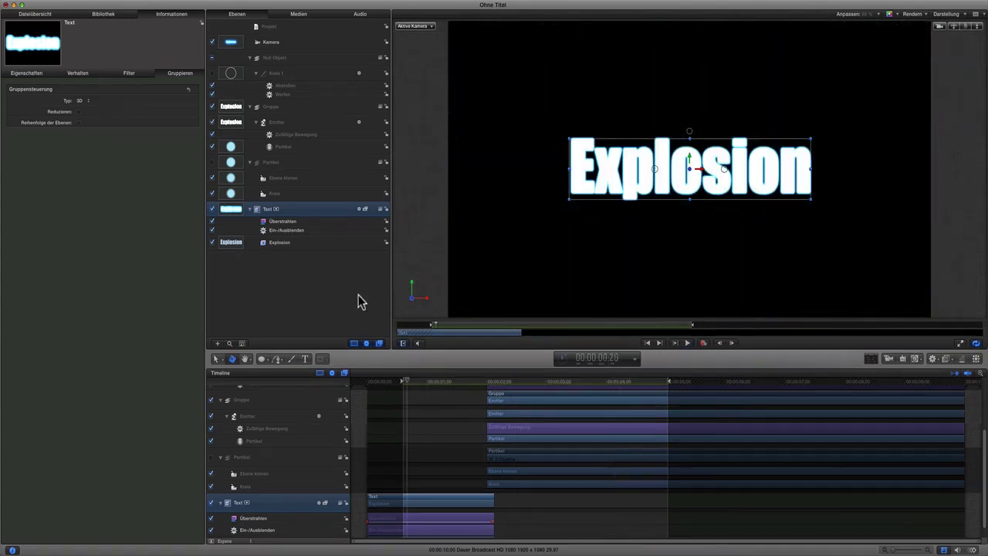